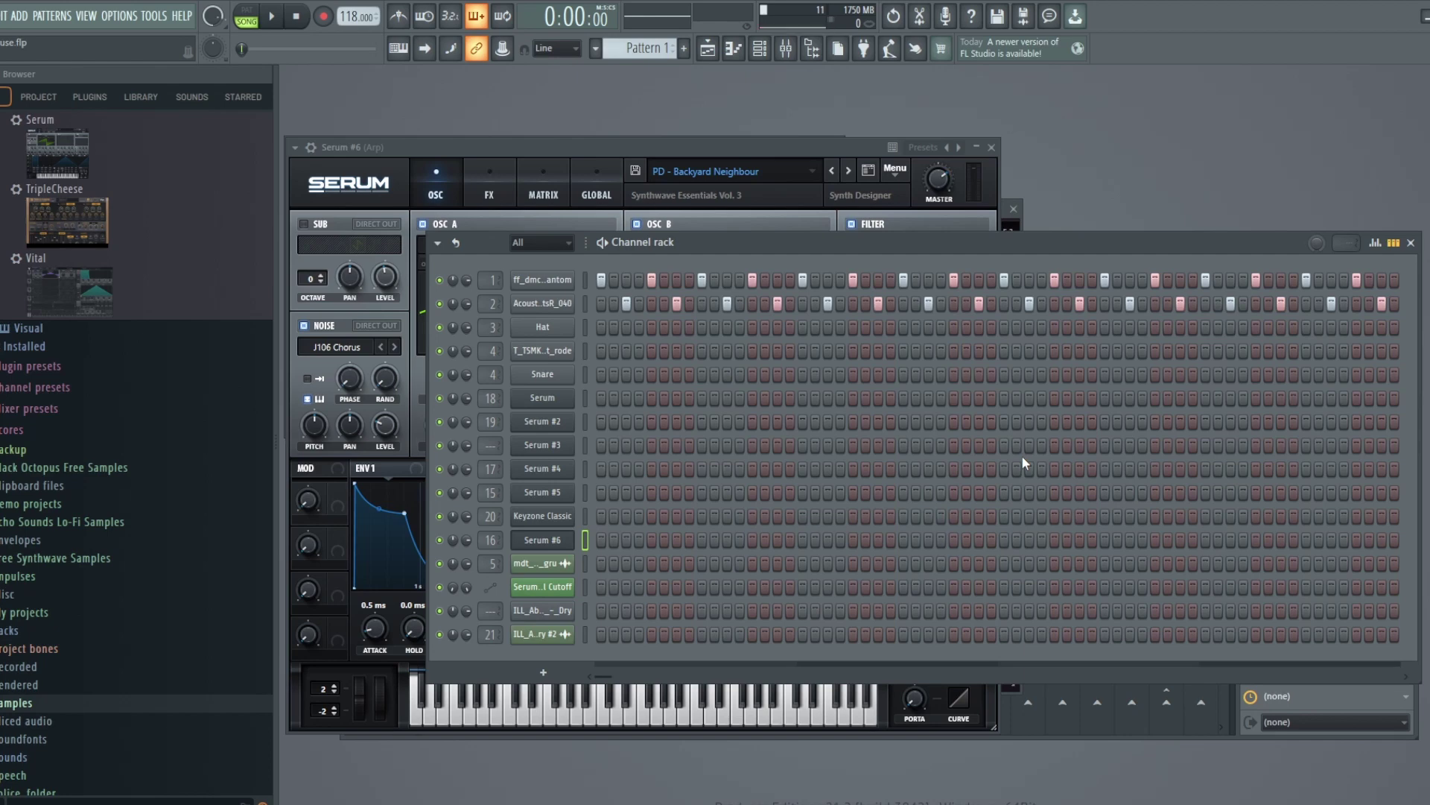
# Audition the kick and open hat samples from their channel rack channels, closing each sampler window when done
pyautogui.click(549, 280)
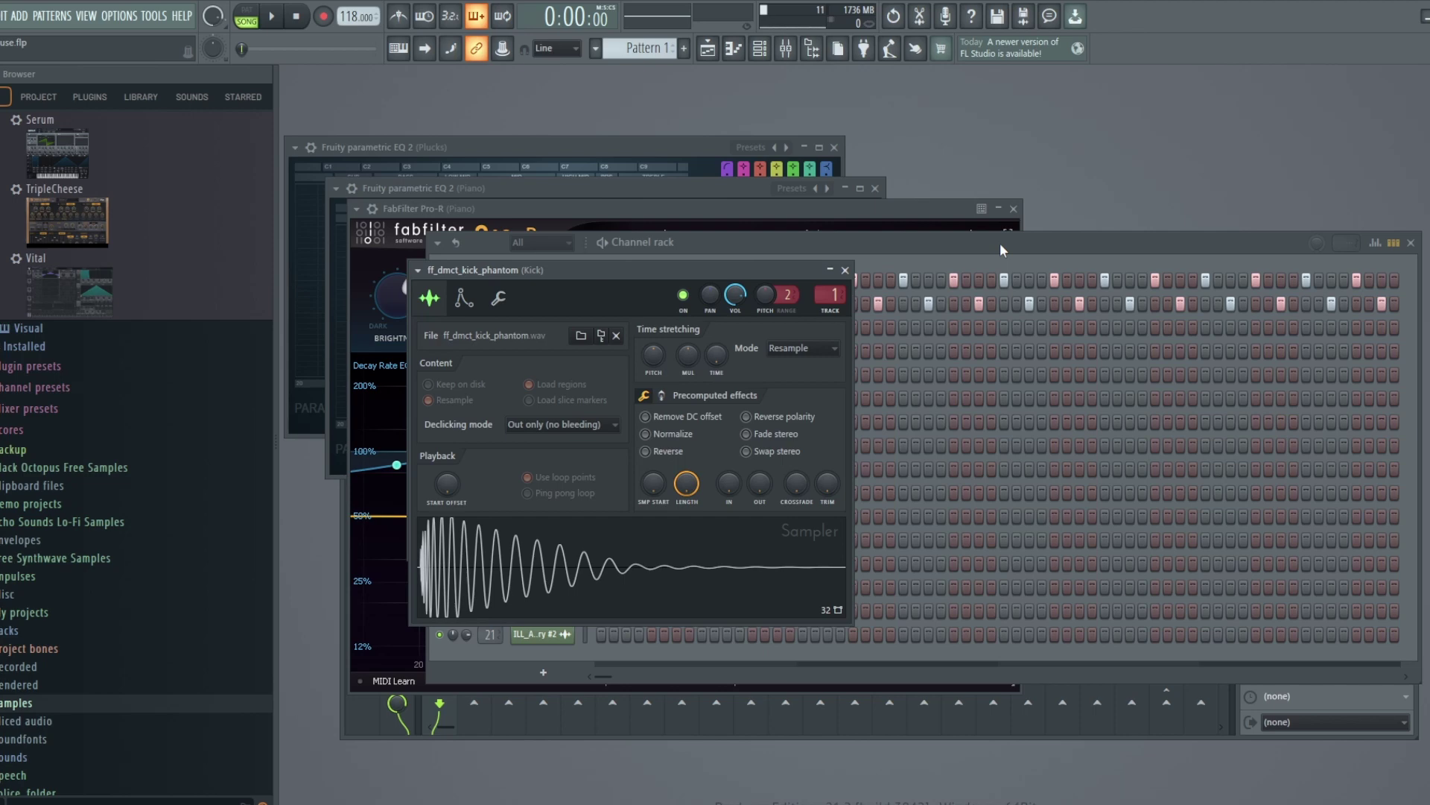
pyautogui.click(630, 562)
pyautogui.click(845, 269)
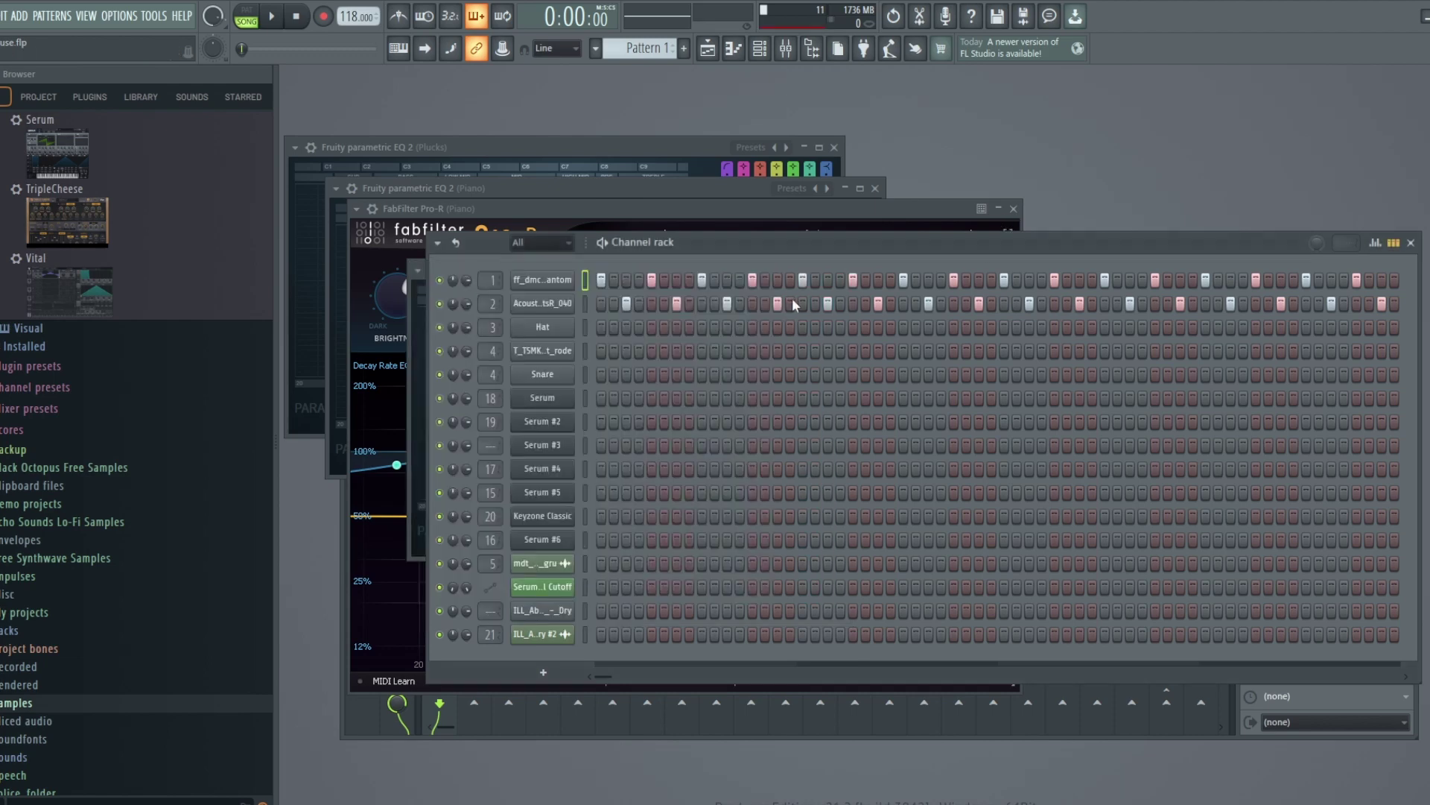
pyautogui.click(550, 303)
pyautogui.click(548, 574)
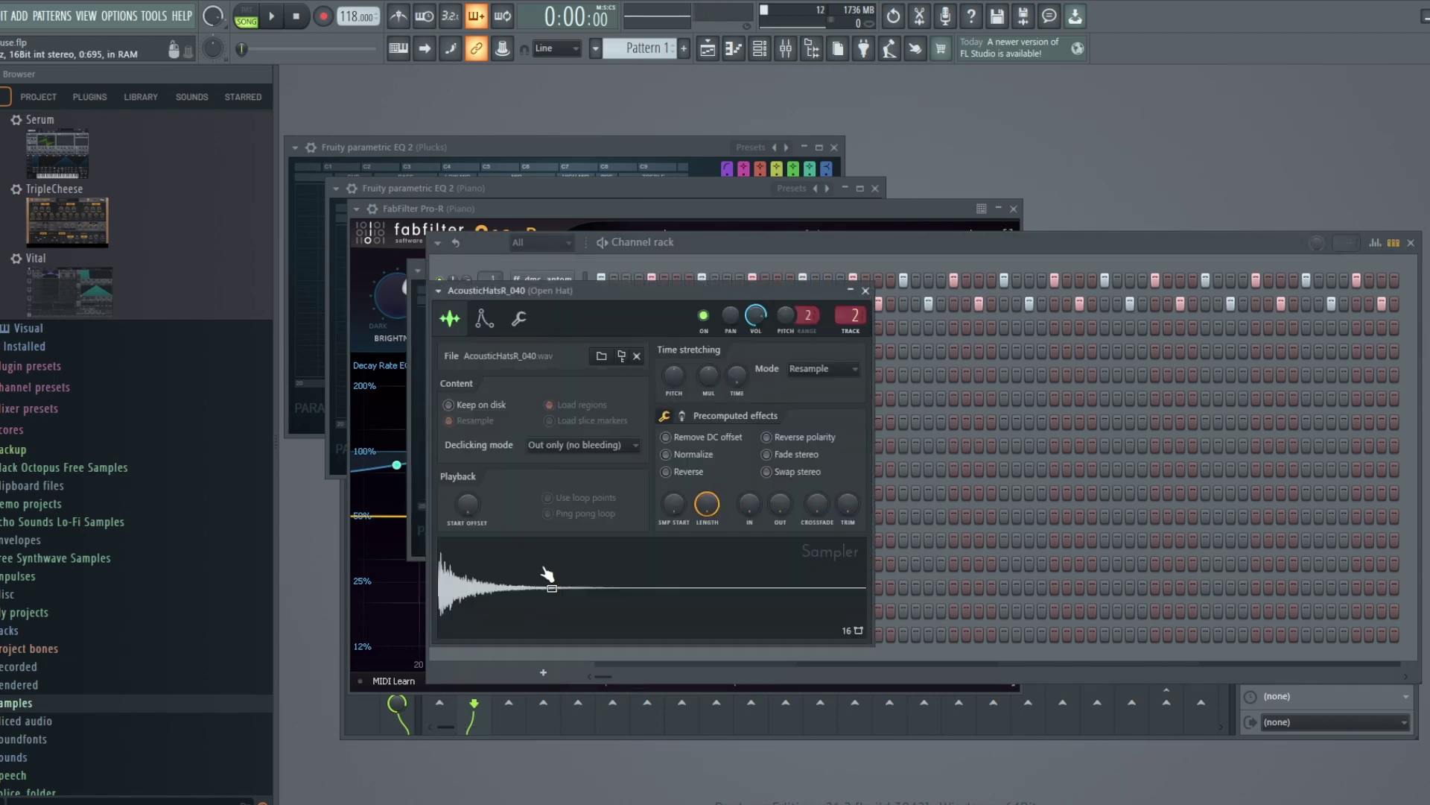
pyautogui.click(865, 290)
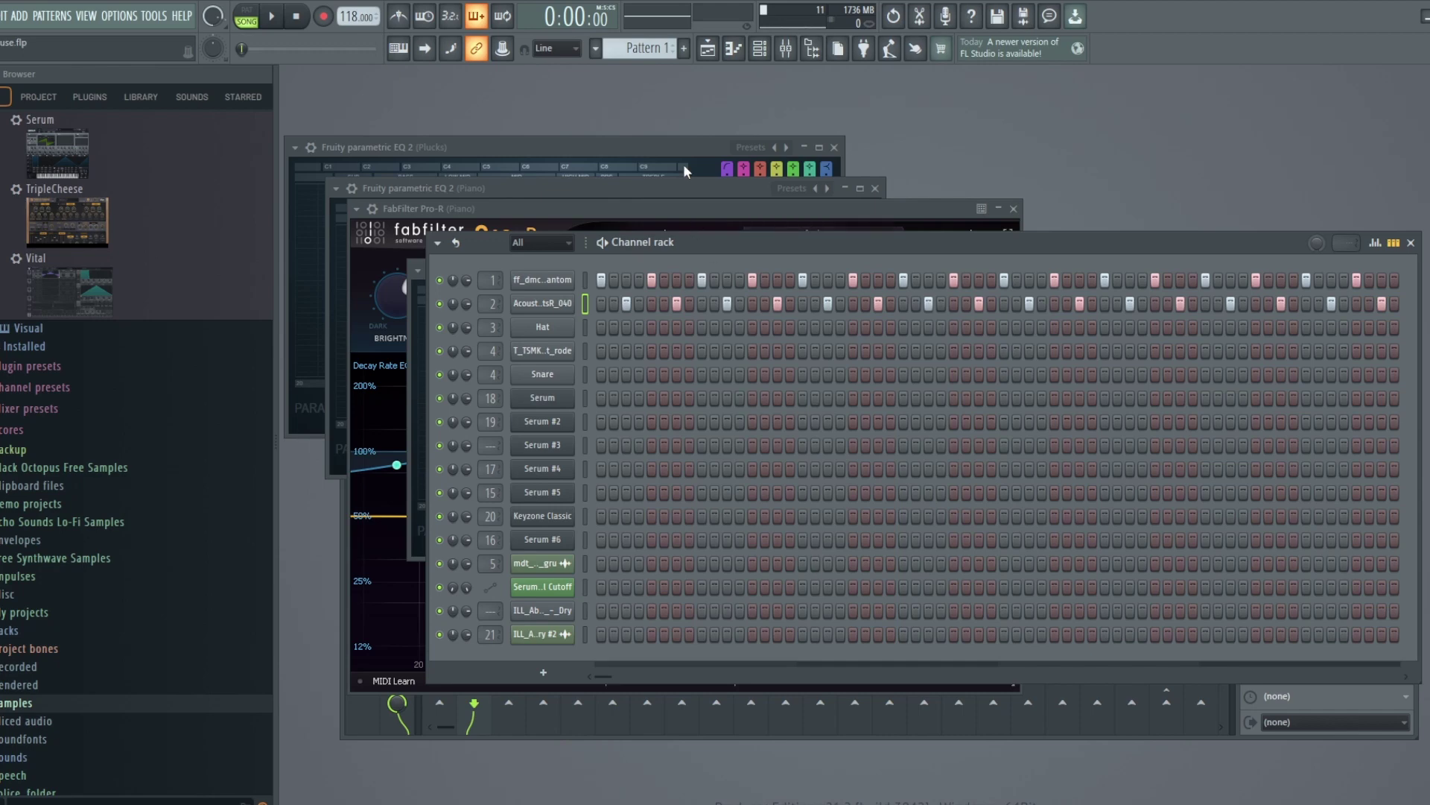
# Switch playback to pattern mode and play Pattern 1 briefly before stopping it
pyautogui.click(249, 10)
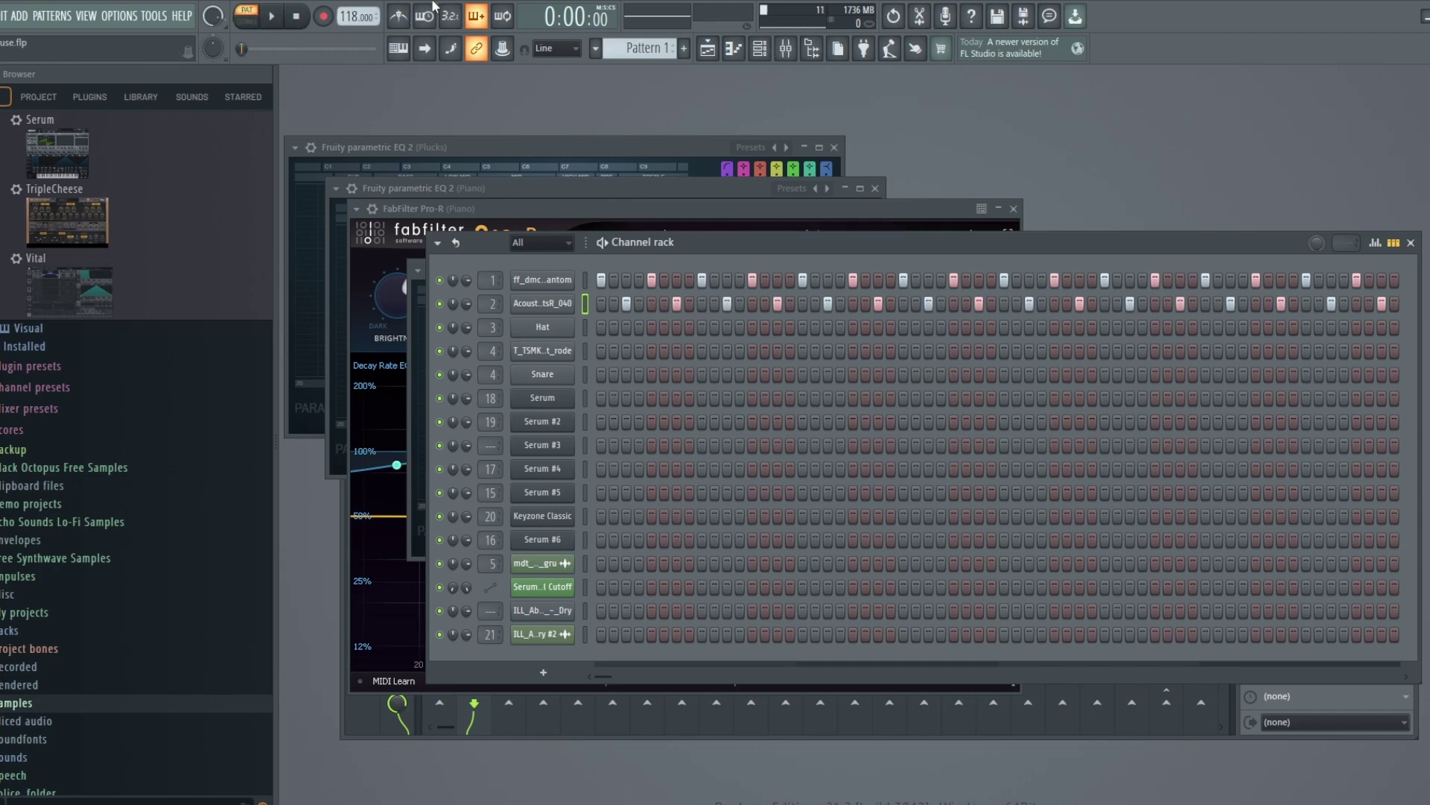
pyautogui.click(282, 18)
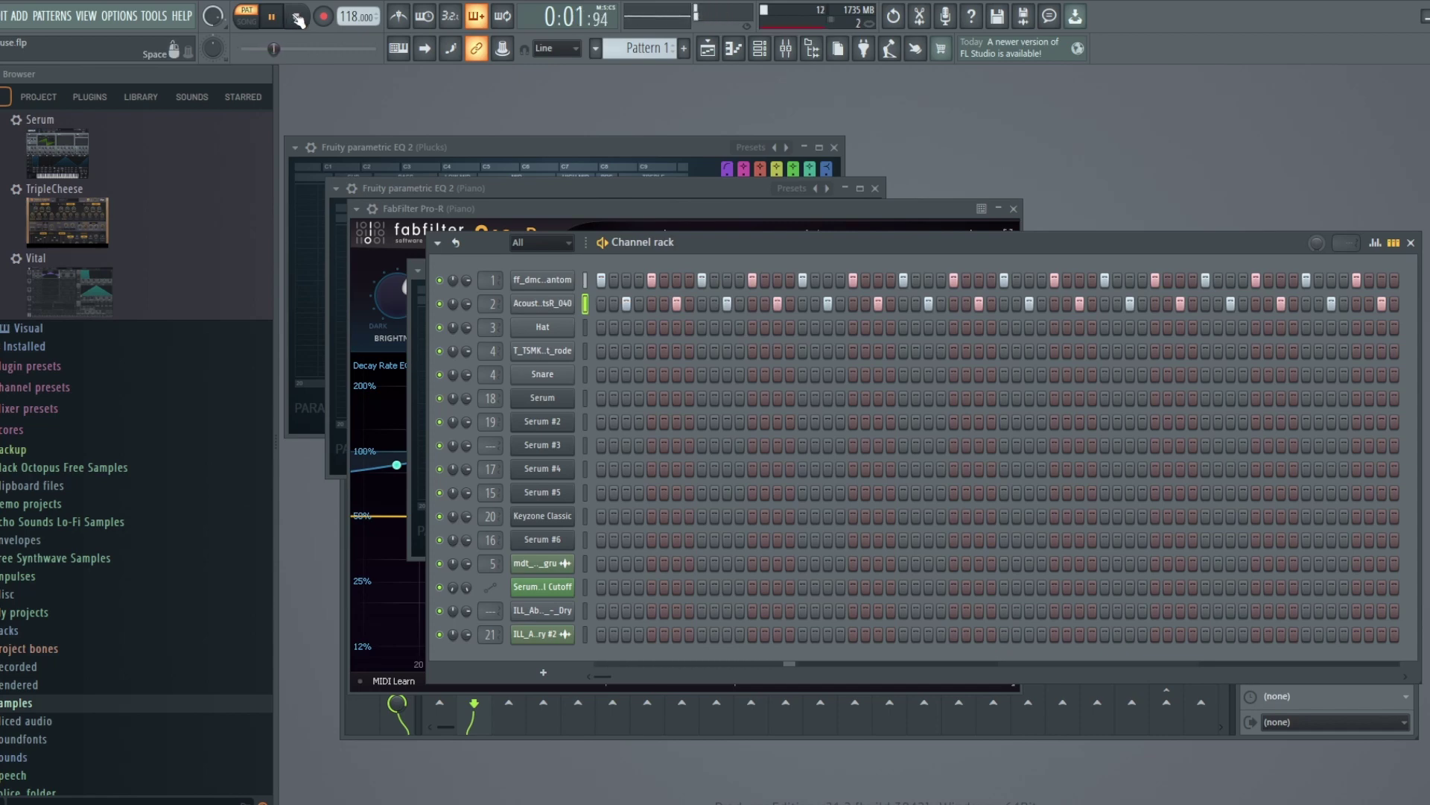
pyautogui.click(297, 18)
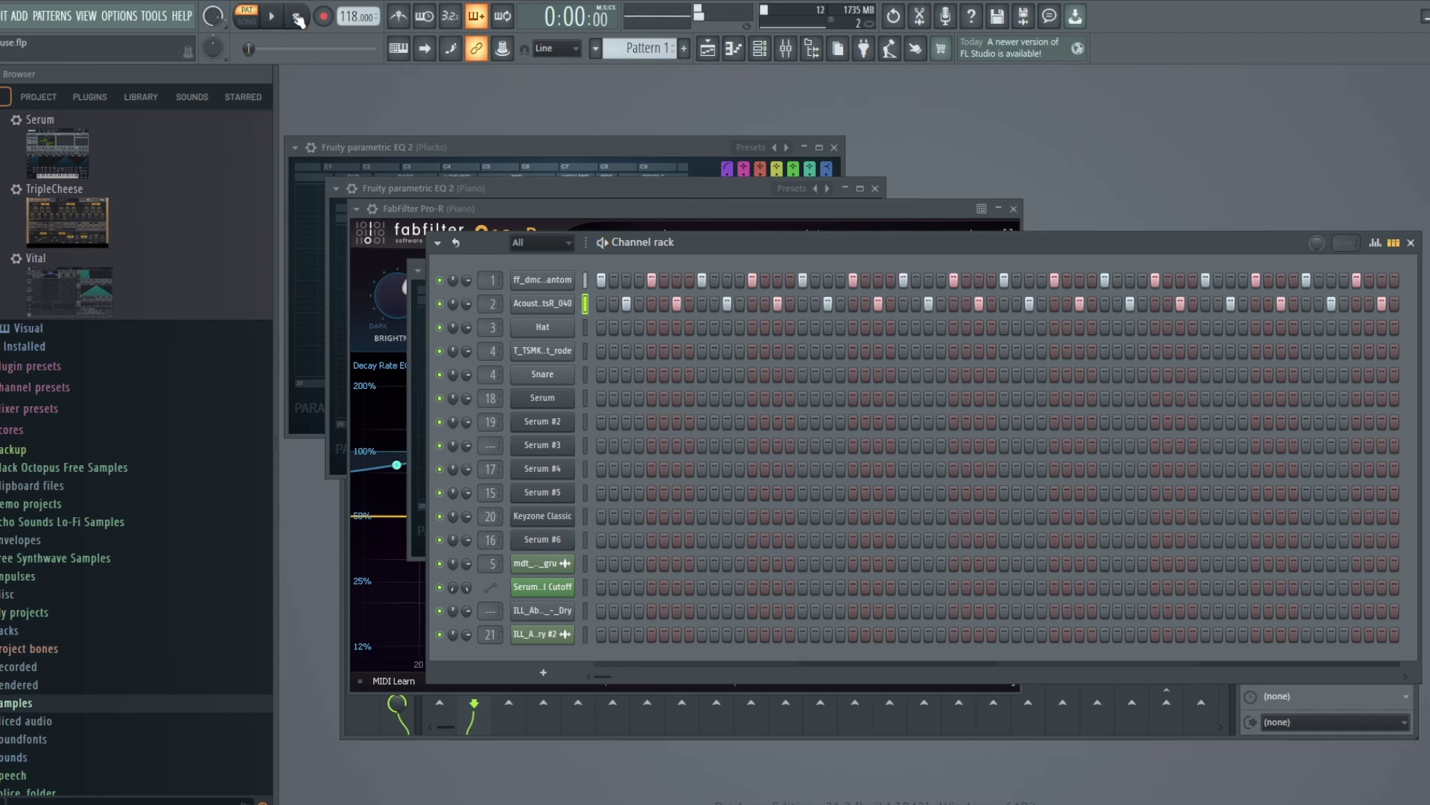
# Open Pattern 3 from Track 5 of the playlist and show the Atmo Serum instrument that plays it
pyautogui.click(708, 49)
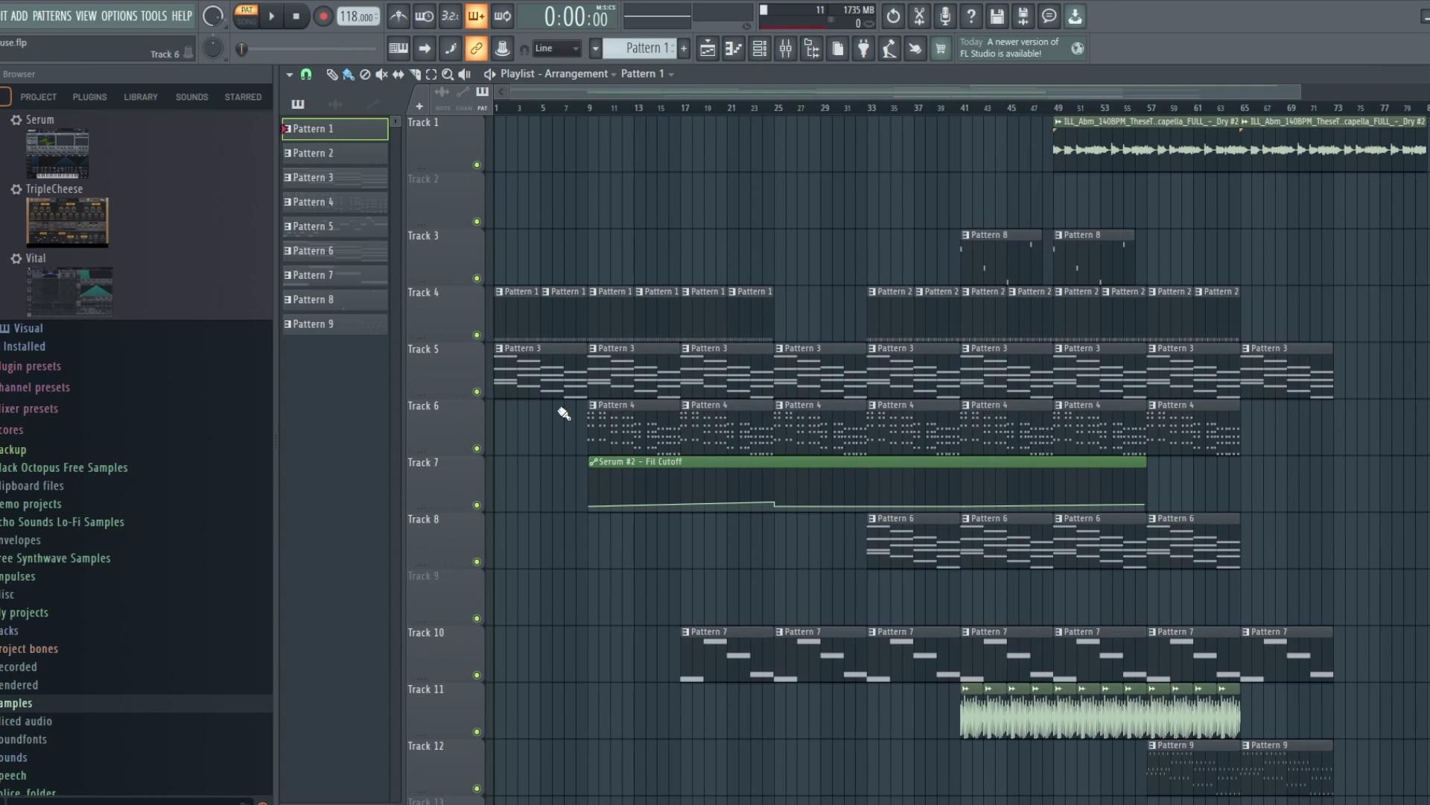
pyautogui.moveTo(775, 504)
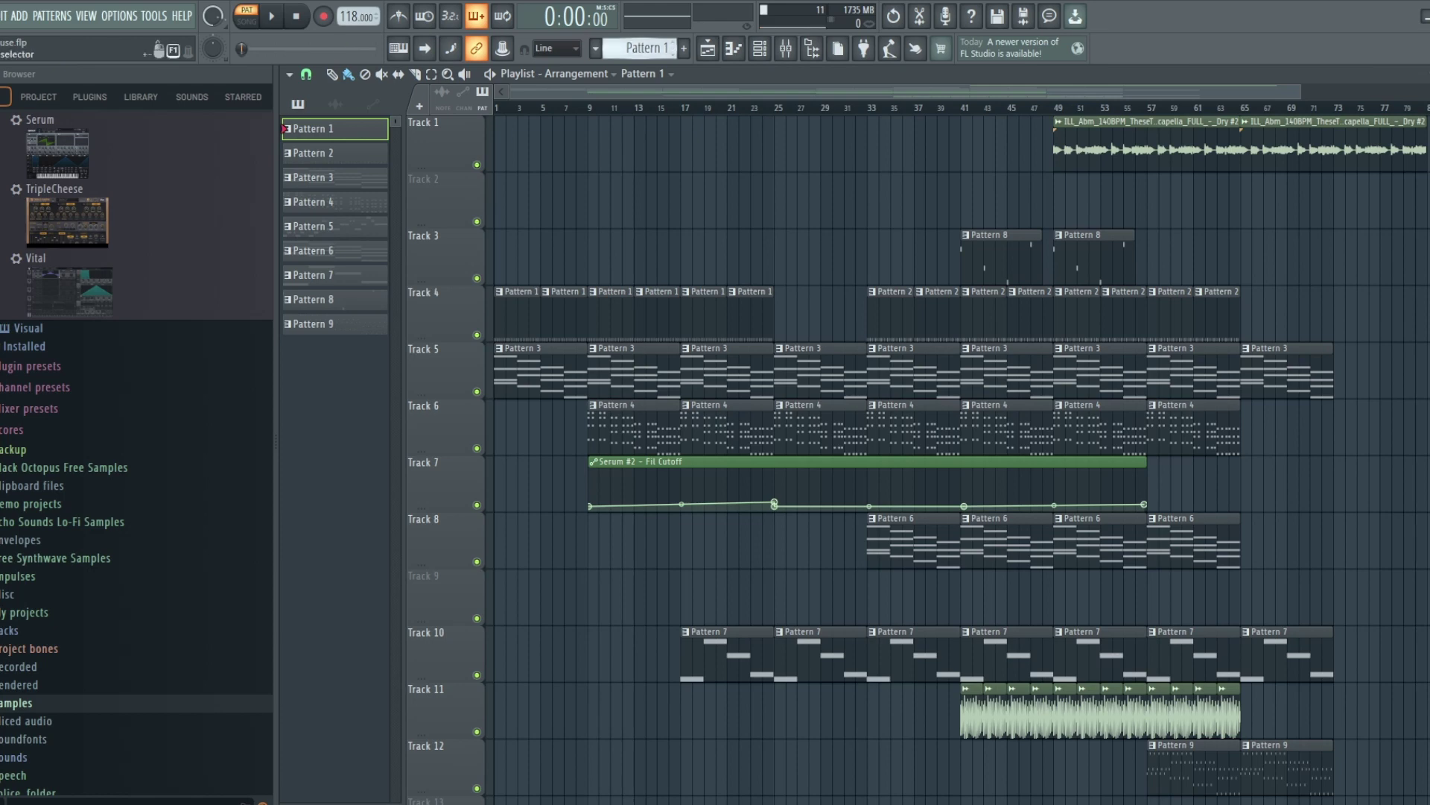
pyautogui.doubleClick(534, 394)
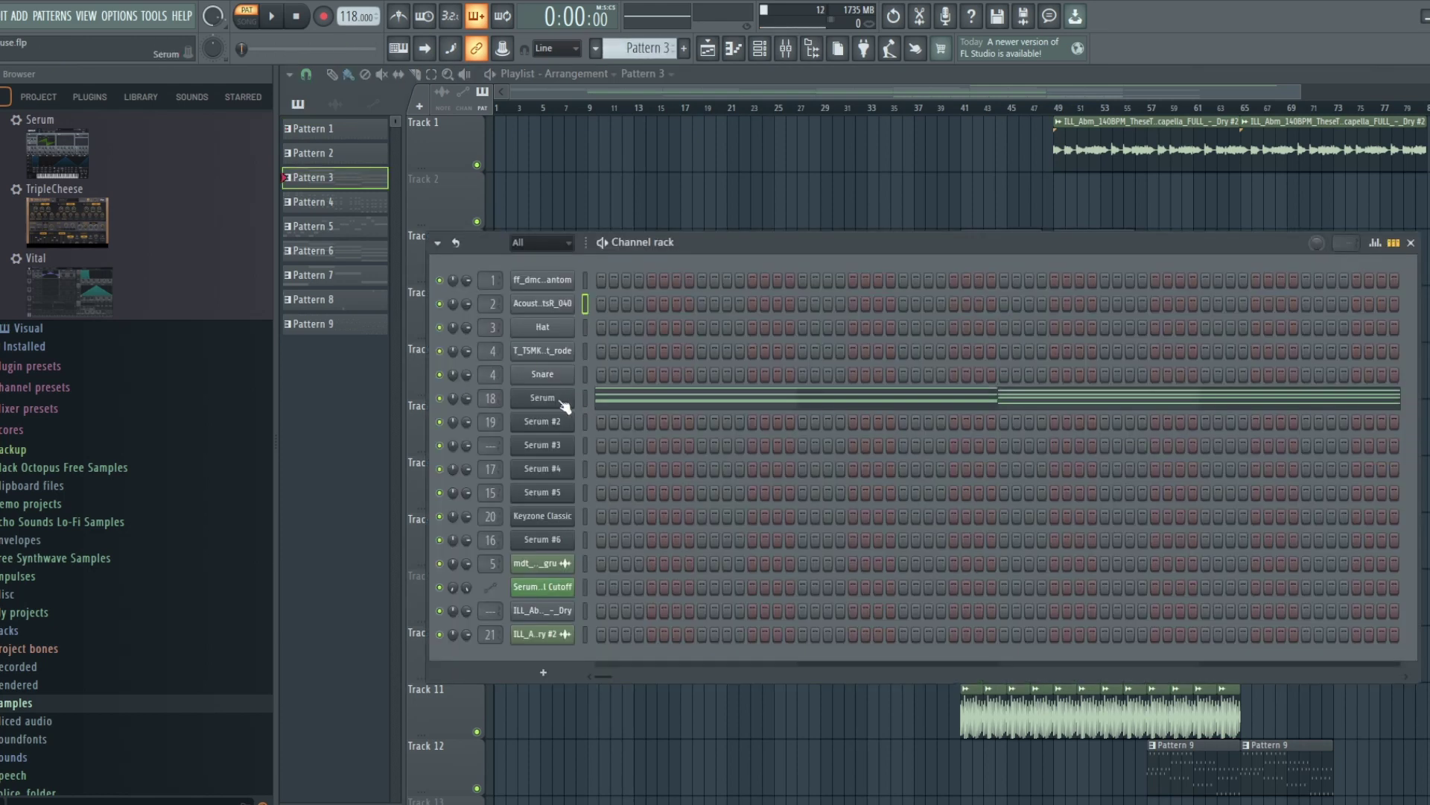
pyautogui.click(558, 400)
pyautogui.moveTo(714, 249); pyautogui.dragTo(713, 180)
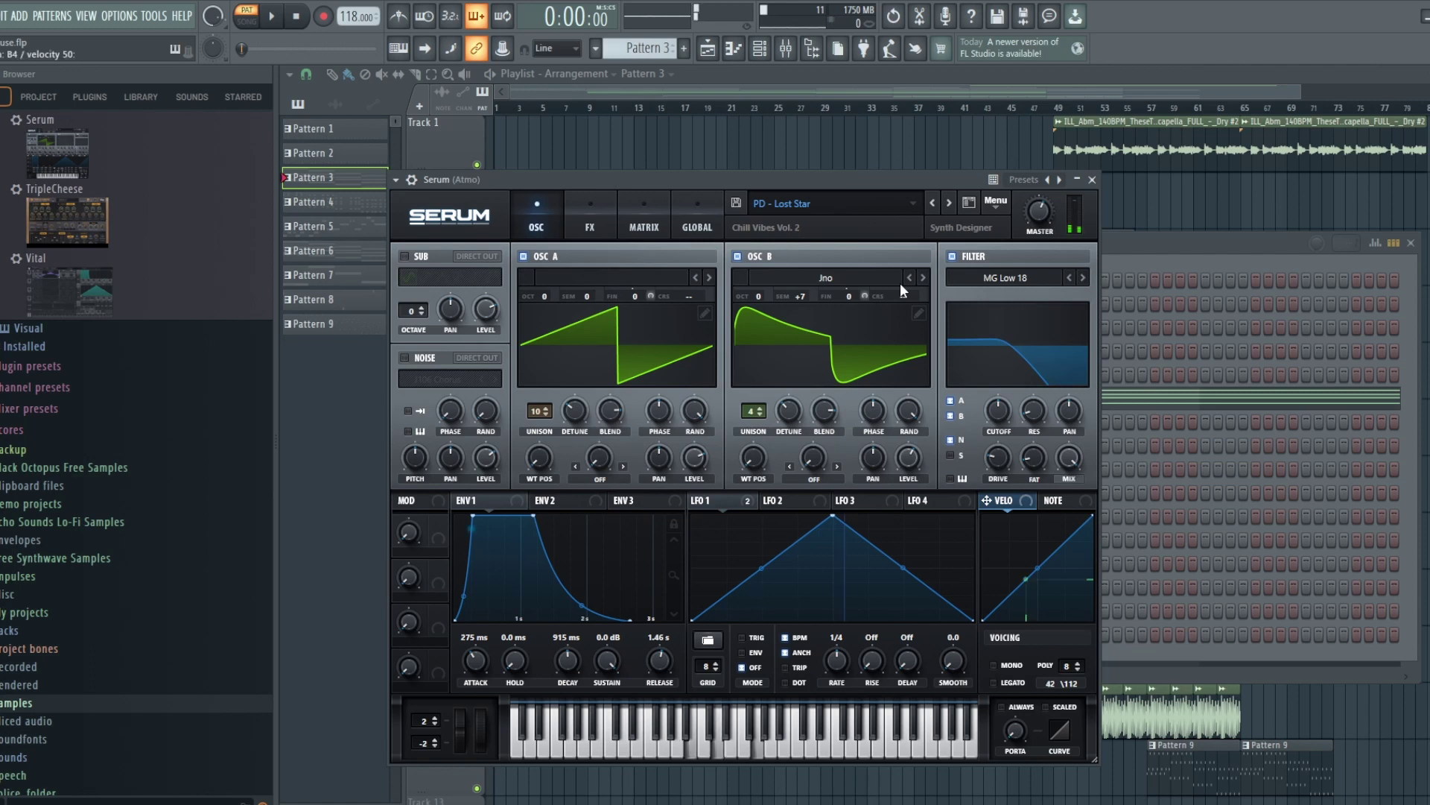
# Examine the Kickstart 2 and Fruity parametric EQ 2 settings on the Atmo mixer track
pyautogui.click(788, 53)
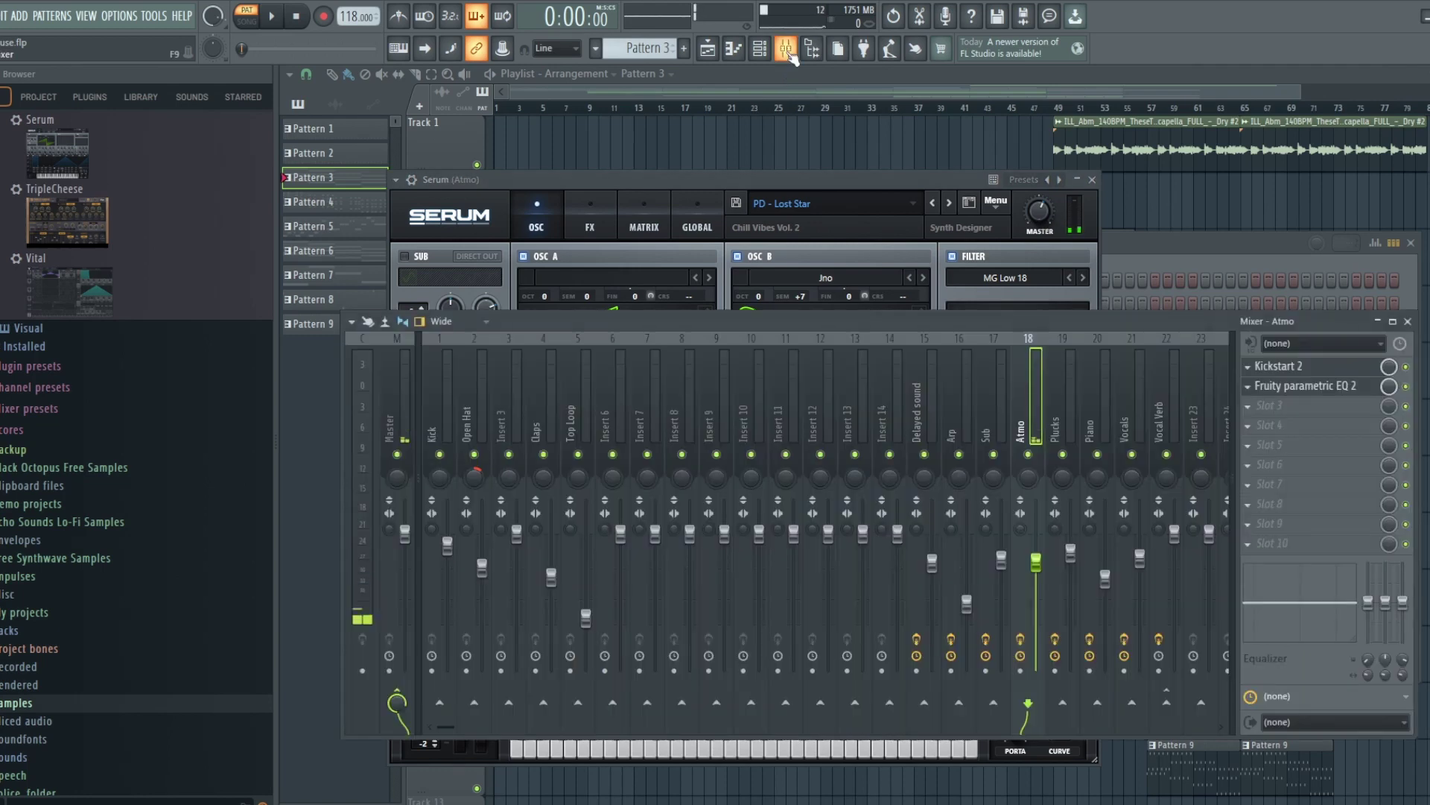
pyautogui.click(1296, 366)
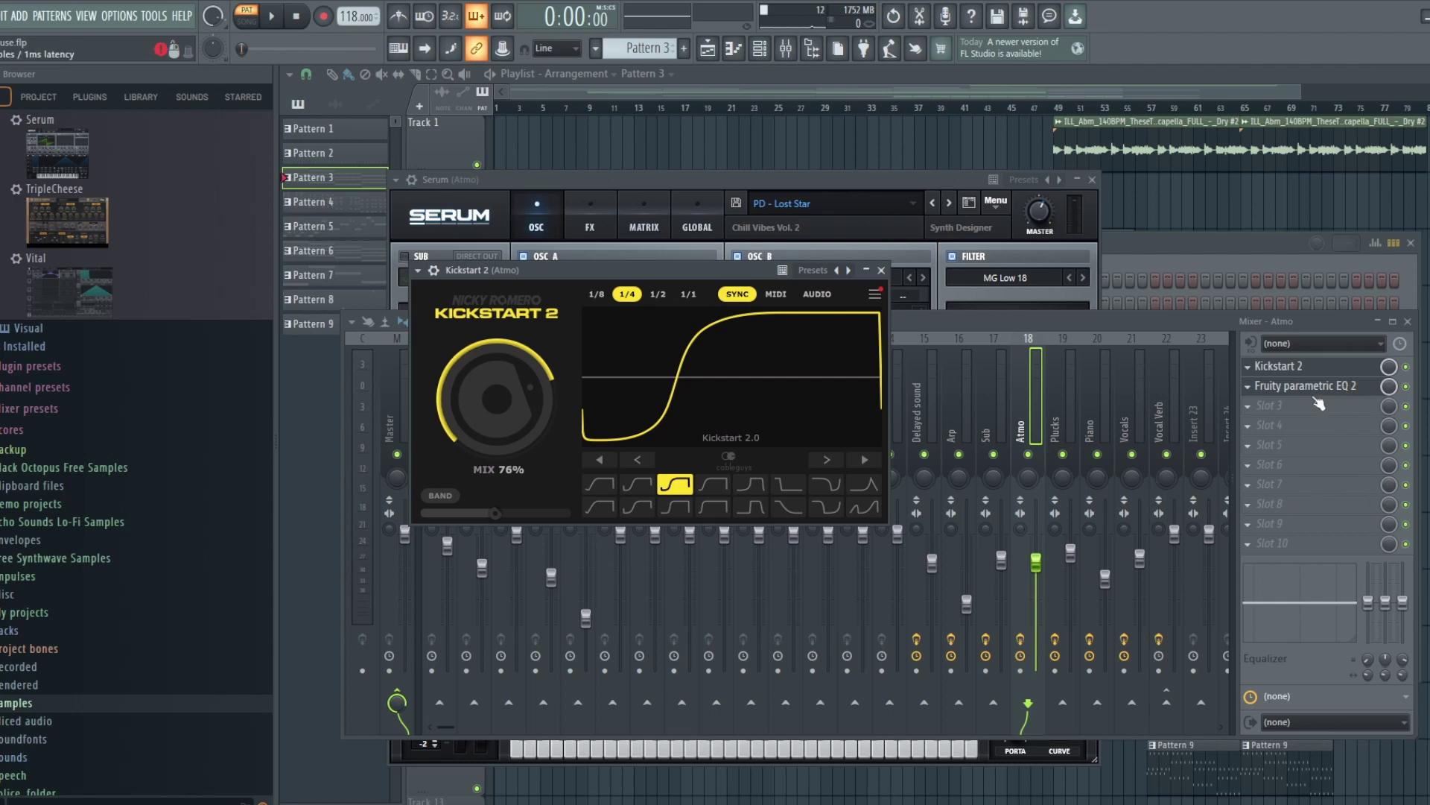
pyautogui.click(1318, 386)
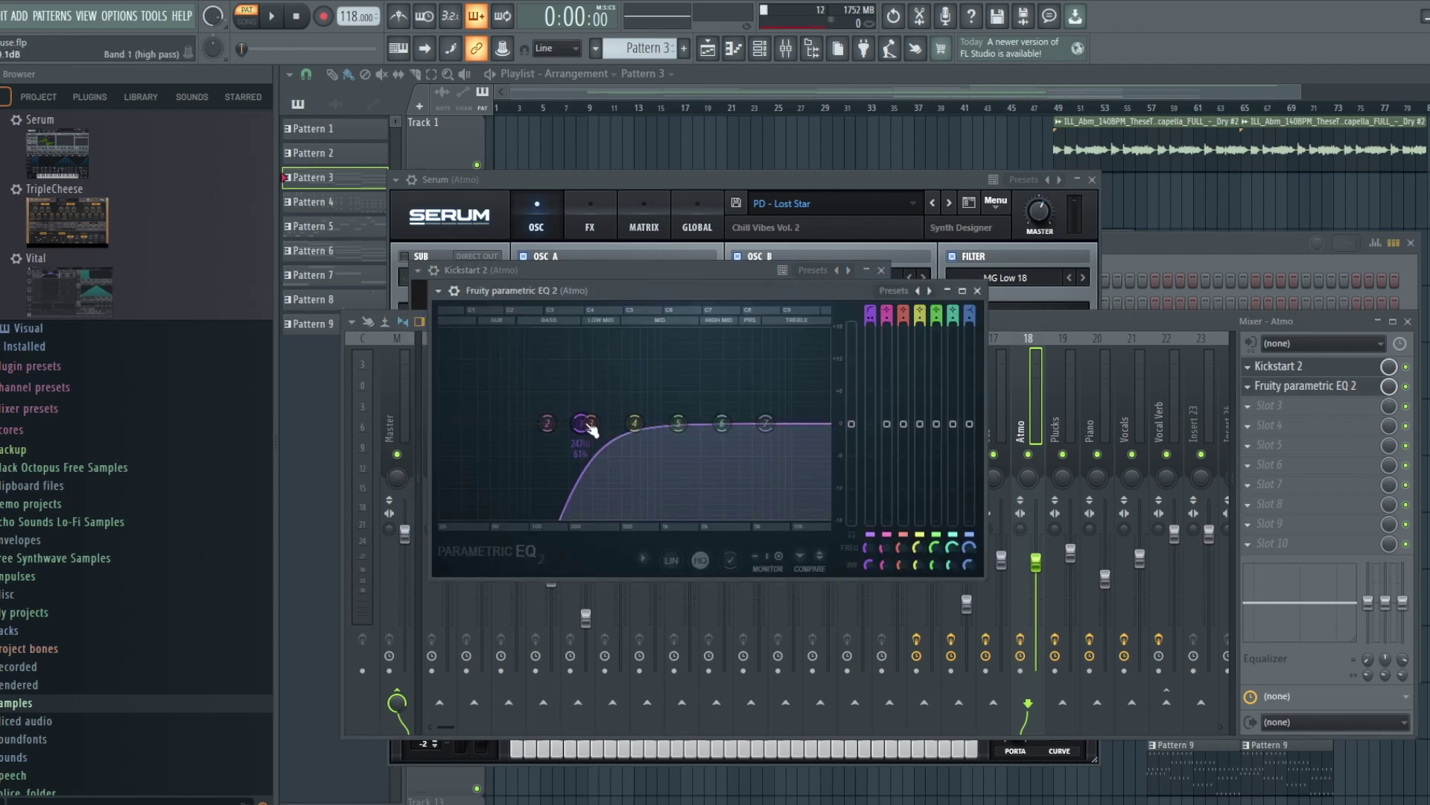
pyautogui.click(1095, 323)
# Examine the oscillator and FX settings of the Atmo Serum patch alongside its mixer track
pyautogui.click(828, 181)
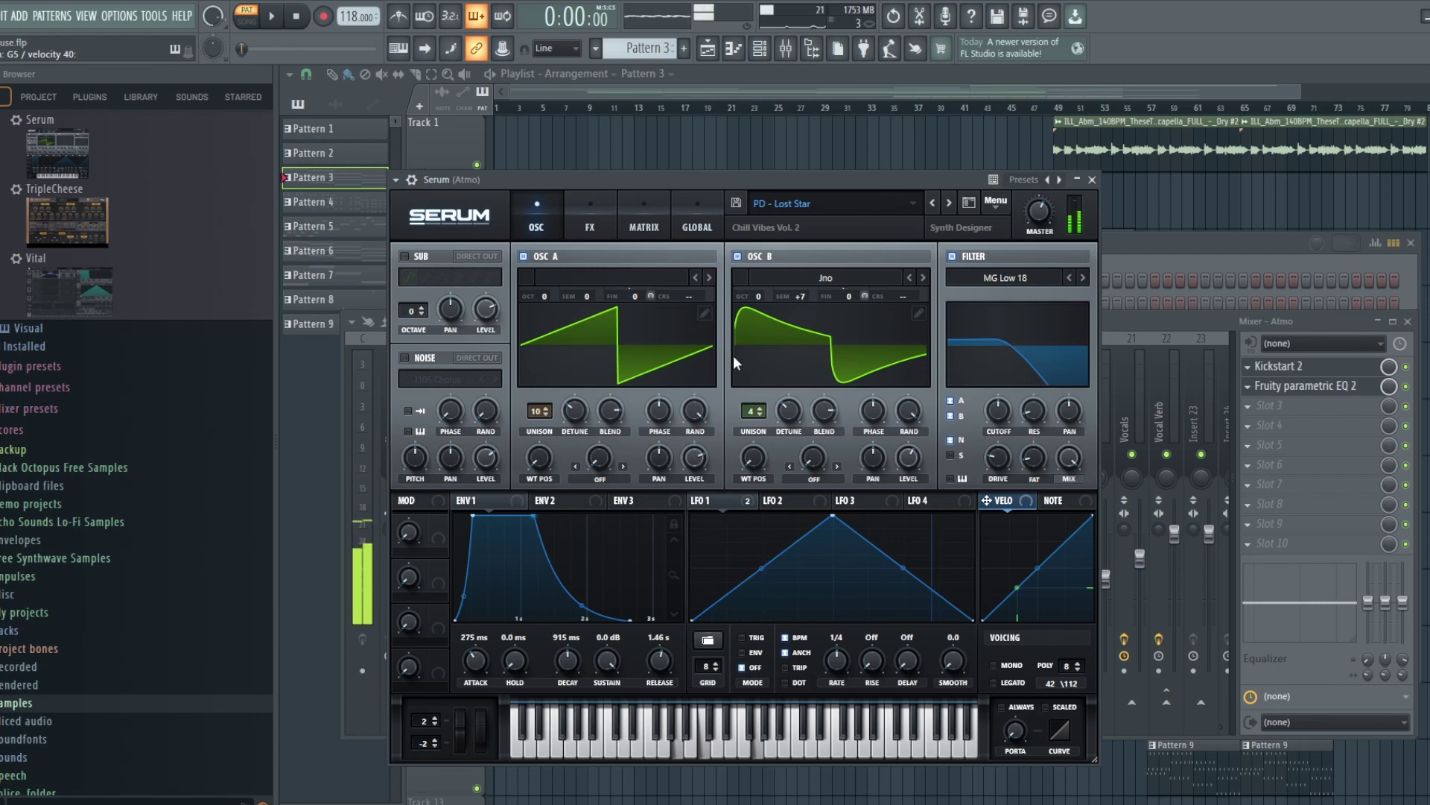
pyautogui.click(578, 221)
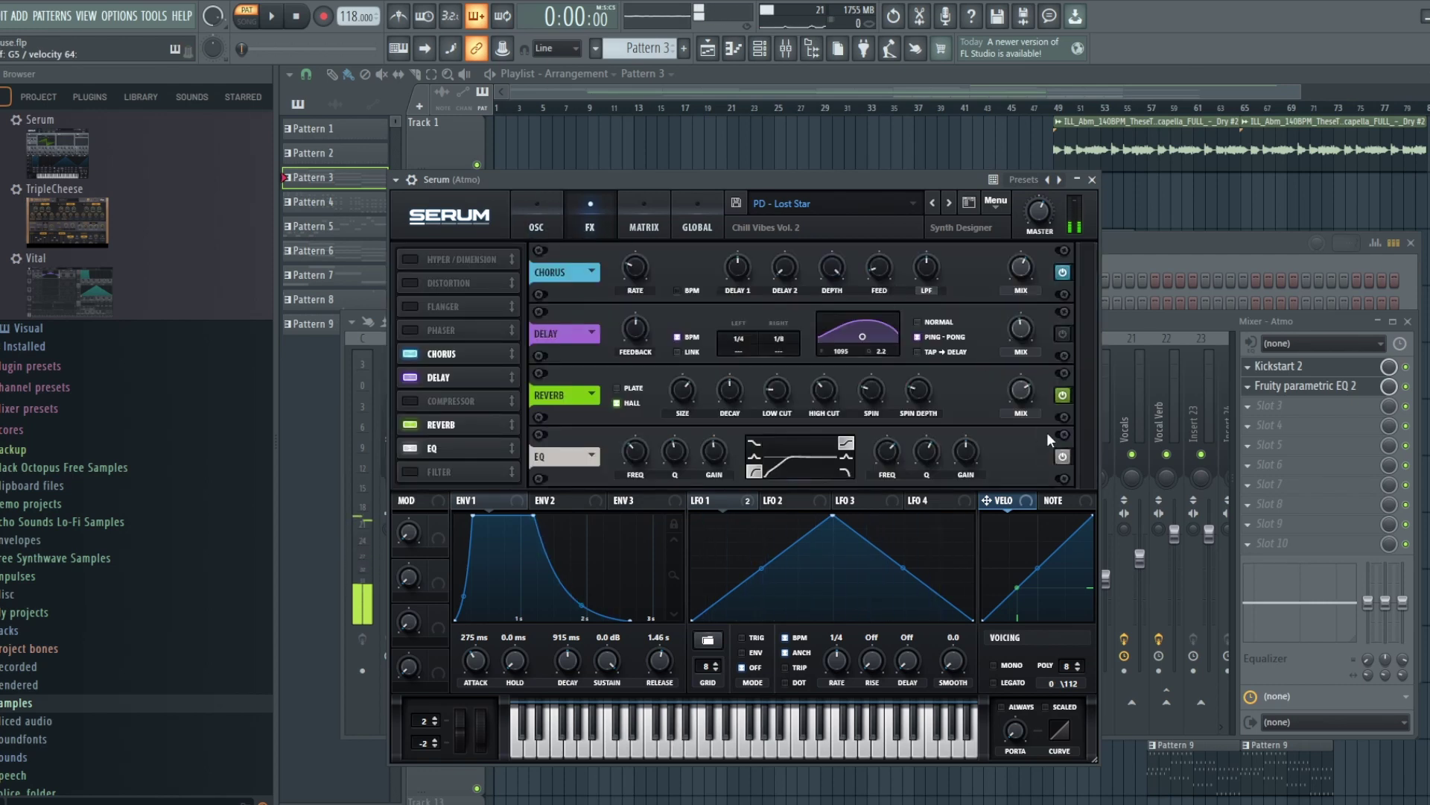
pyautogui.click(1120, 319)
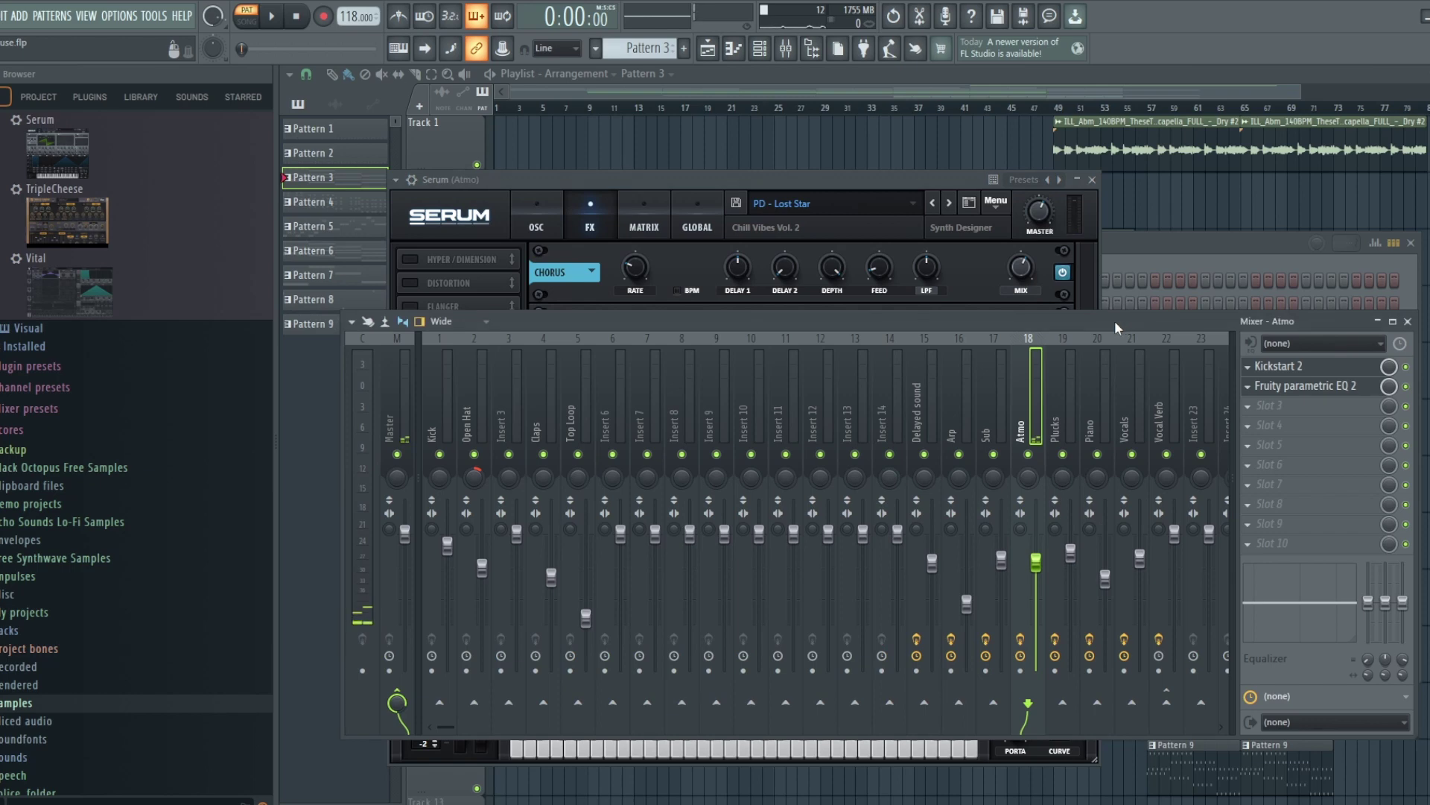
pyautogui.click(857, 181)
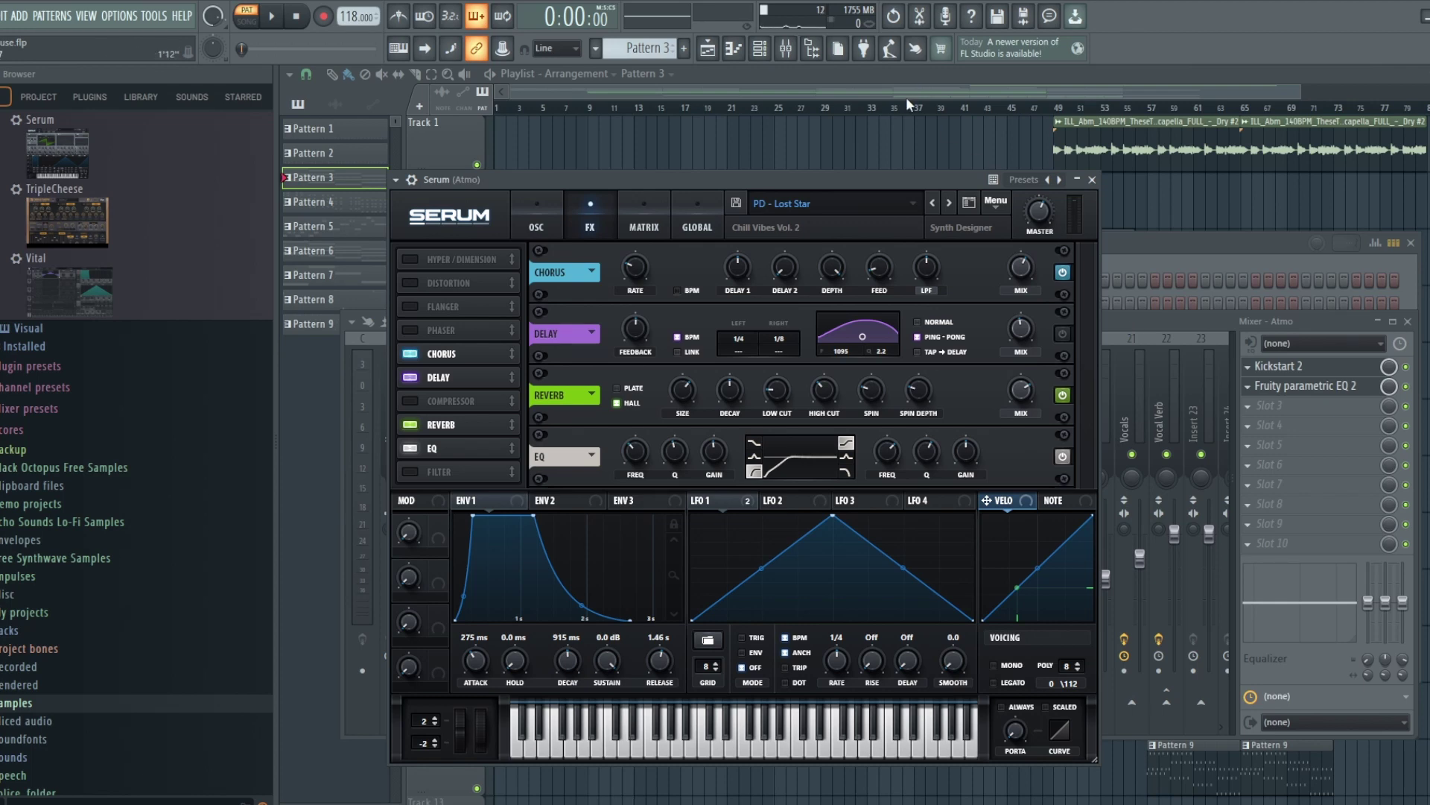
# Solo Track 4, unmute Track 5, and play the arrangement in song mode before stopping it
pyautogui.press('F12')
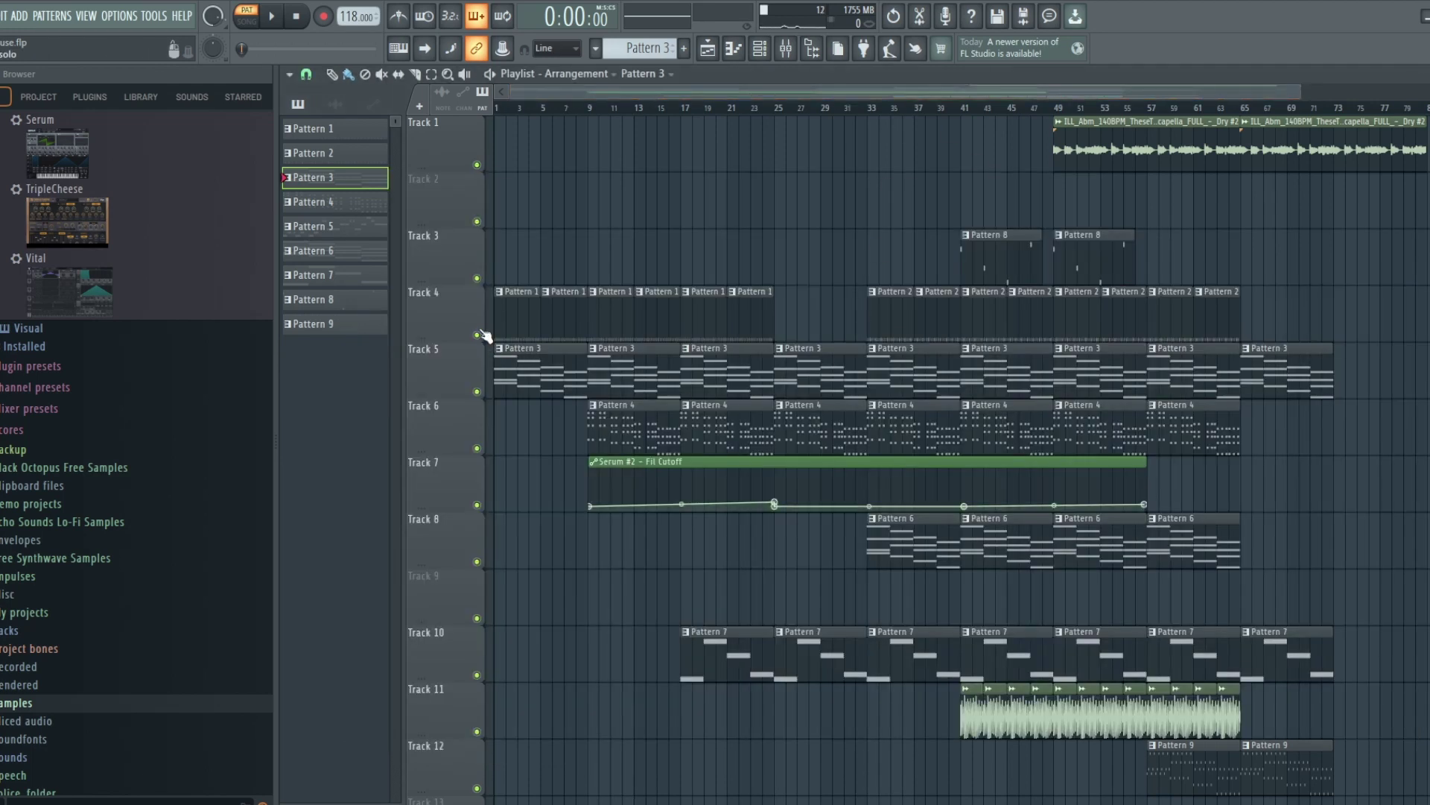
pyautogui.rightClick(477, 335)
pyautogui.click(476, 391)
pyautogui.click(247, 17)
pyautogui.click(272, 17)
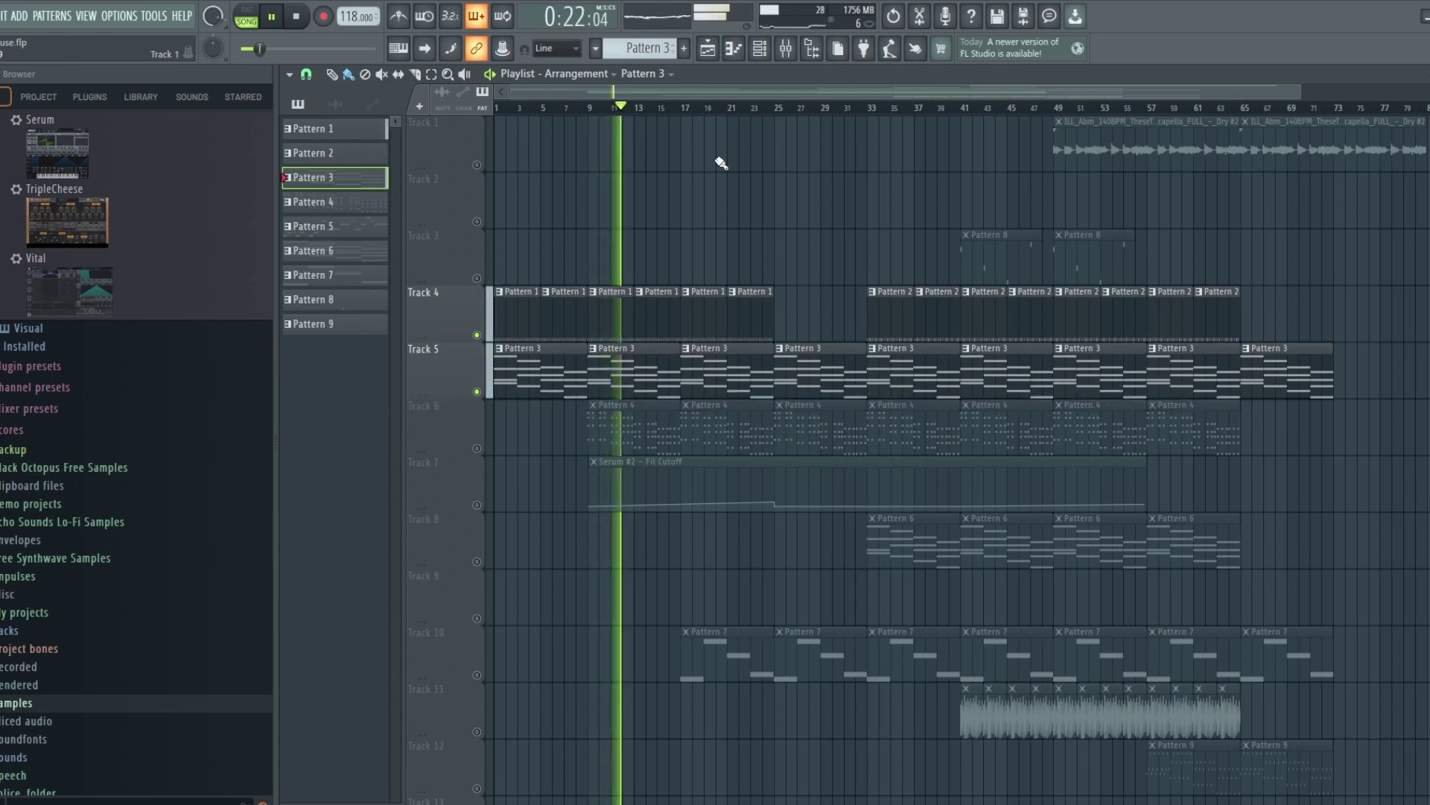
pyautogui.press('space')
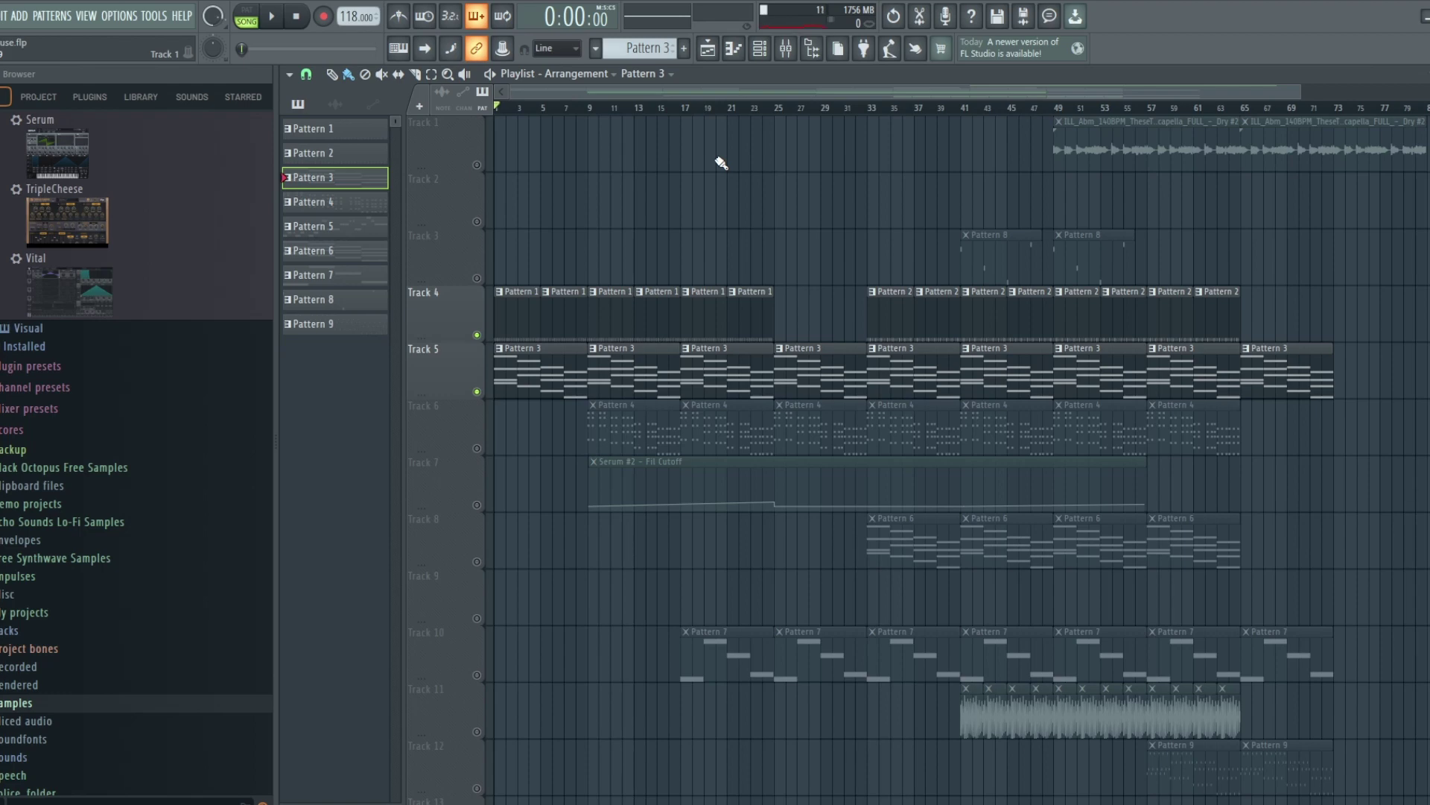
# Unmute Track 6 in the playlist and select Pattern 4 to check its notes in the channel rack
pyautogui.click(786, 49)
pyautogui.moveTo(780, 496)
pyautogui.click(479, 447)
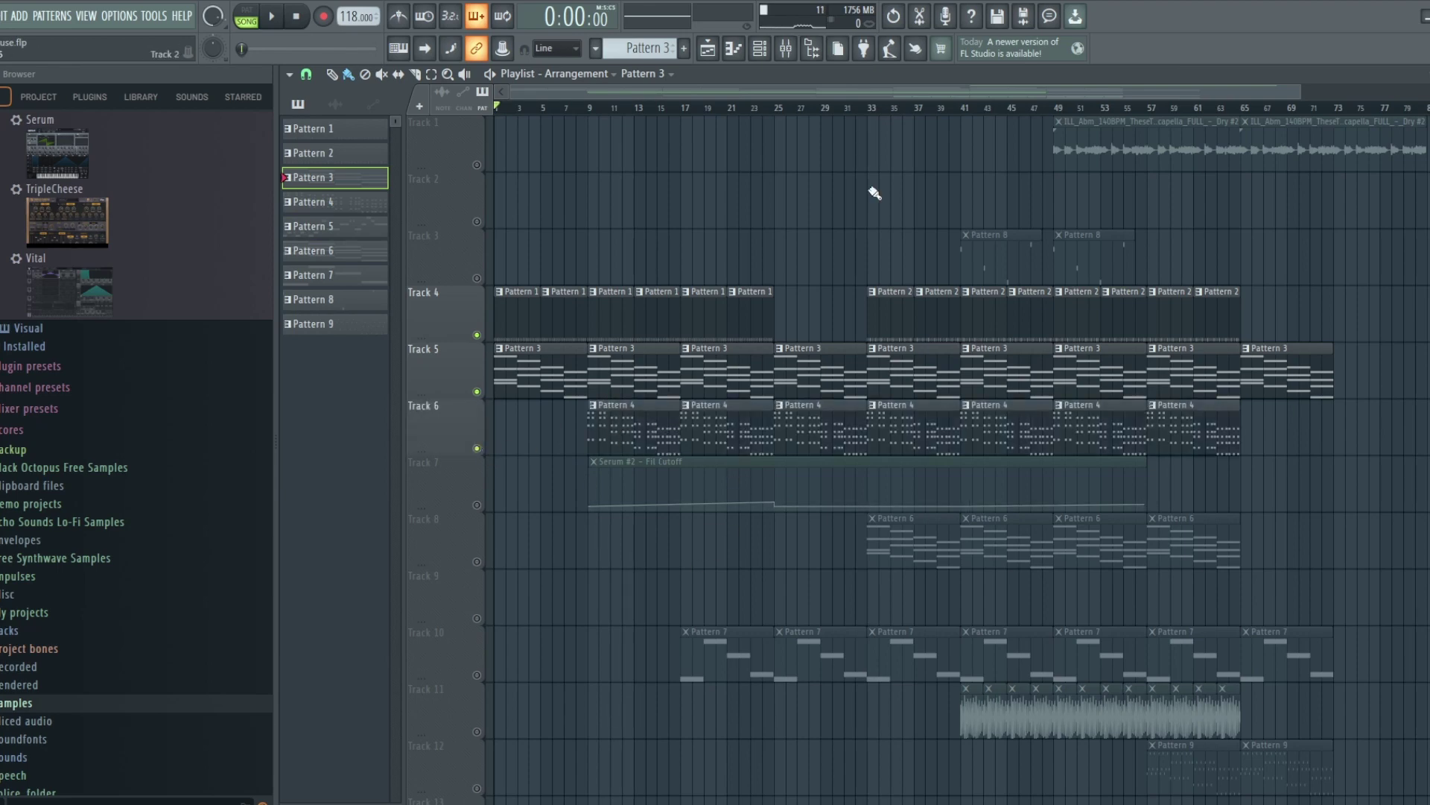
pyautogui.scroll(-1, 645, 48)
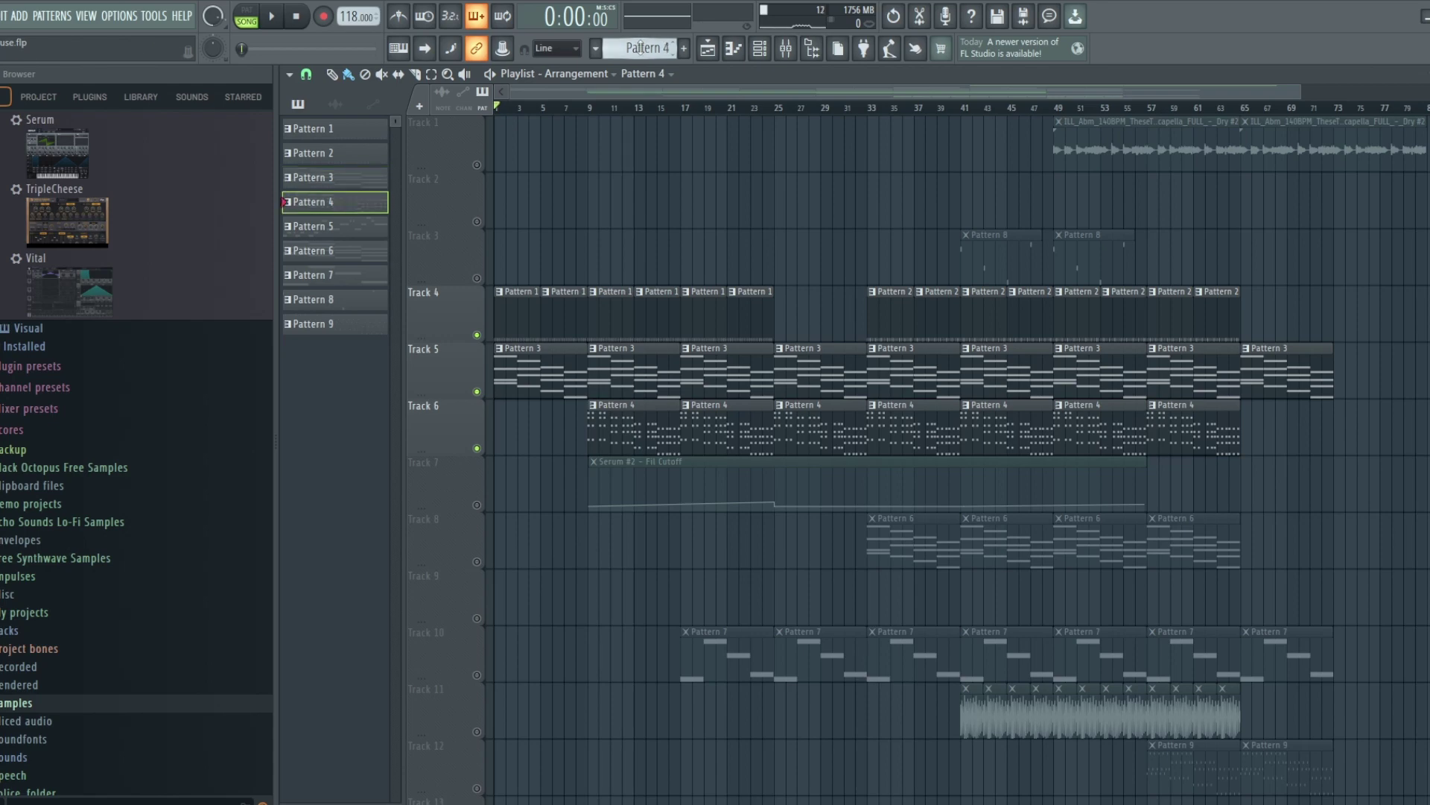
pyautogui.click(760, 49)
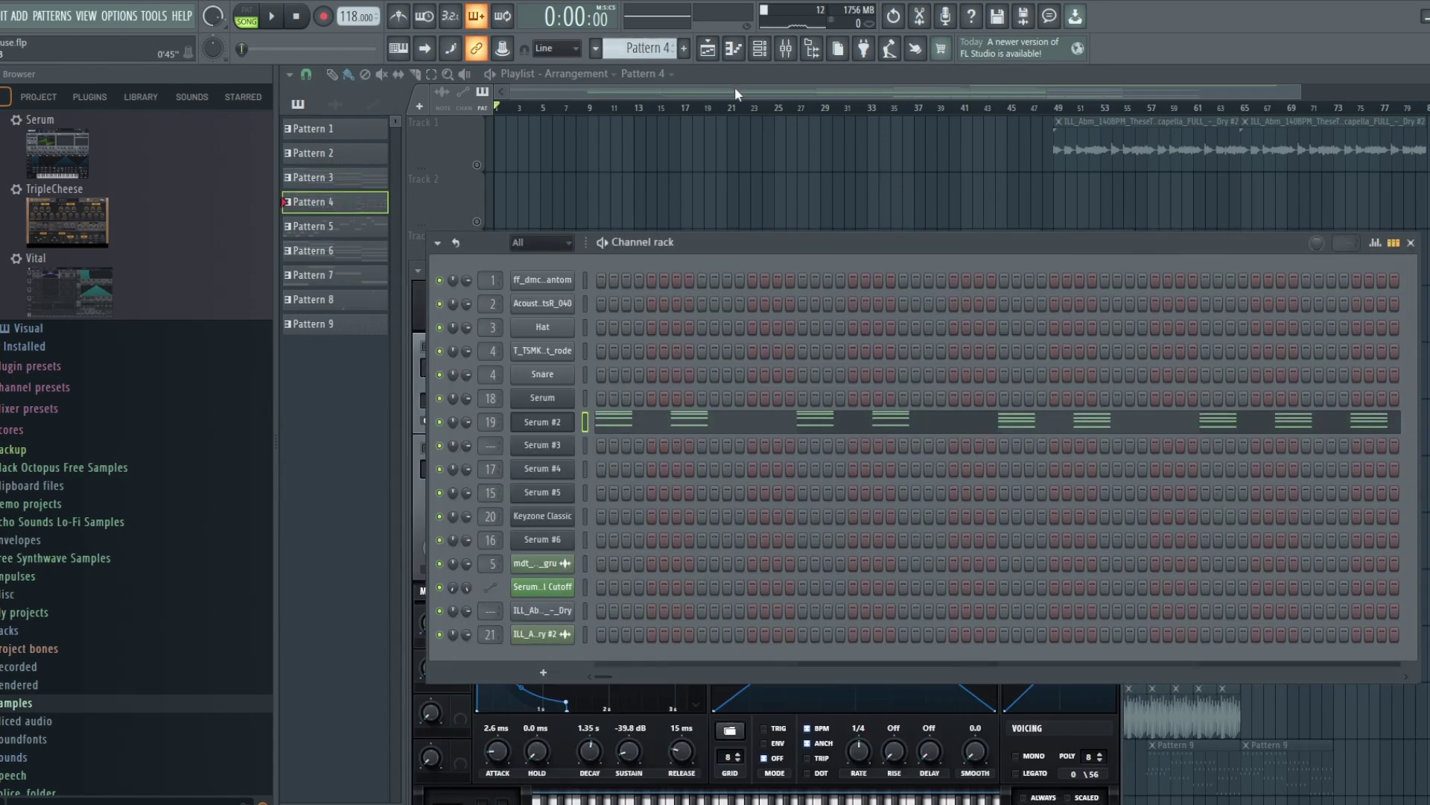
pyautogui.click(735, 87)
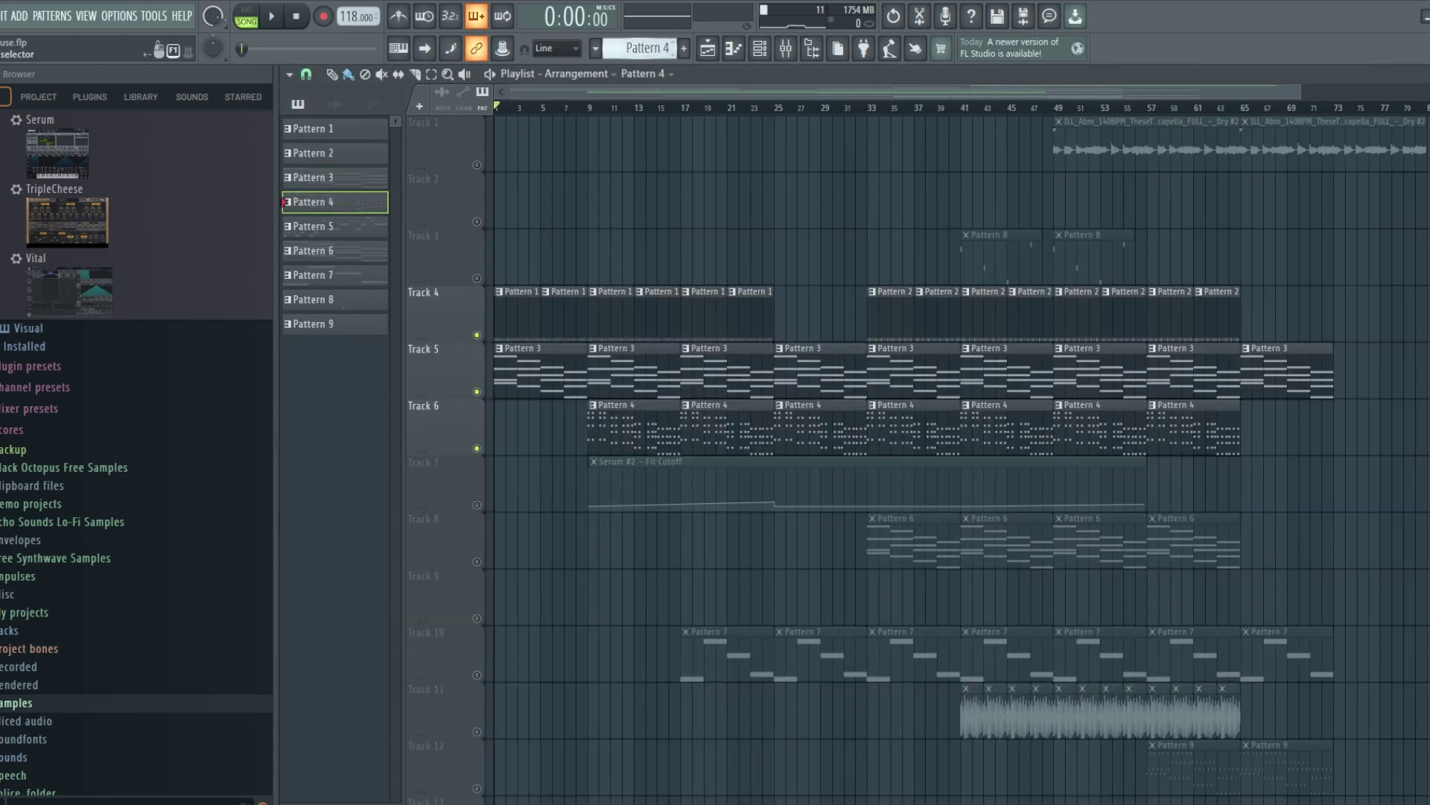
# Open Pattern 3's Serum chords in the piano roll and fit the whole eight-bar progression in view
pyautogui.click(328, 177)
pyautogui.press('F7')
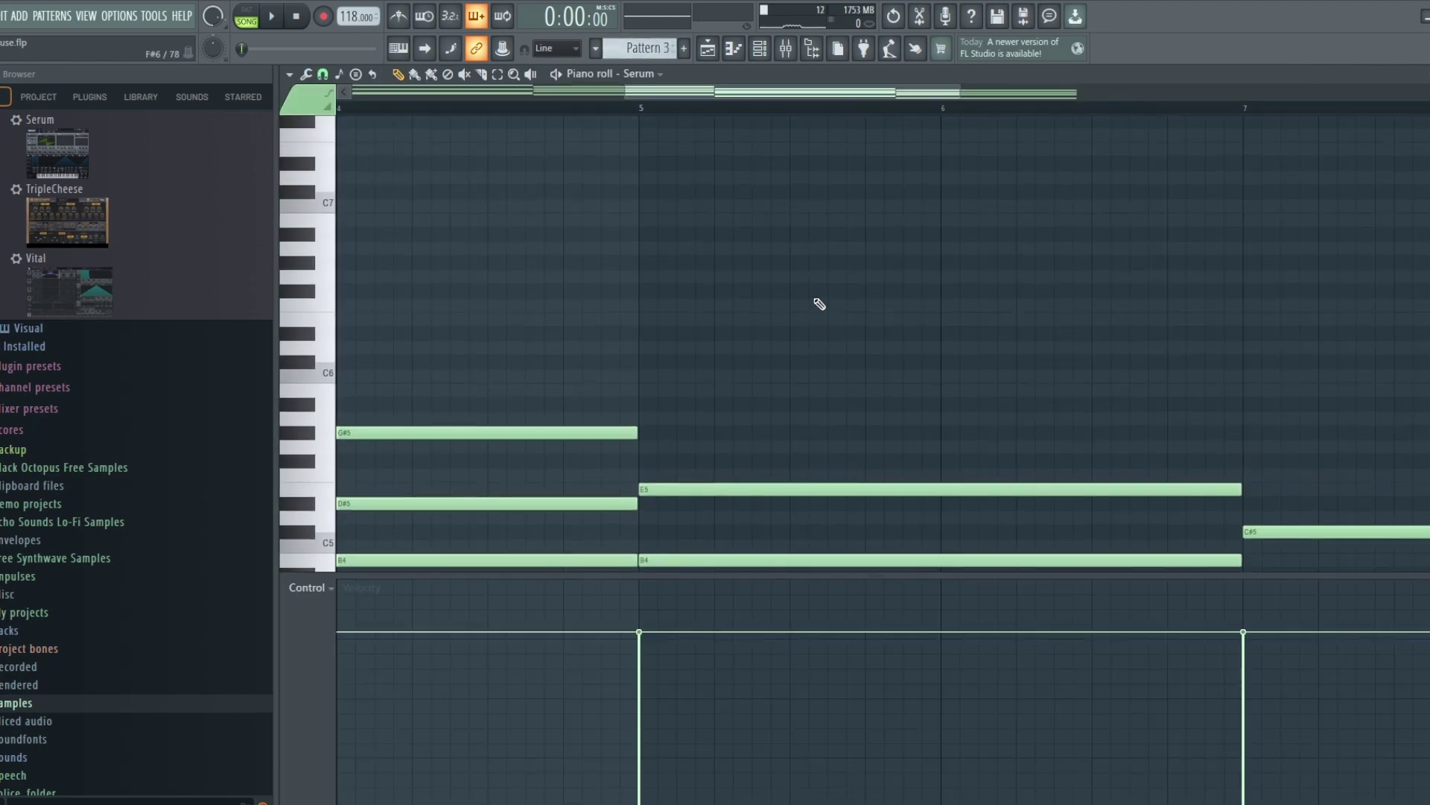
pyautogui.scroll(-5, 820, 304)
pyautogui.moveTo(968, 92); pyautogui.dragTo(1140, 88)
pyautogui.moveTo(891, 92); pyautogui.dragTo(704, 84)
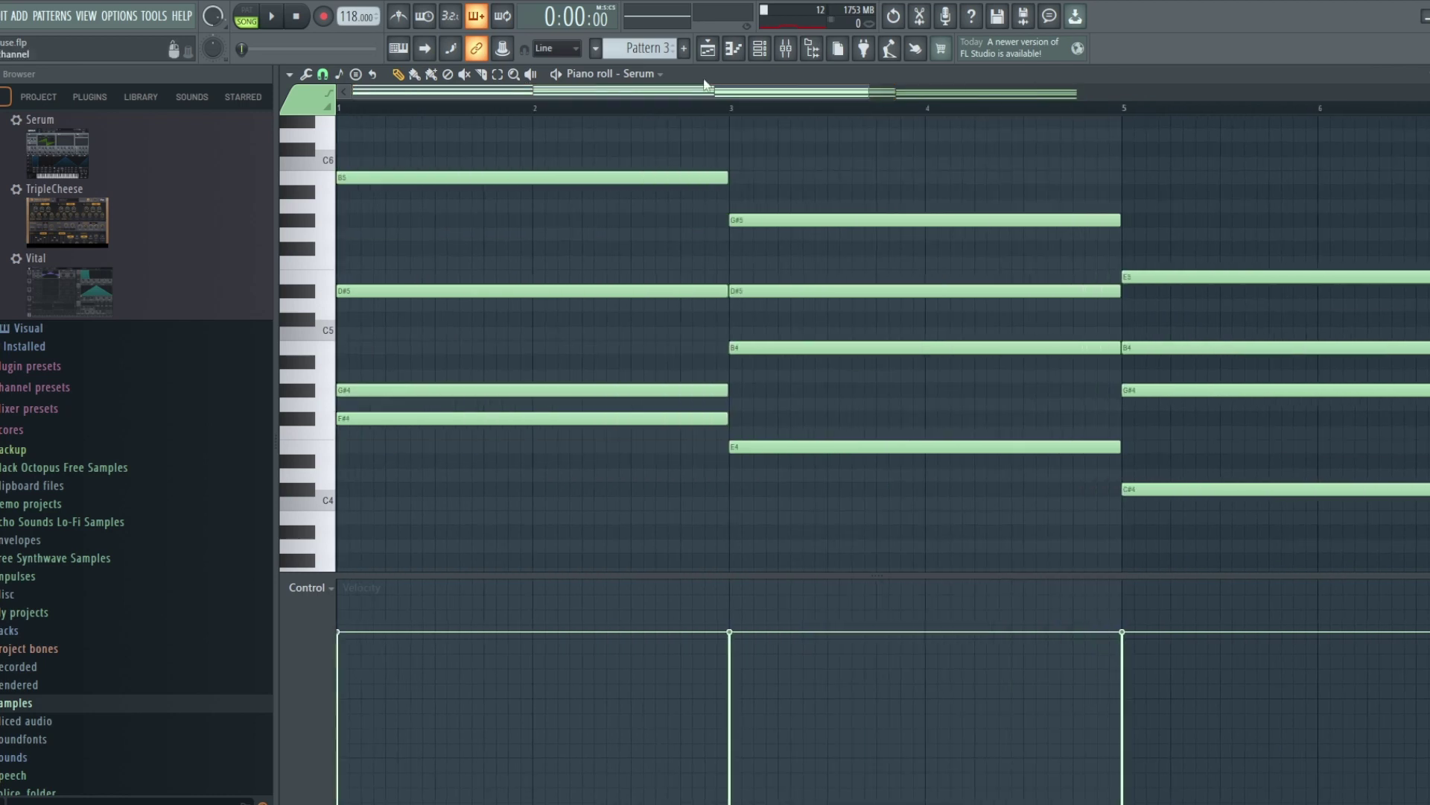
pyautogui.moveTo(870, 90); pyautogui.dragTo(1146, 90)
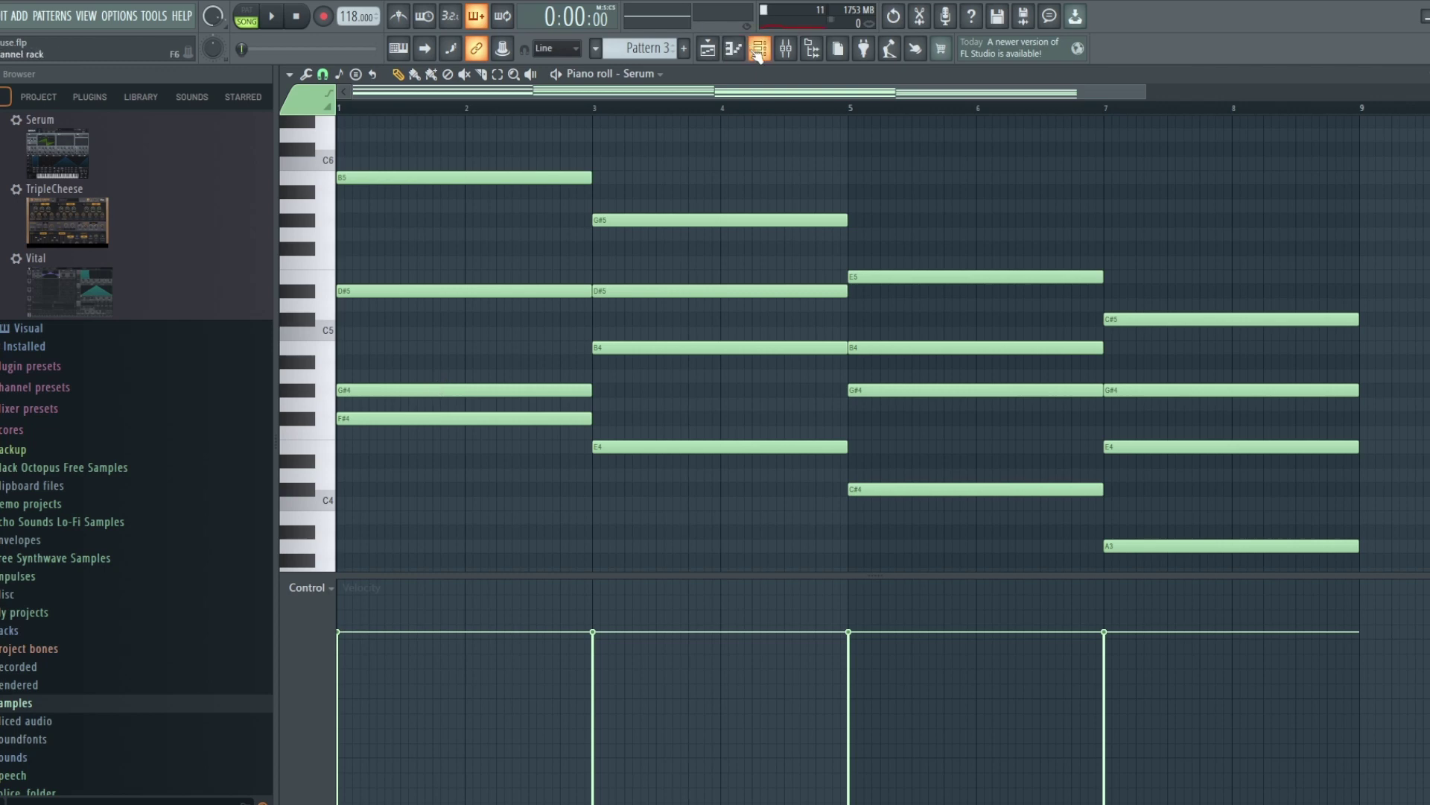
# Browse Patterns 2 through 6 in the channel rack and return to Pattern 4
pyautogui.click(759, 50)
pyautogui.scroll(2, 649, 49)
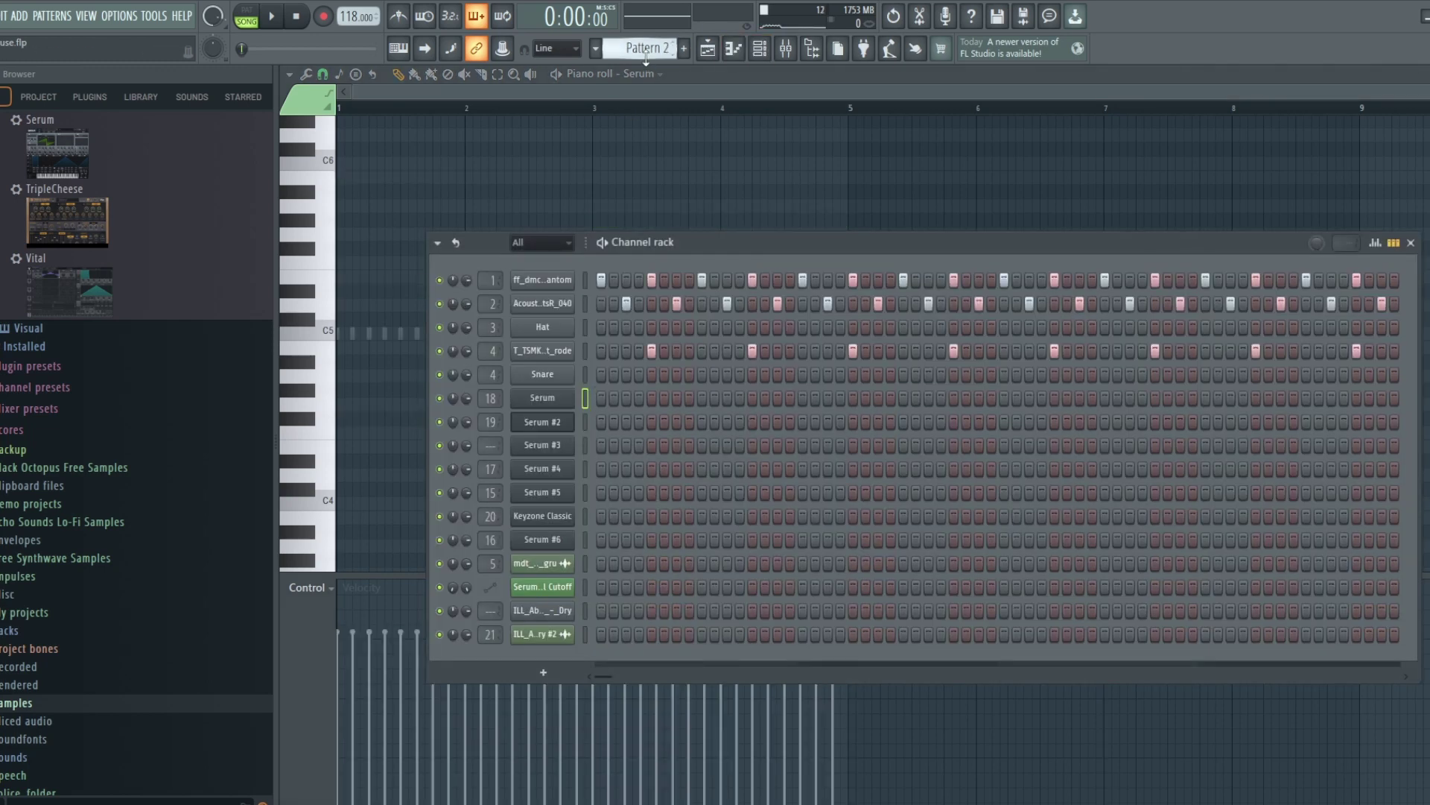
pyautogui.scroll(-2, 650, 49)
pyautogui.scroll(-3, 649, 49)
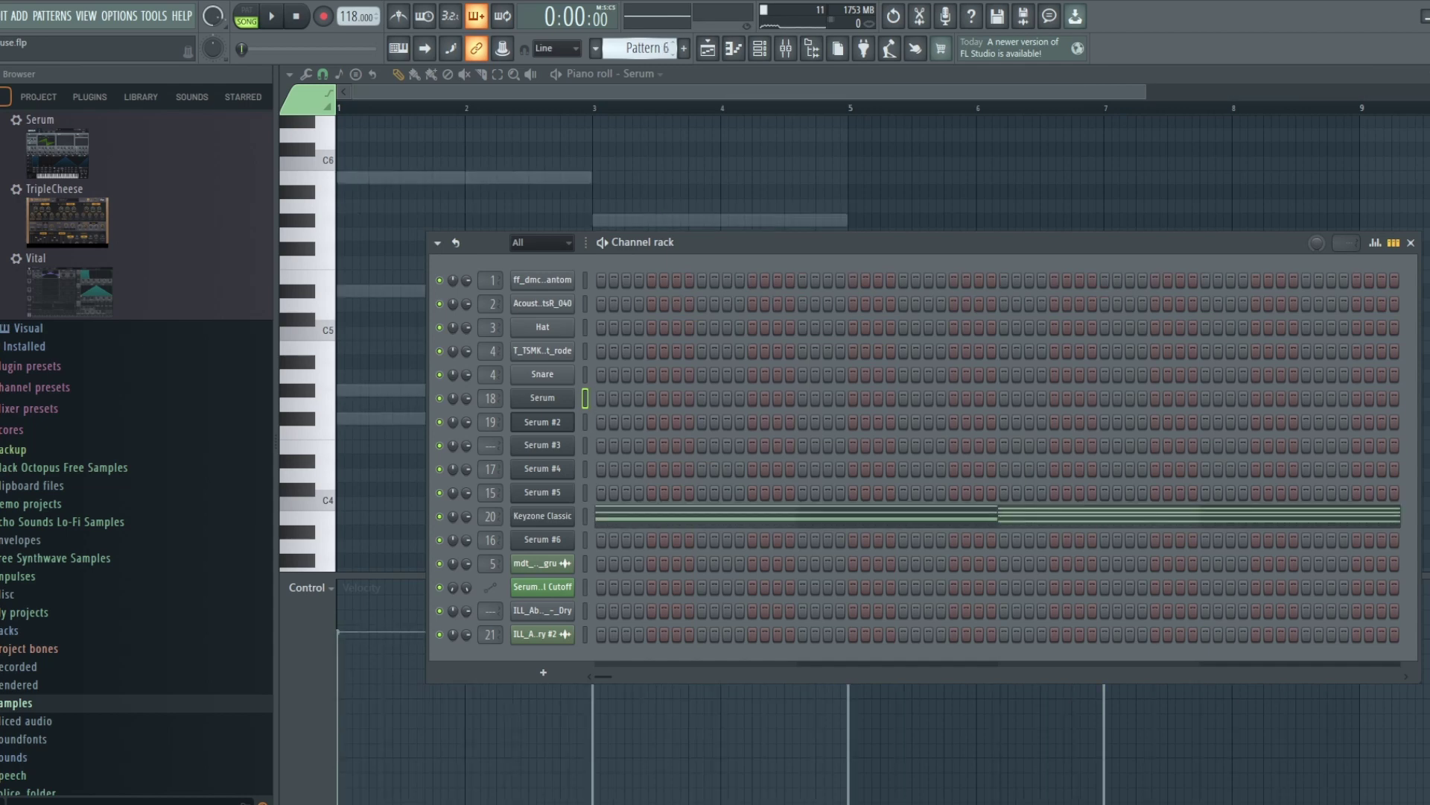
pyautogui.scroll(2, 650, 49)
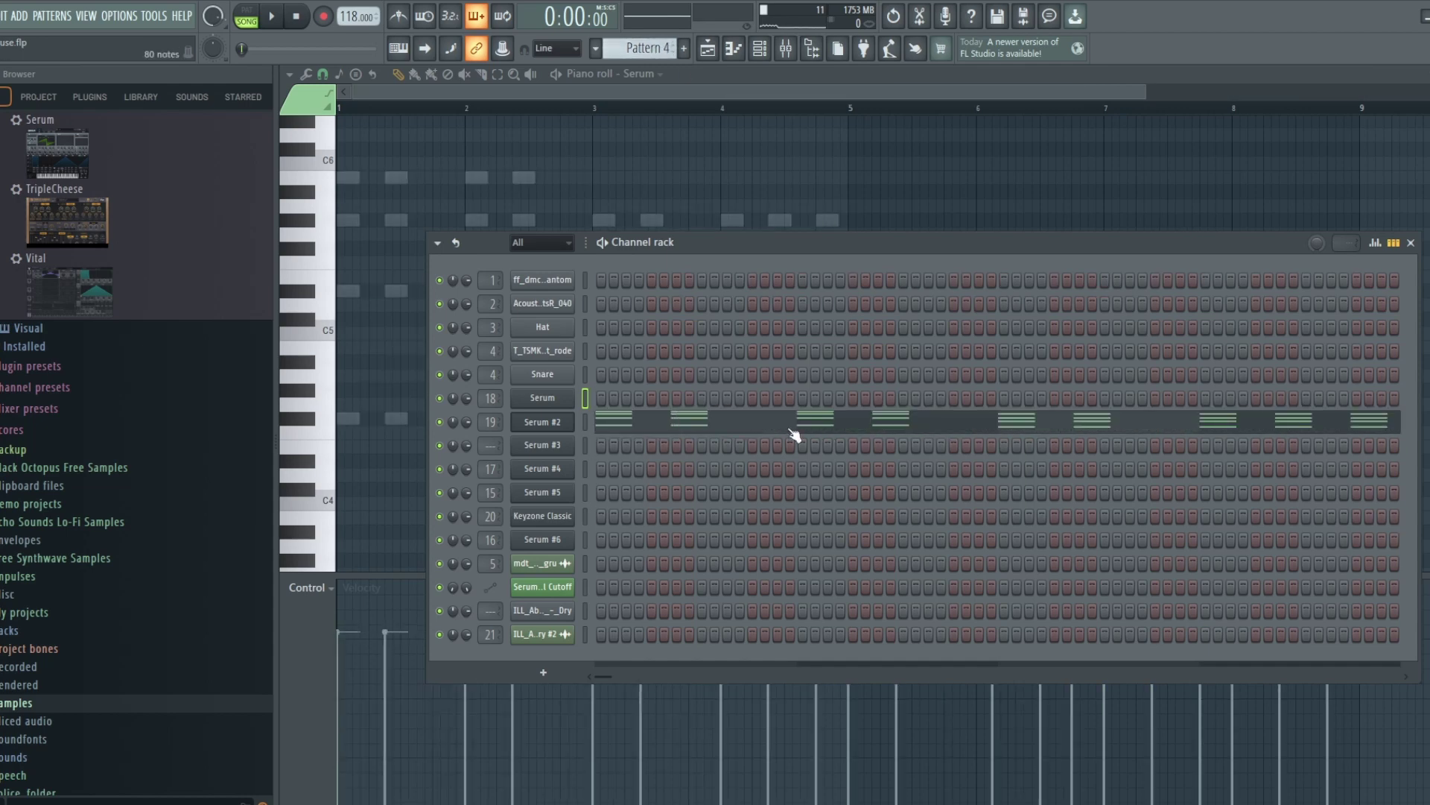
# Open the Serum #2 plucks instrument of Pattern 4 and examine its FX and oscillator settings
pyautogui.press('F5')
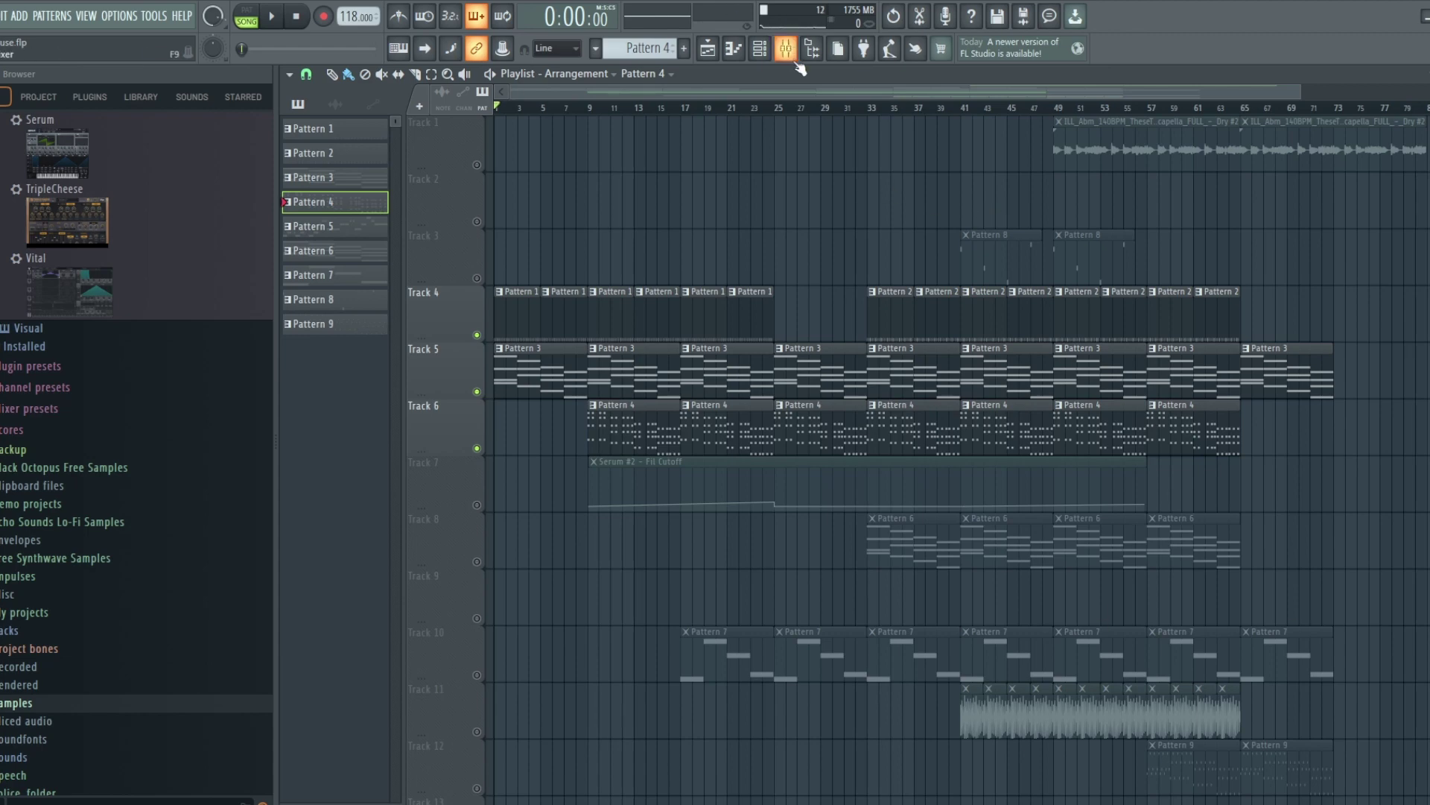
pyautogui.click(764, 49)
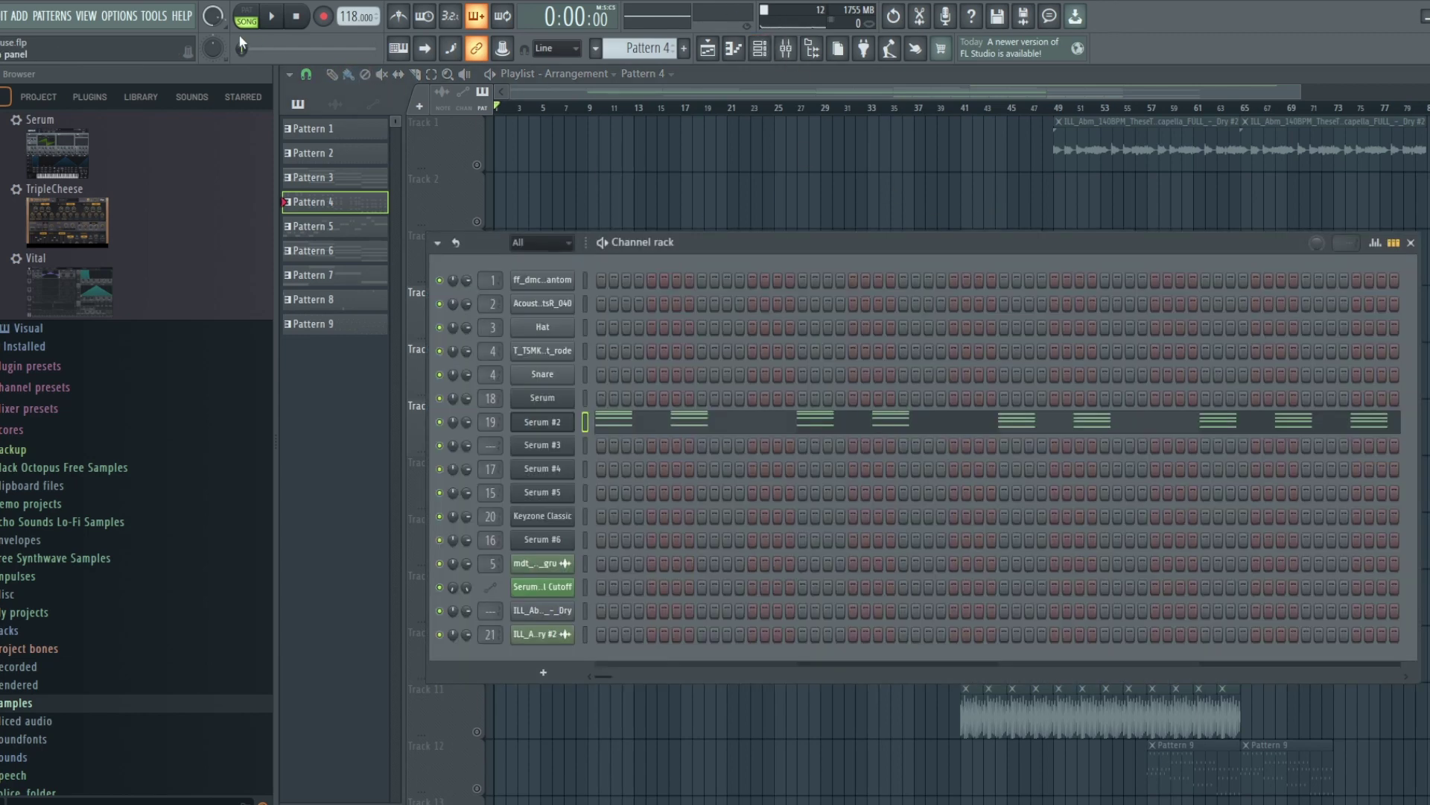
pyautogui.click(542, 422)
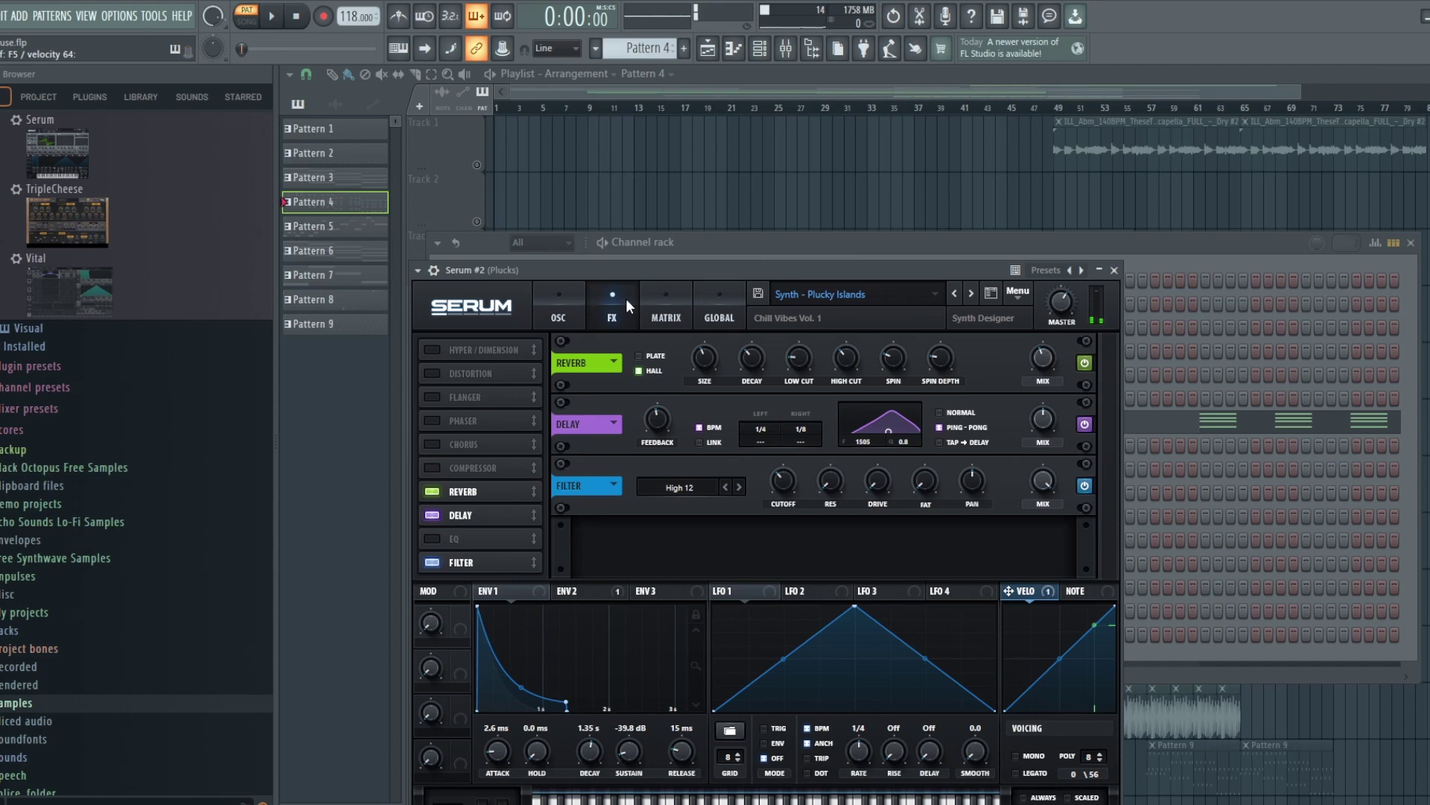
pyautogui.click(562, 302)
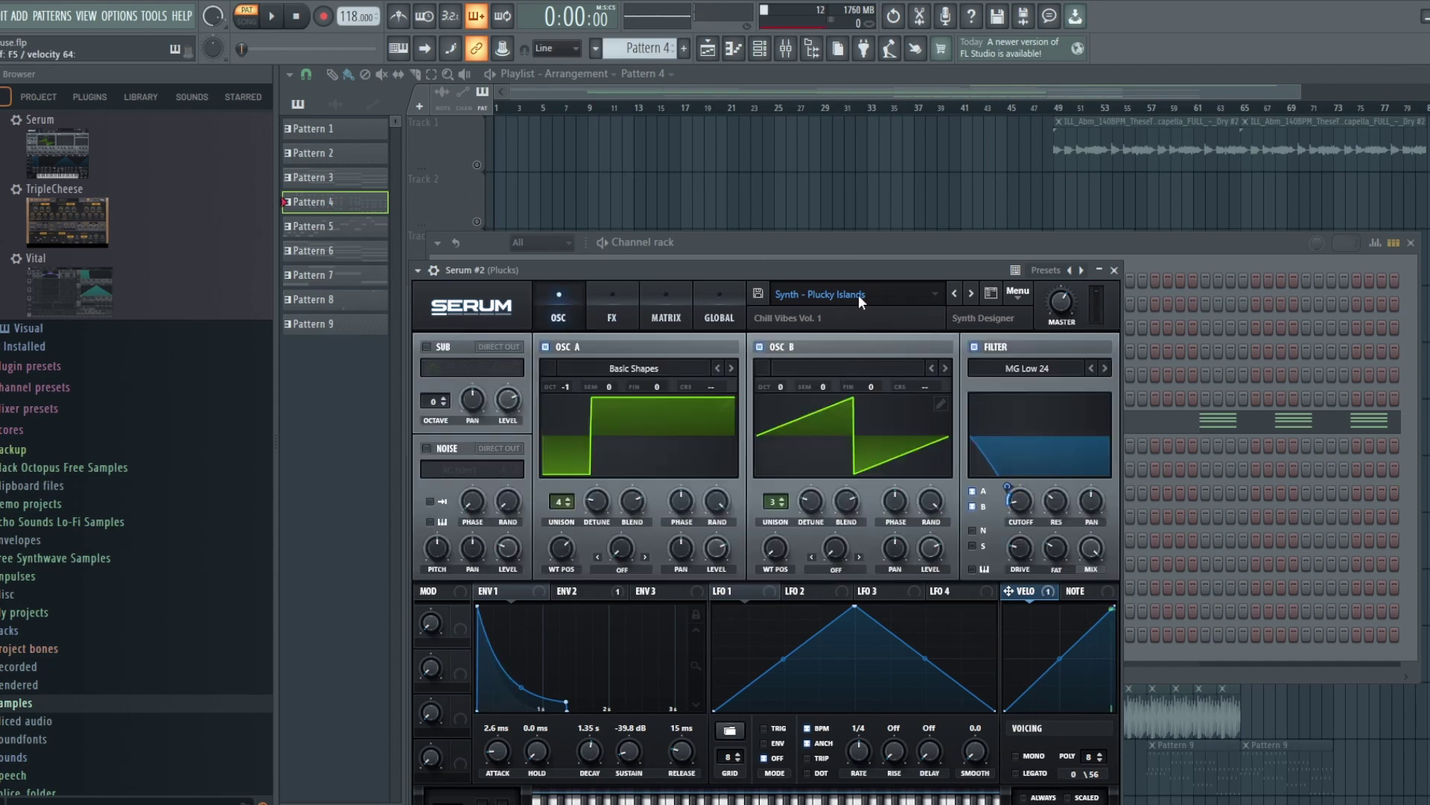
# Return to the playlist and unmute Track 7 with the Serum #2 filter cutoff automation
pyautogui.click(851, 87)
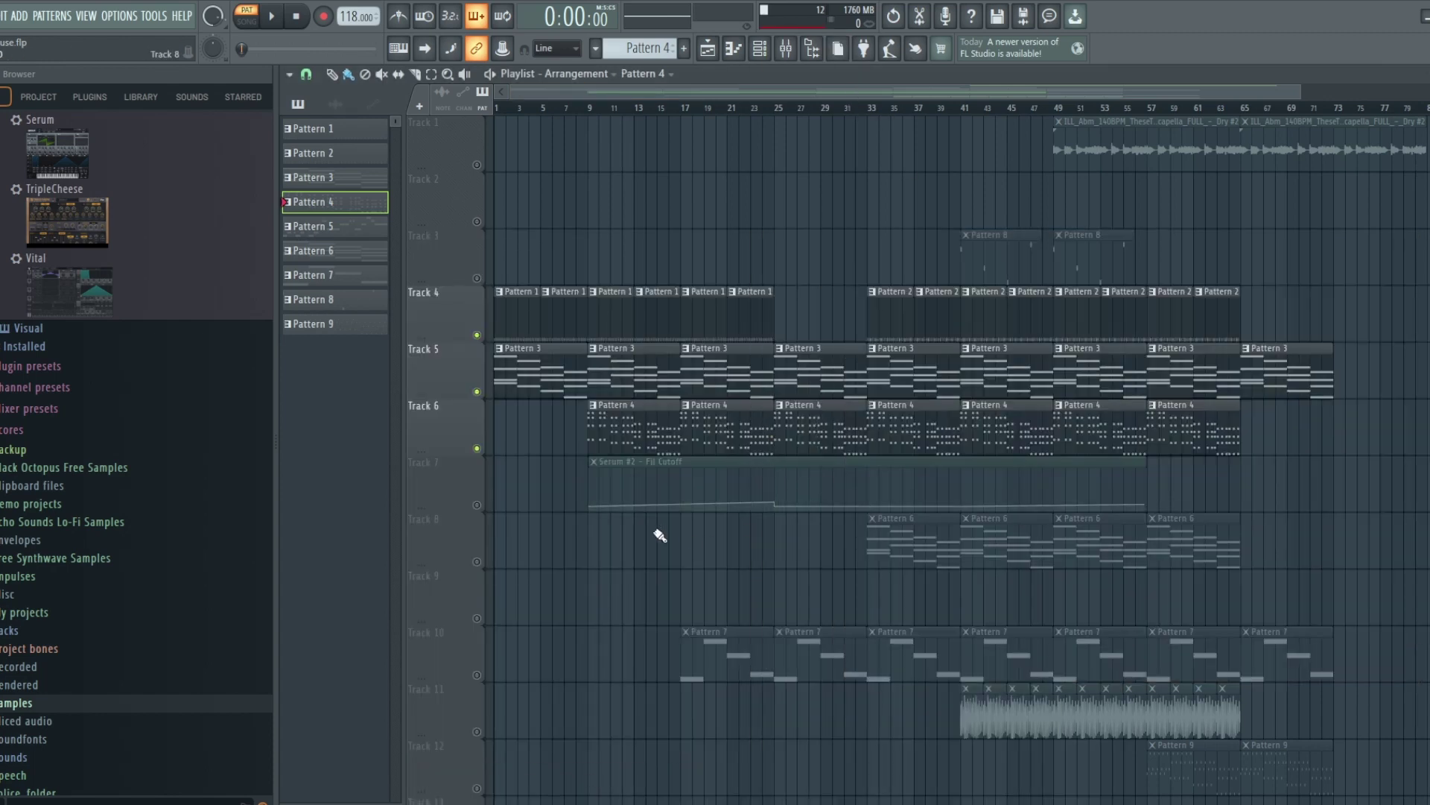
pyautogui.click(477, 505)
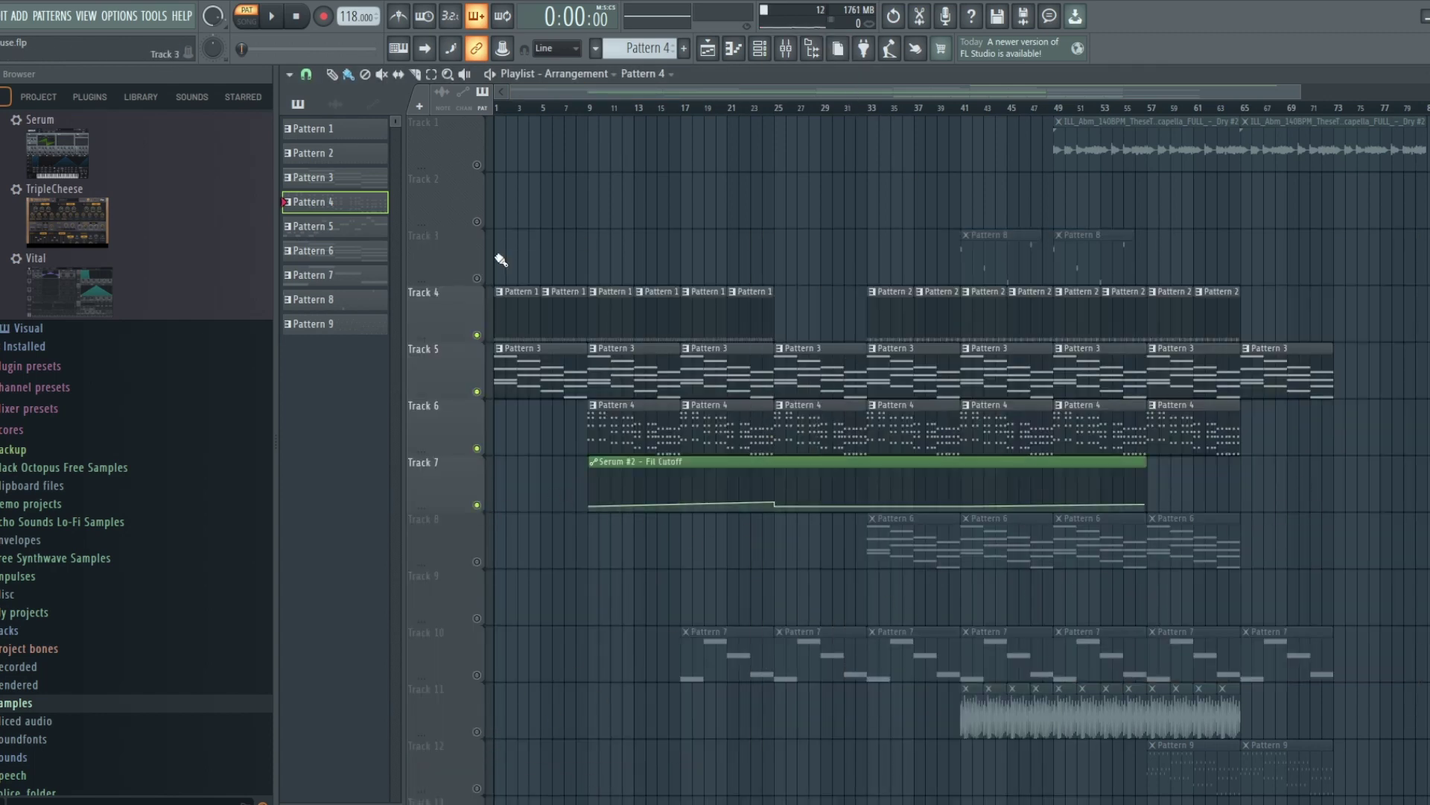
# Reopen the Serum #2 plucks instrument and examine its envelopes 1 and 2, FX rack, oscillators and filter
pyautogui.click(761, 59)
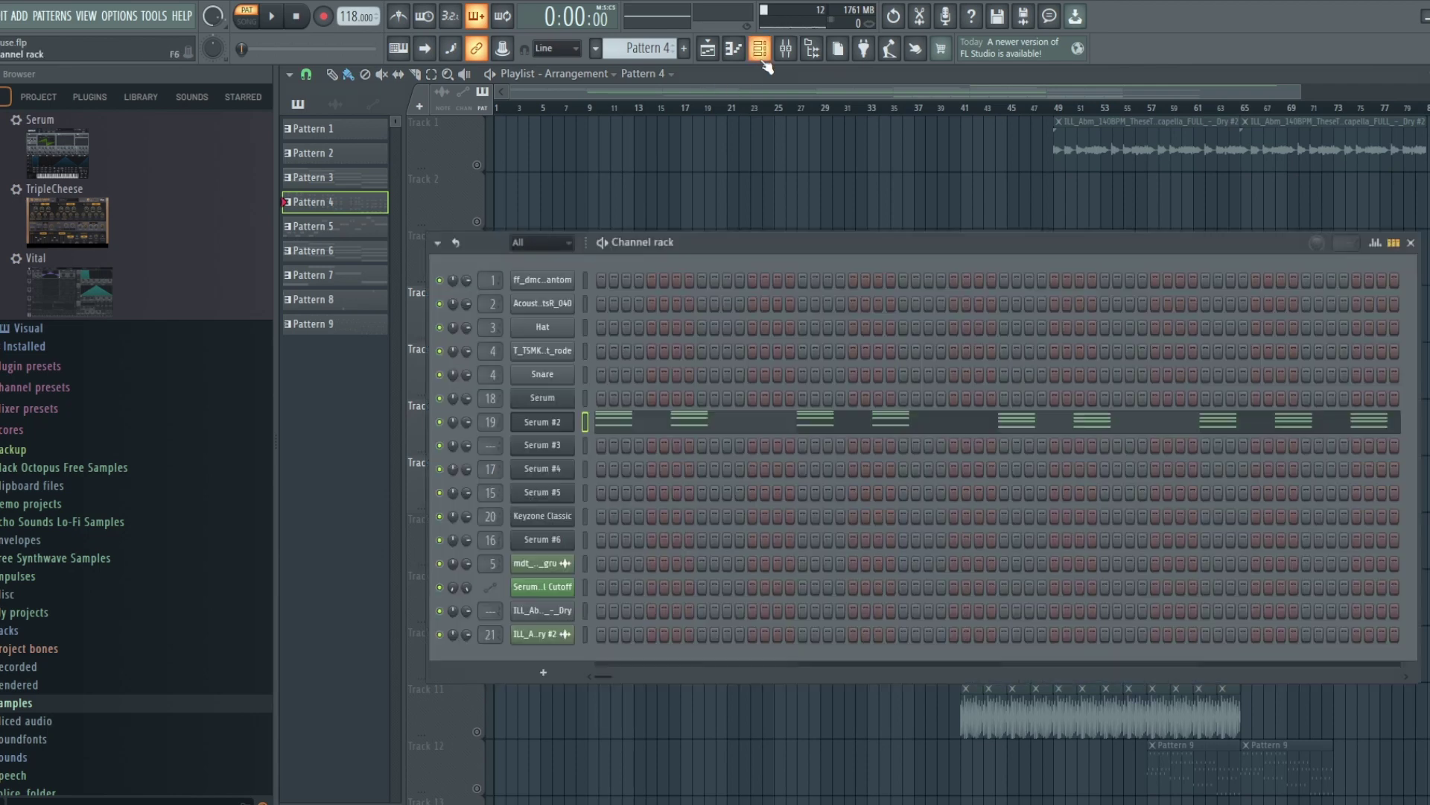
pyautogui.click(561, 425)
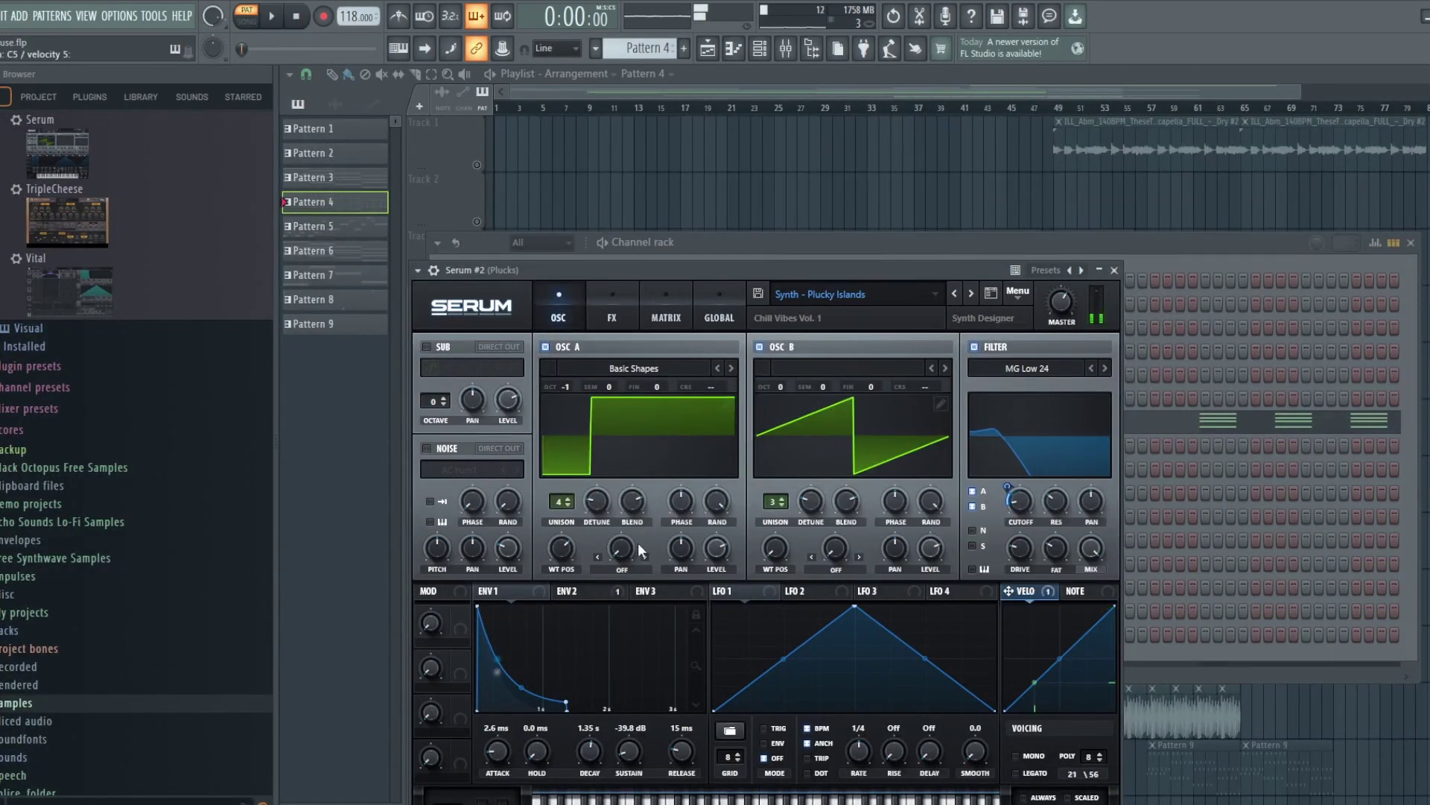
pyautogui.click(595, 591)
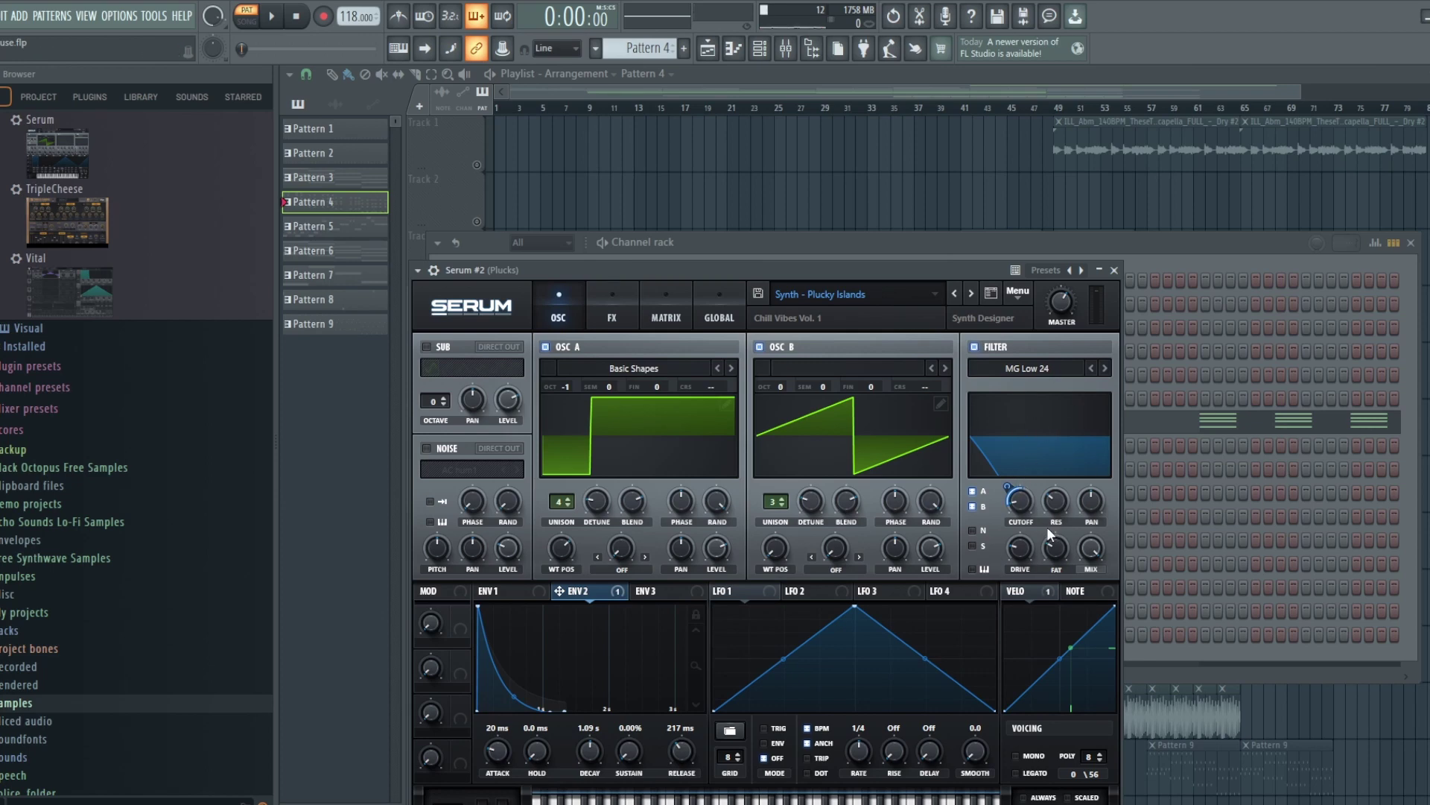
pyautogui.click(604, 322)
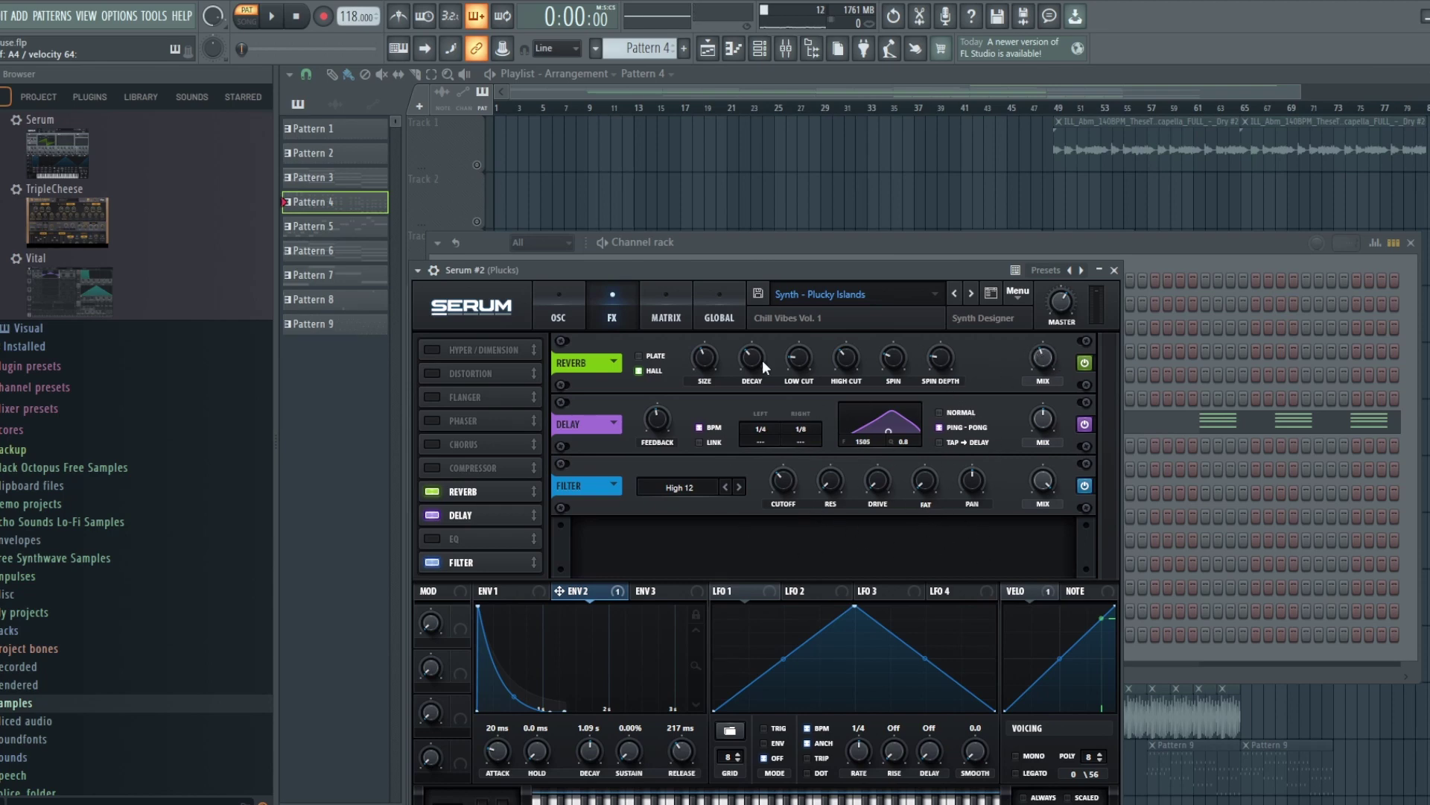
pyautogui.click(558, 313)
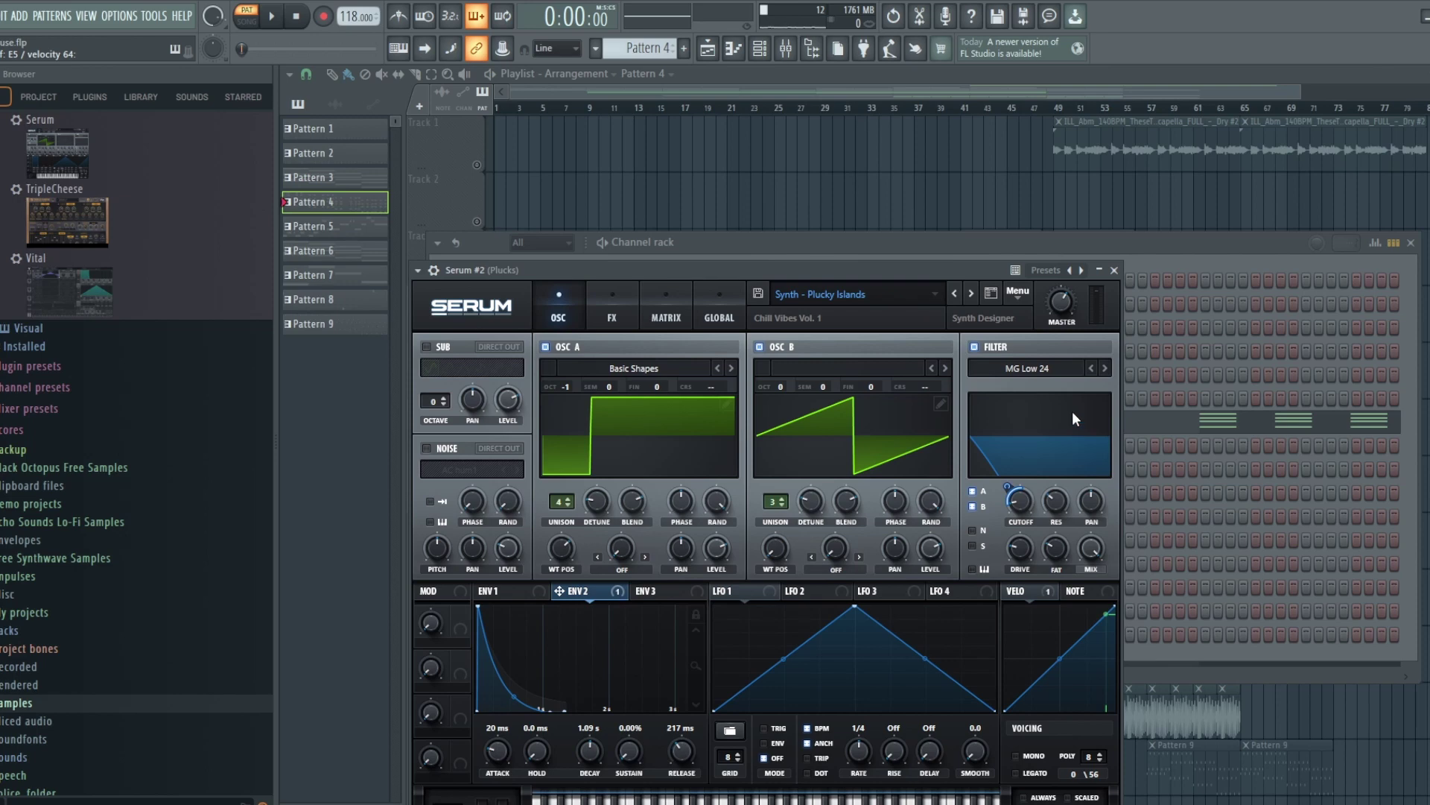
pyautogui.click(514, 601)
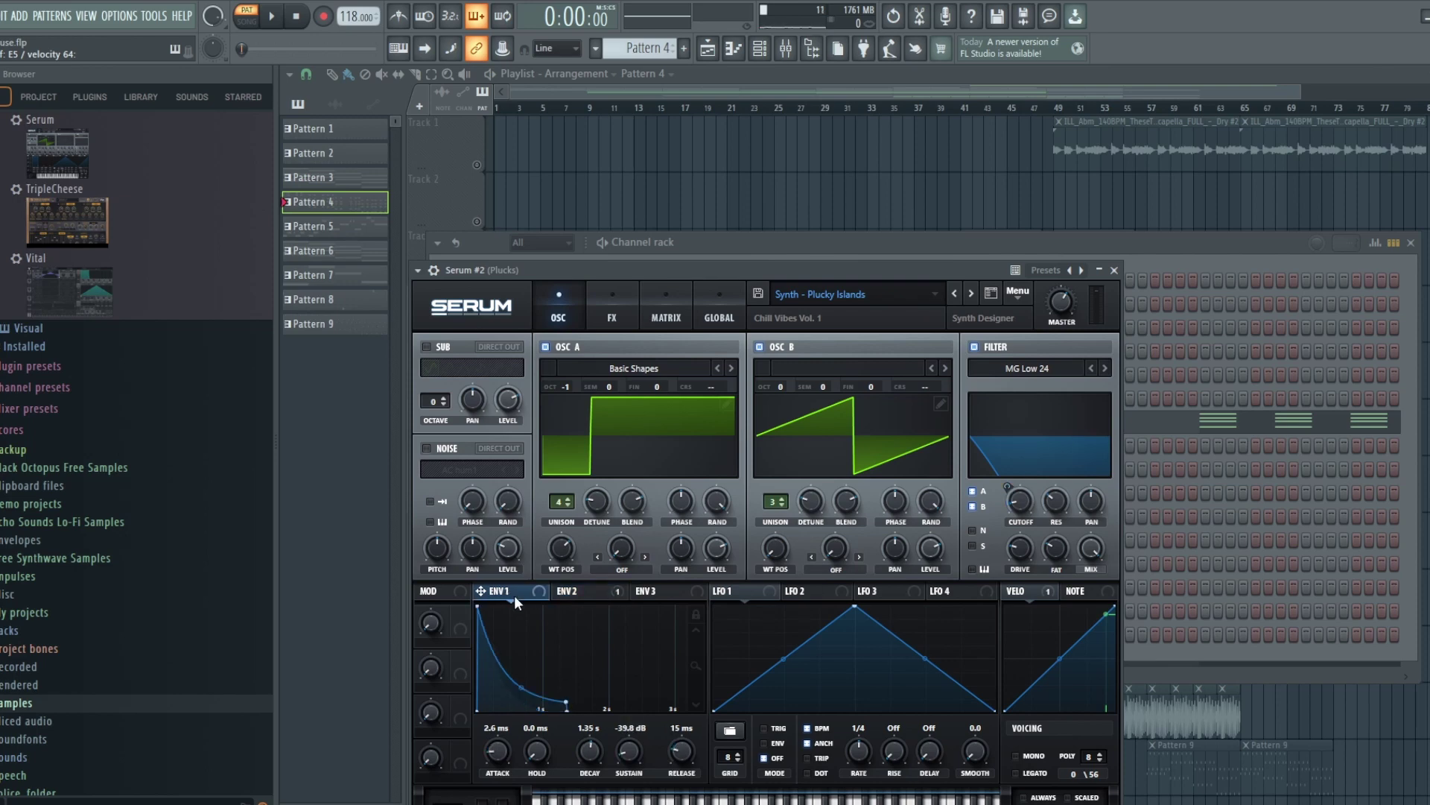
# Inspect the Fruity parametric EQ 2 curve on the Plucks mixer track and bring up the channel rack
pyautogui.click(786, 49)
pyautogui.click(1303, 368)
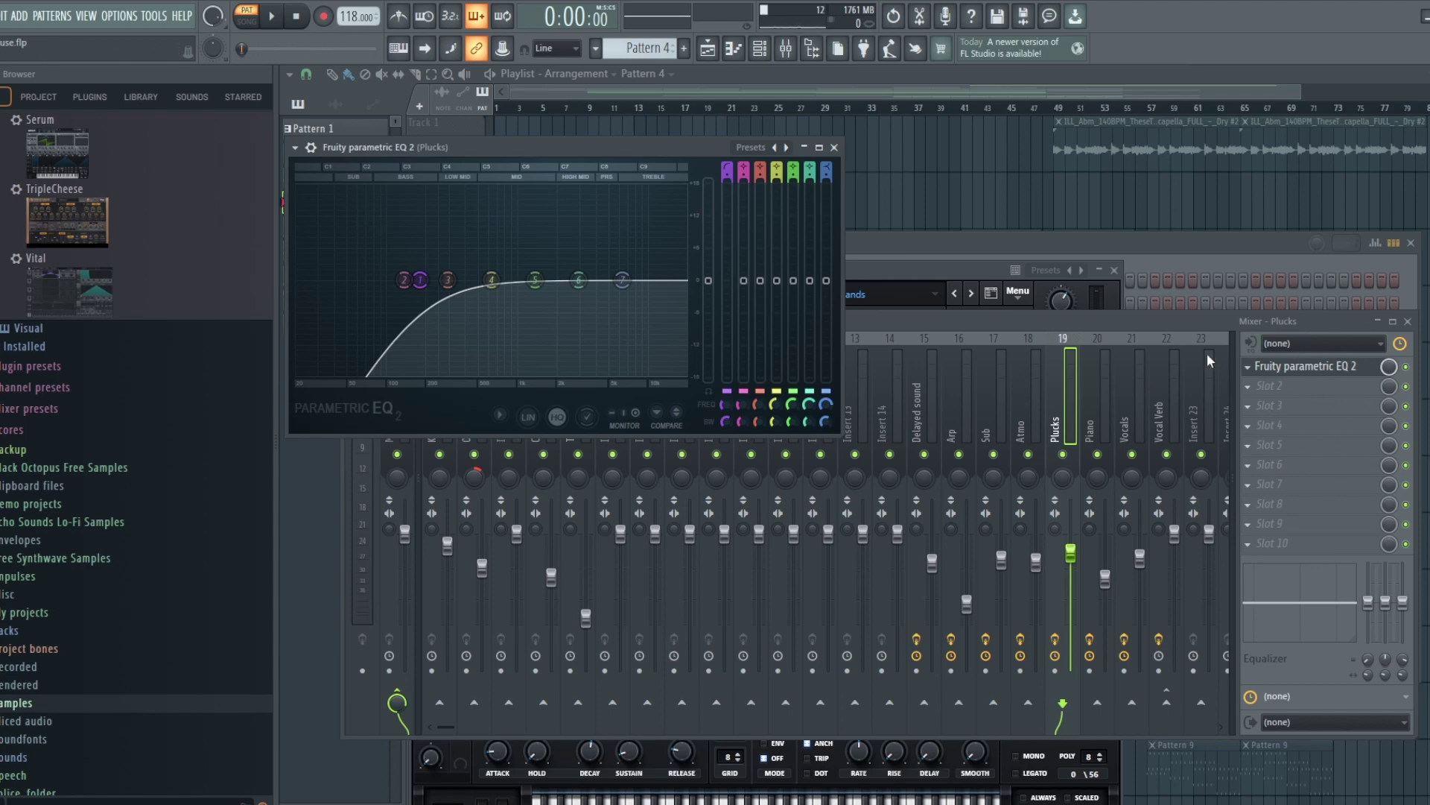
pyautogui.click(760, 49)
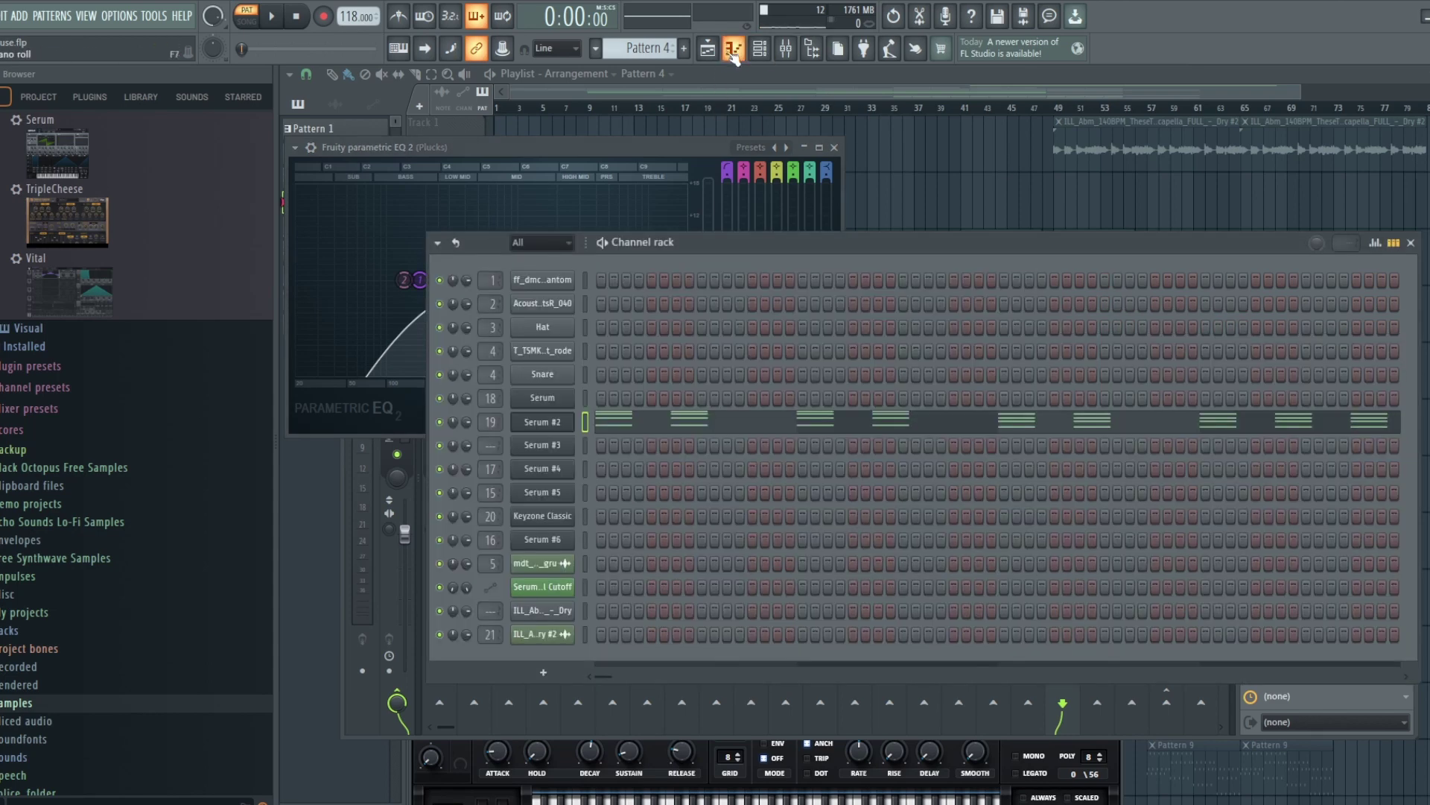
# Play the arrangement in song mode from the start to hear the plucks with the cutoff automation, and stop
pyautogui.click(708, 48)
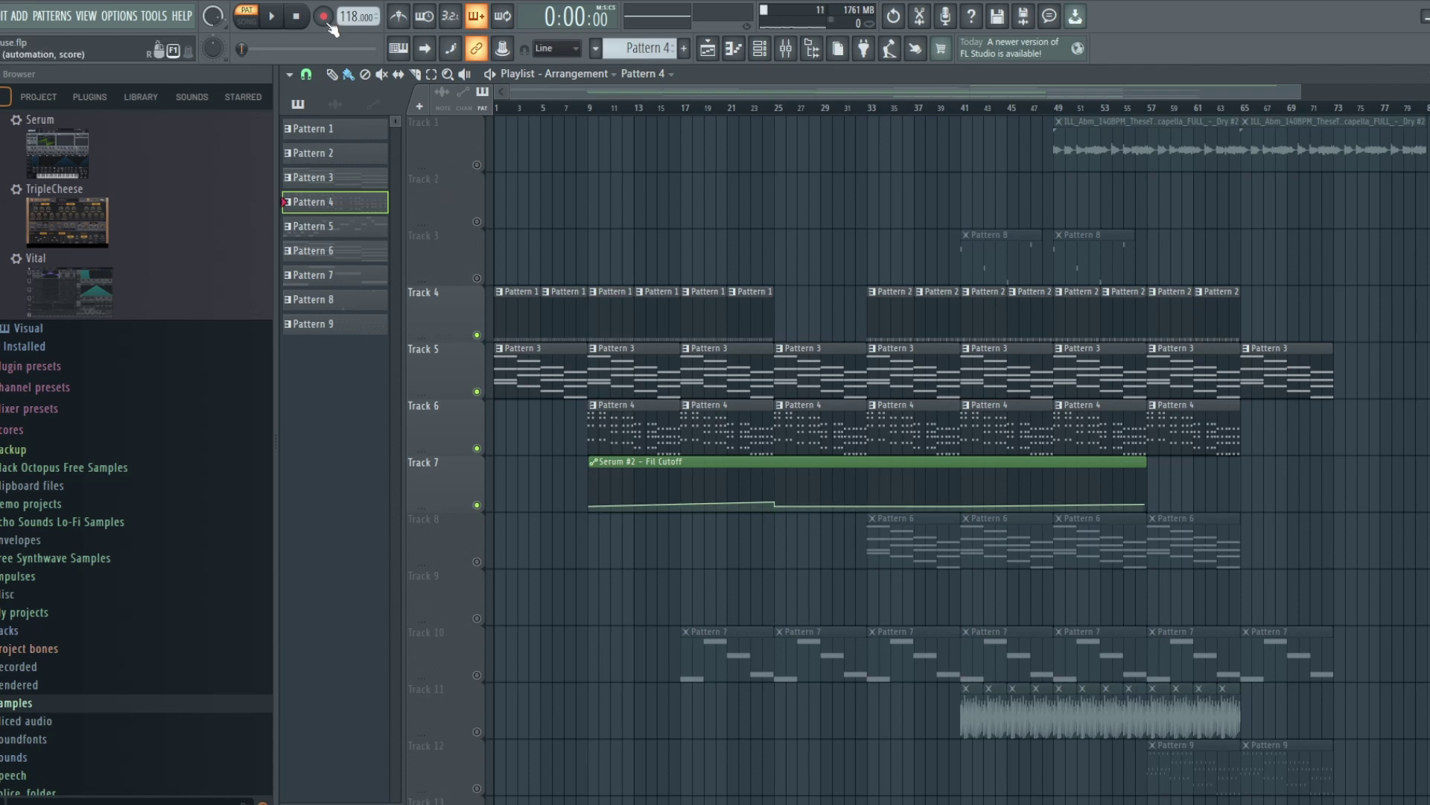
pyautogui.click(247, 20)
pyautogui.click(272, 16)
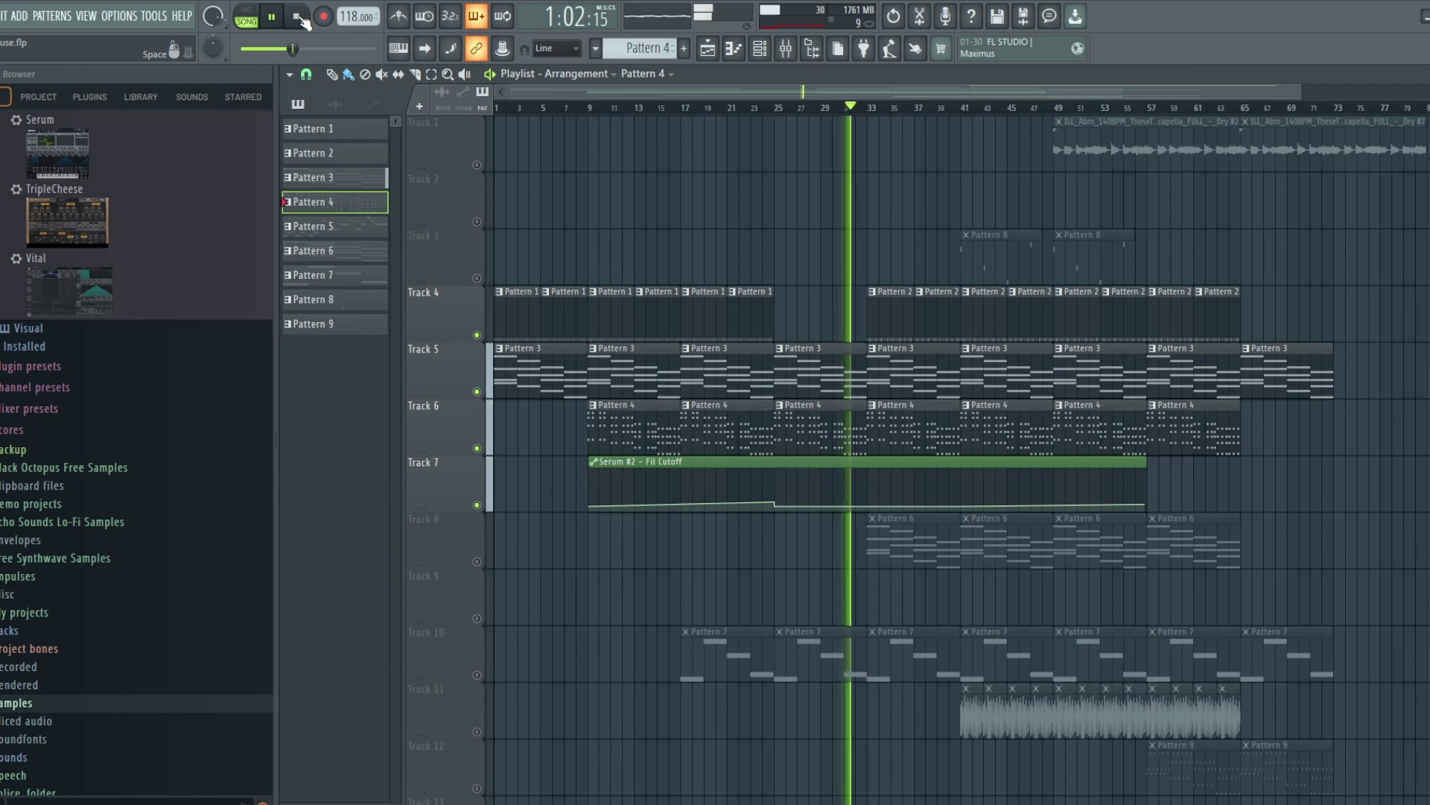
pyautogui.click(298, 17)
# Open Pattern 4's Serum #2 plucks in the piano roll and examine the chord notes across all eight bars
pyautogui.doubleClick(654, 443)
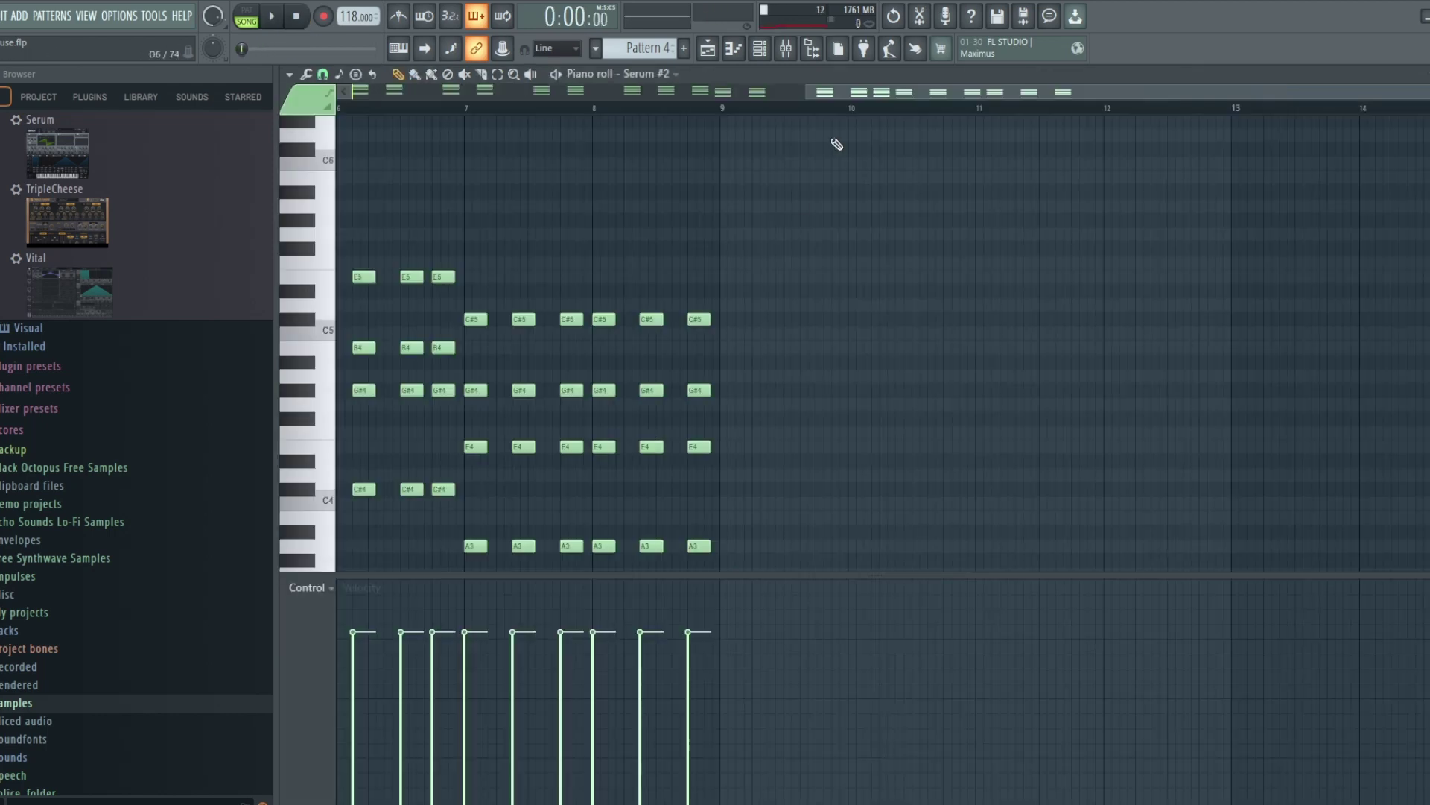
pyautogui.moveTo(993, 93); pyautogui.dragTo(388, 97)
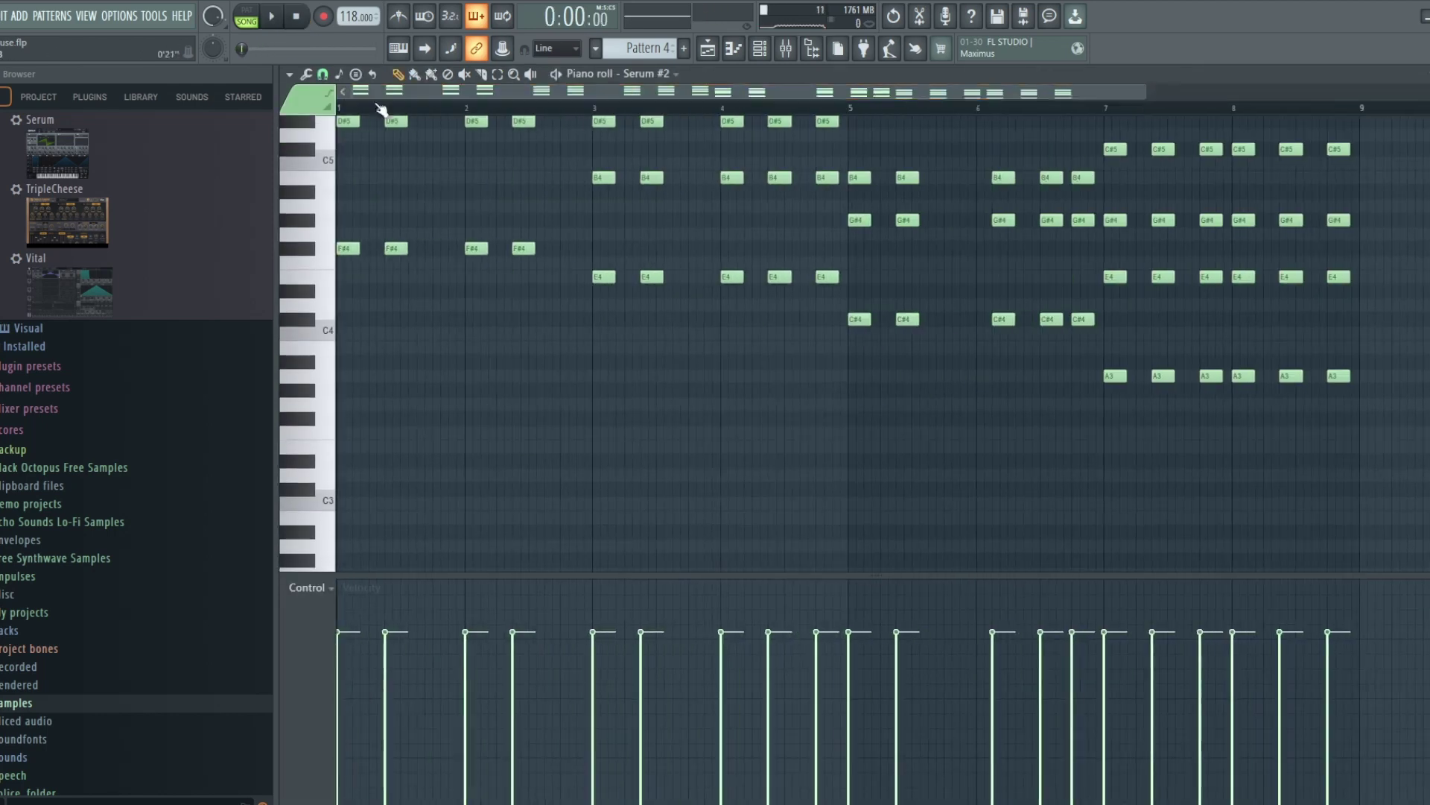
pyautogui.scroll(-4, 888, 411)
pyautogui.scroll(10, 888, 411)
pyautogui.scroll(-2, 888, 411)
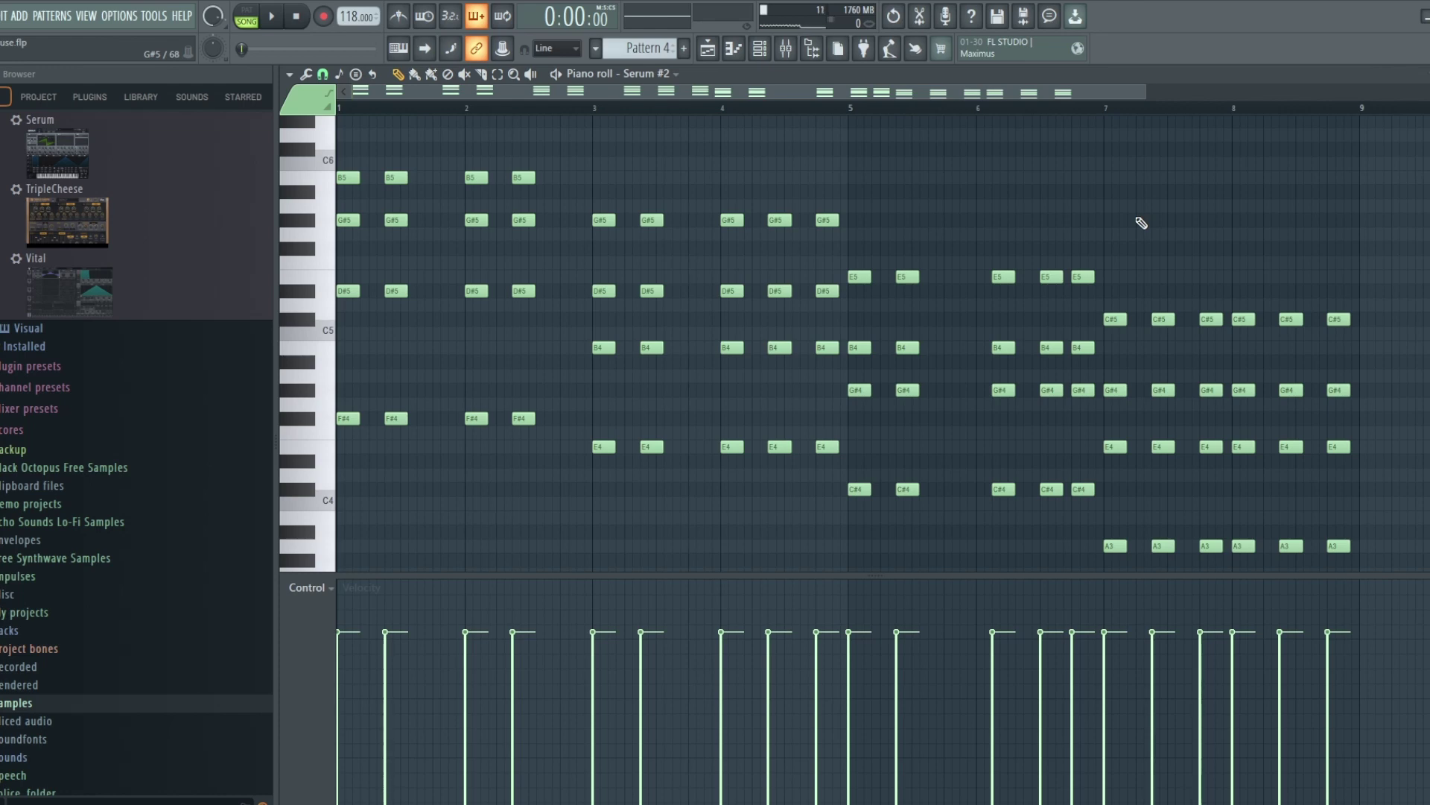
pyautogui.scroll(8, 887, 279)
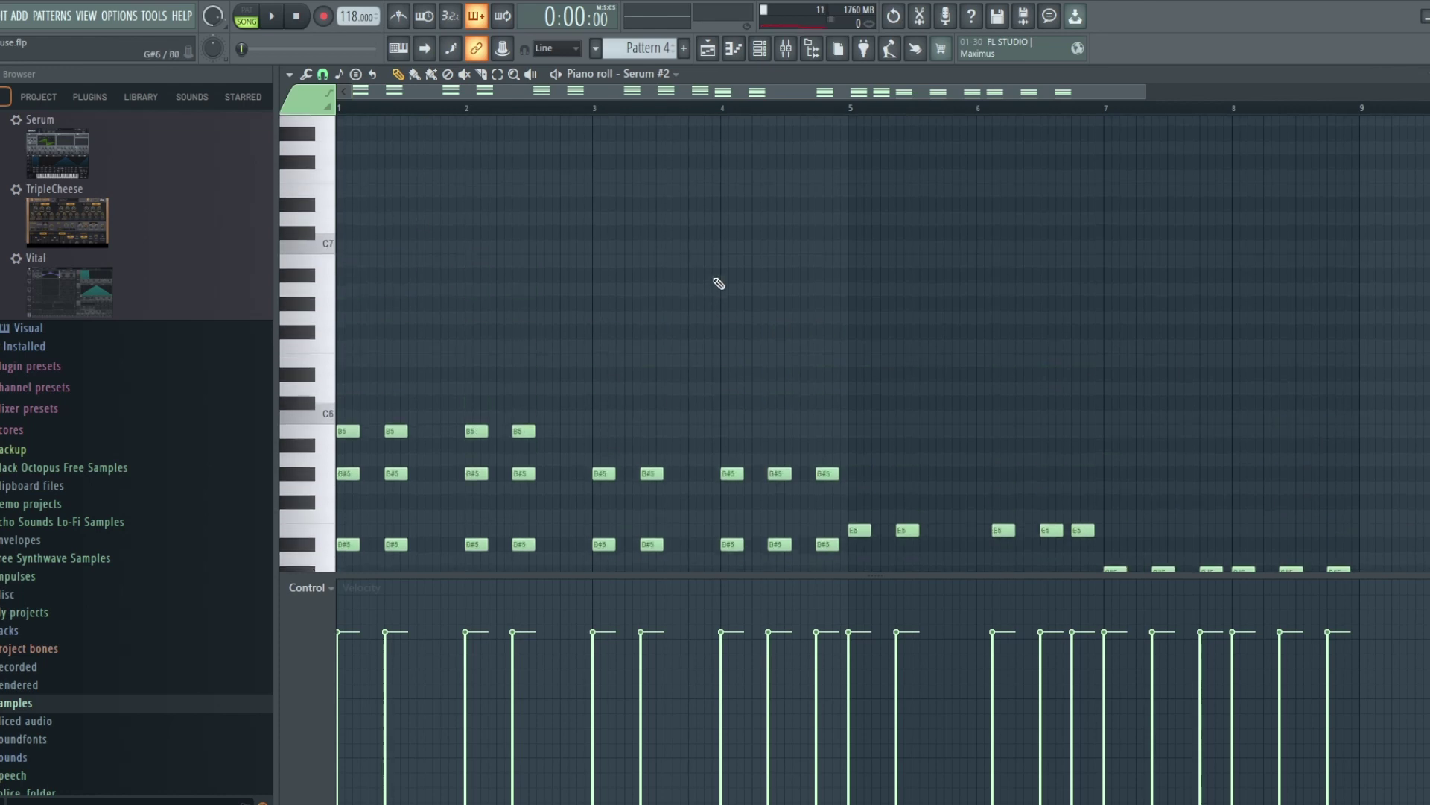
pyautogui.scroll(-8, 1051, 276)
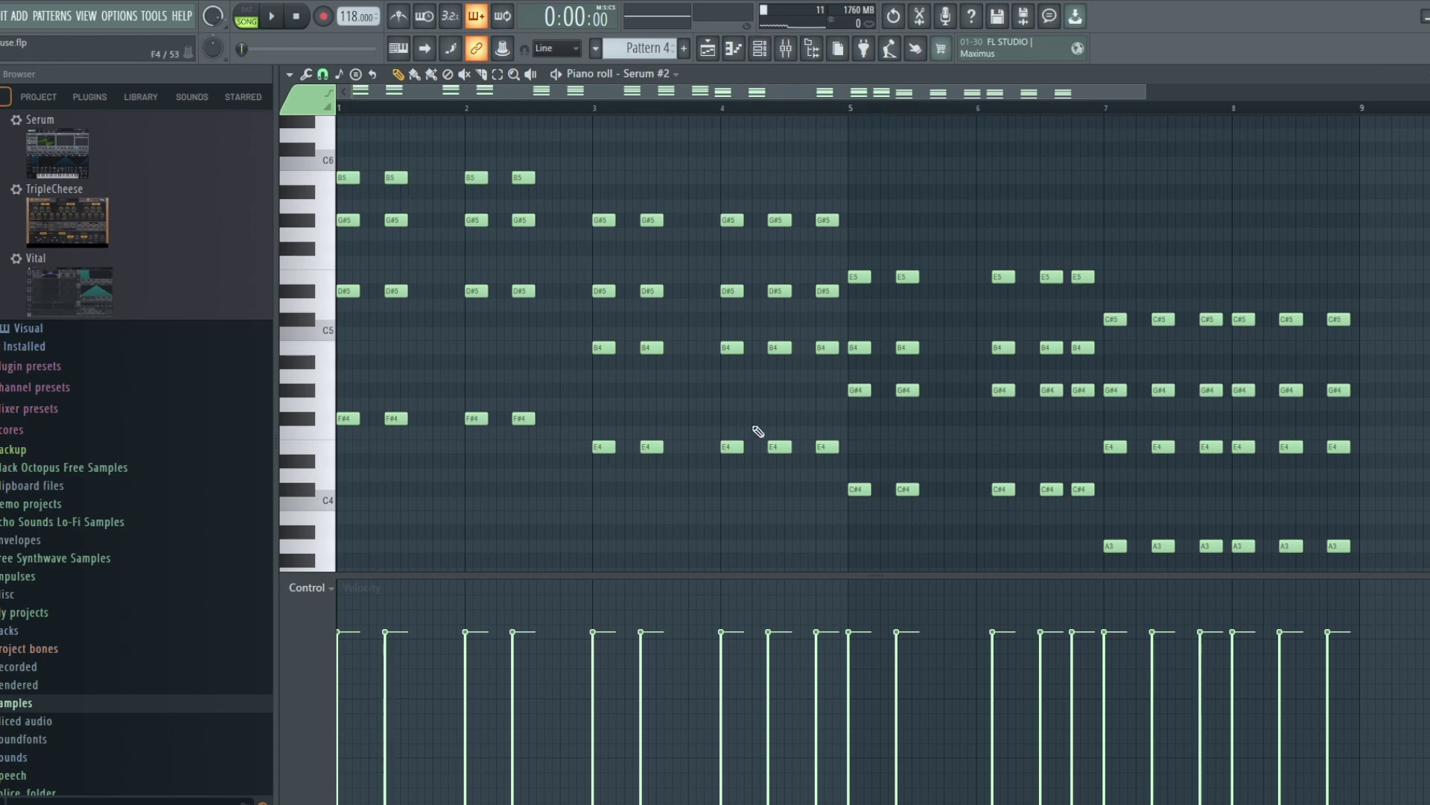
pyautogui.scroll(2, 1105, 321)
pyautogui.scroll(-2, 1105, 320)
pyautogui.scroll(-1, 1192, 182)
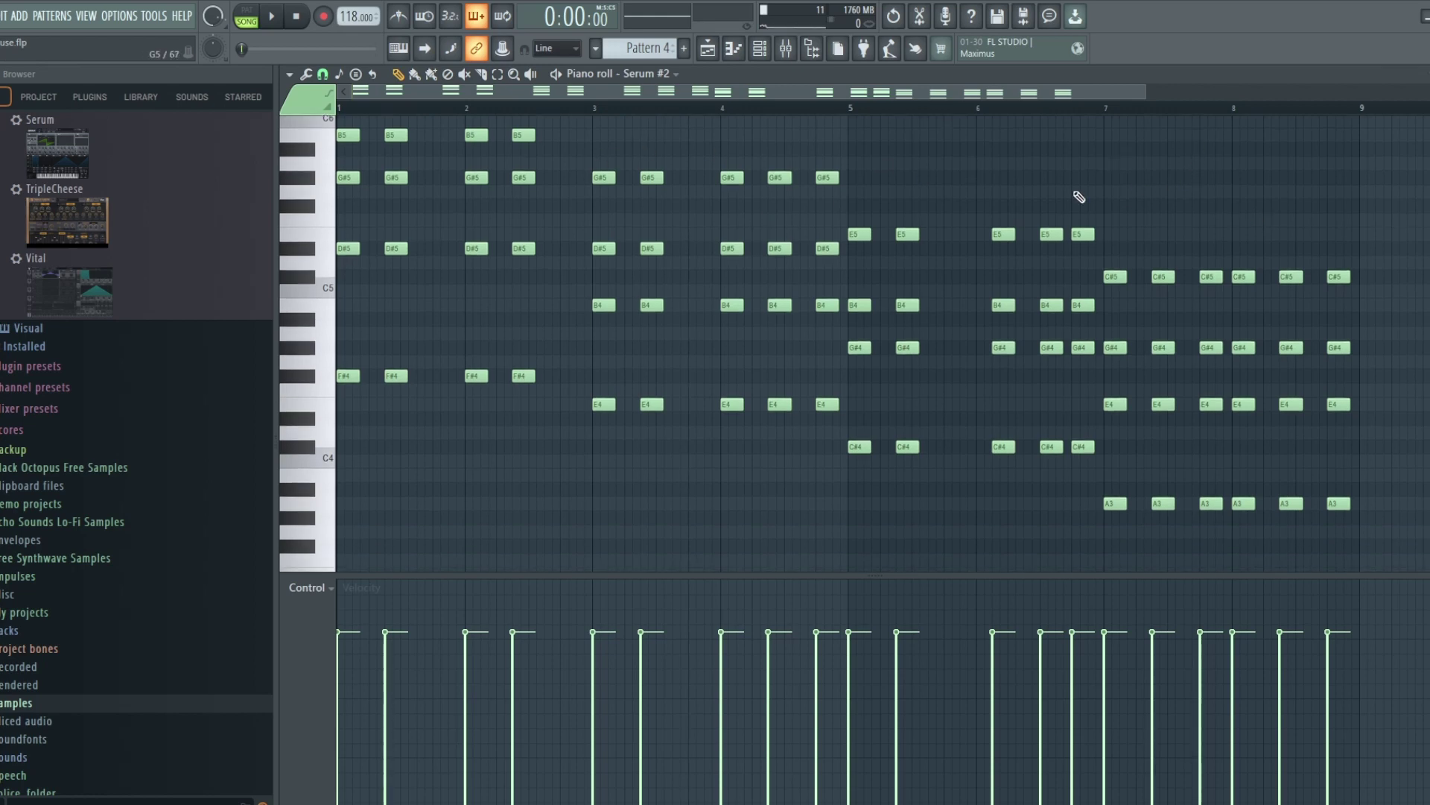
# Play Pattern 4 on its own in pattern mode and stop it
pyautogui.click(246, 11)
pyautogui.click(272, 16)
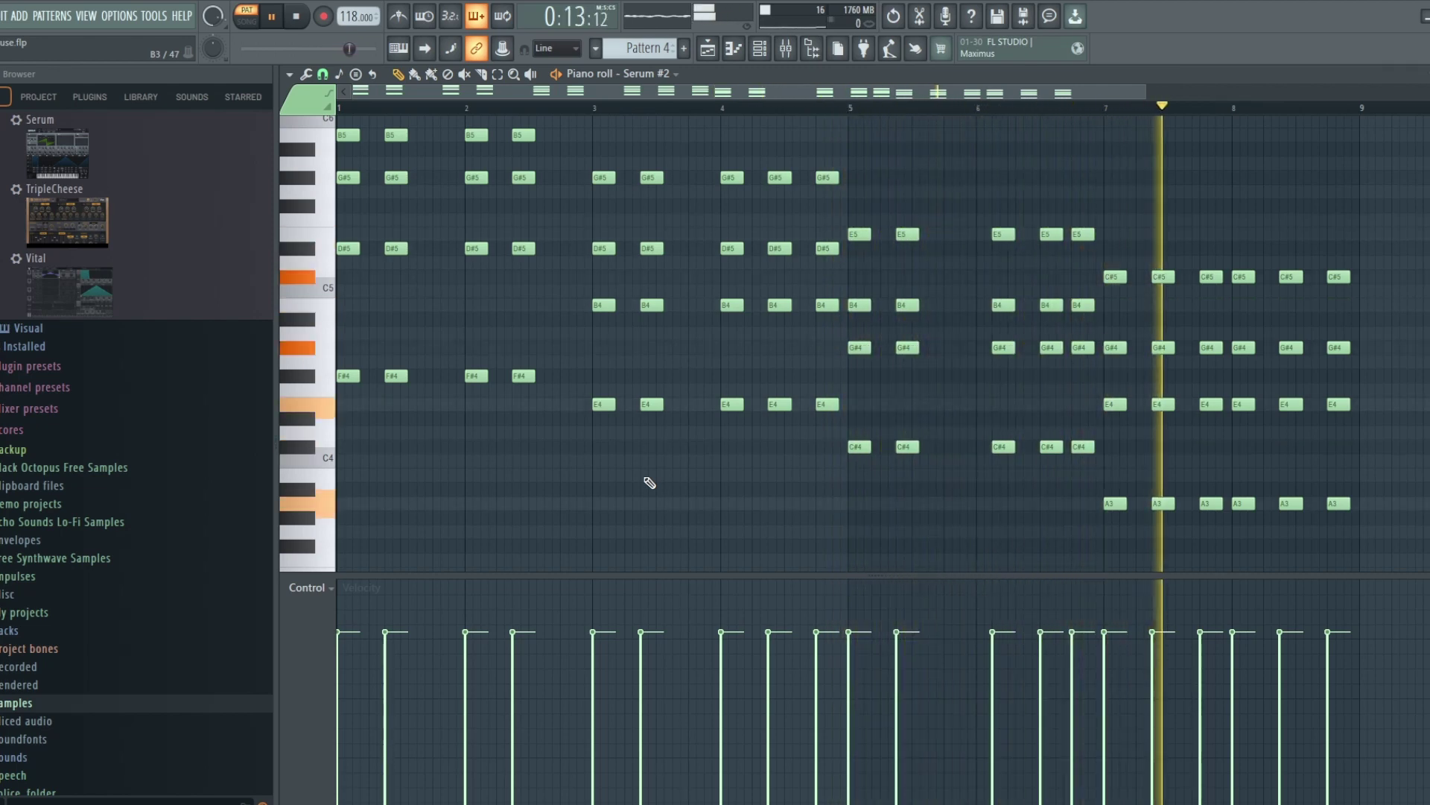
pyautogui.click(296, 15)
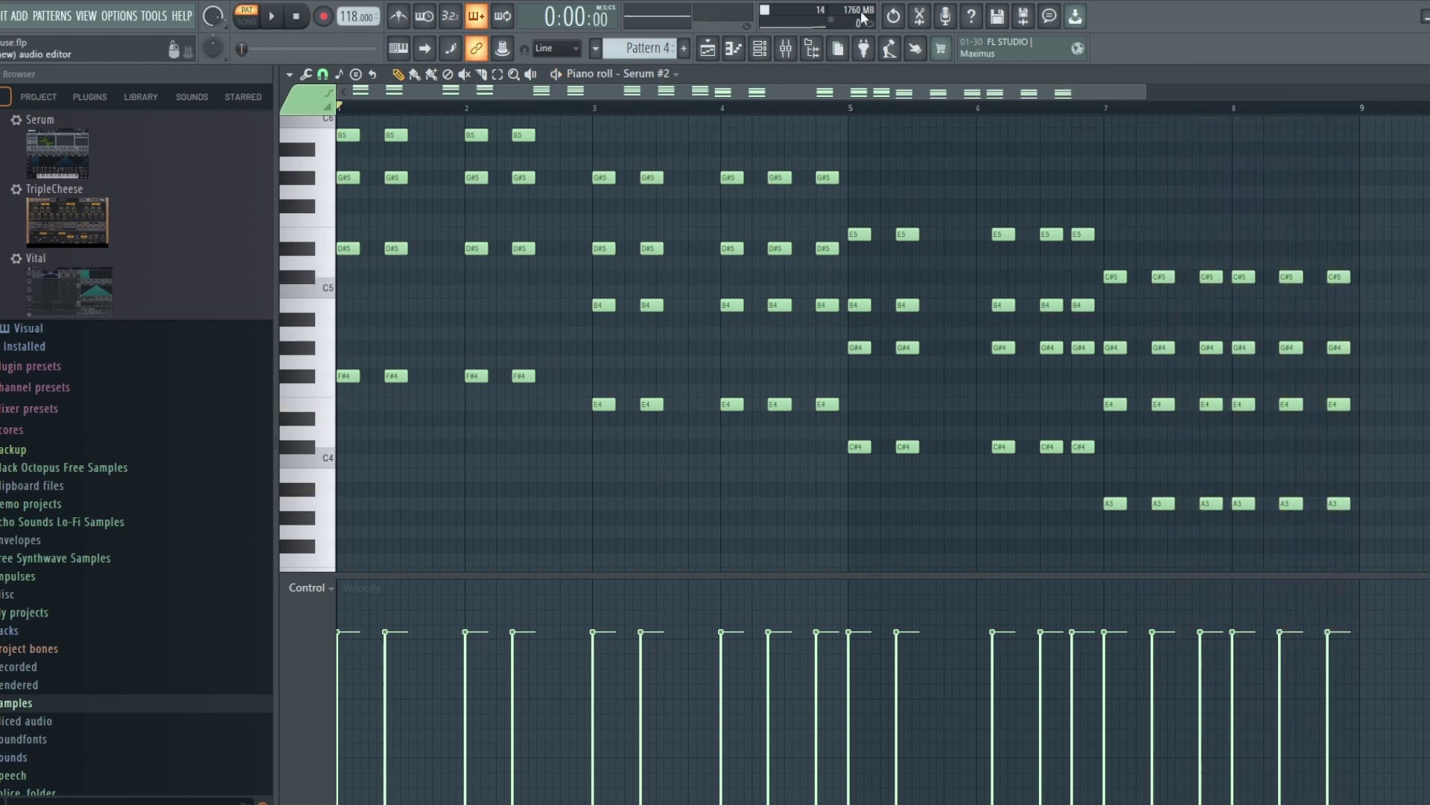
# Return to the playlist and unmute Track 10 with the Pattern 7 clips
pyautogui.click(763, 51)
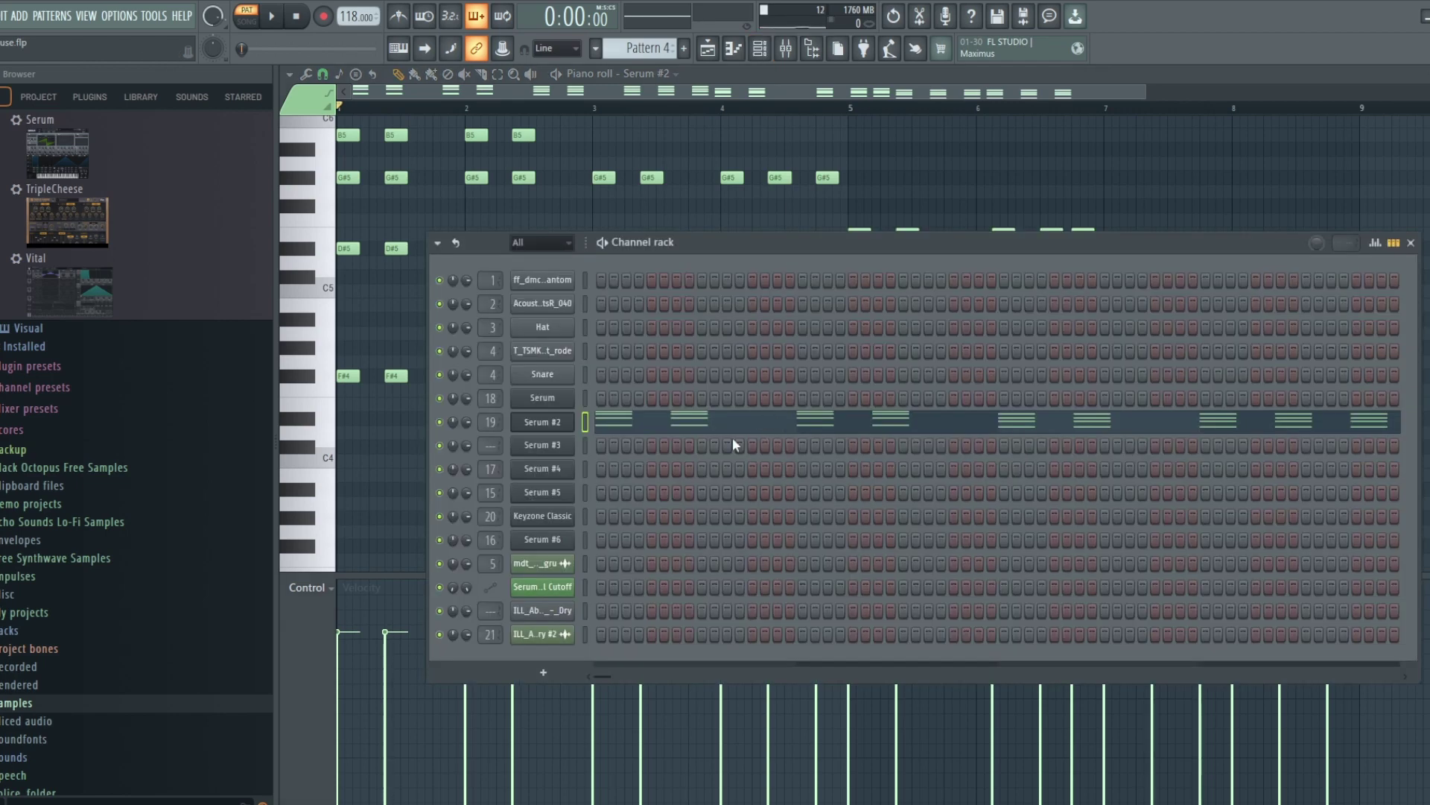
pyautogui.click(708, 48)
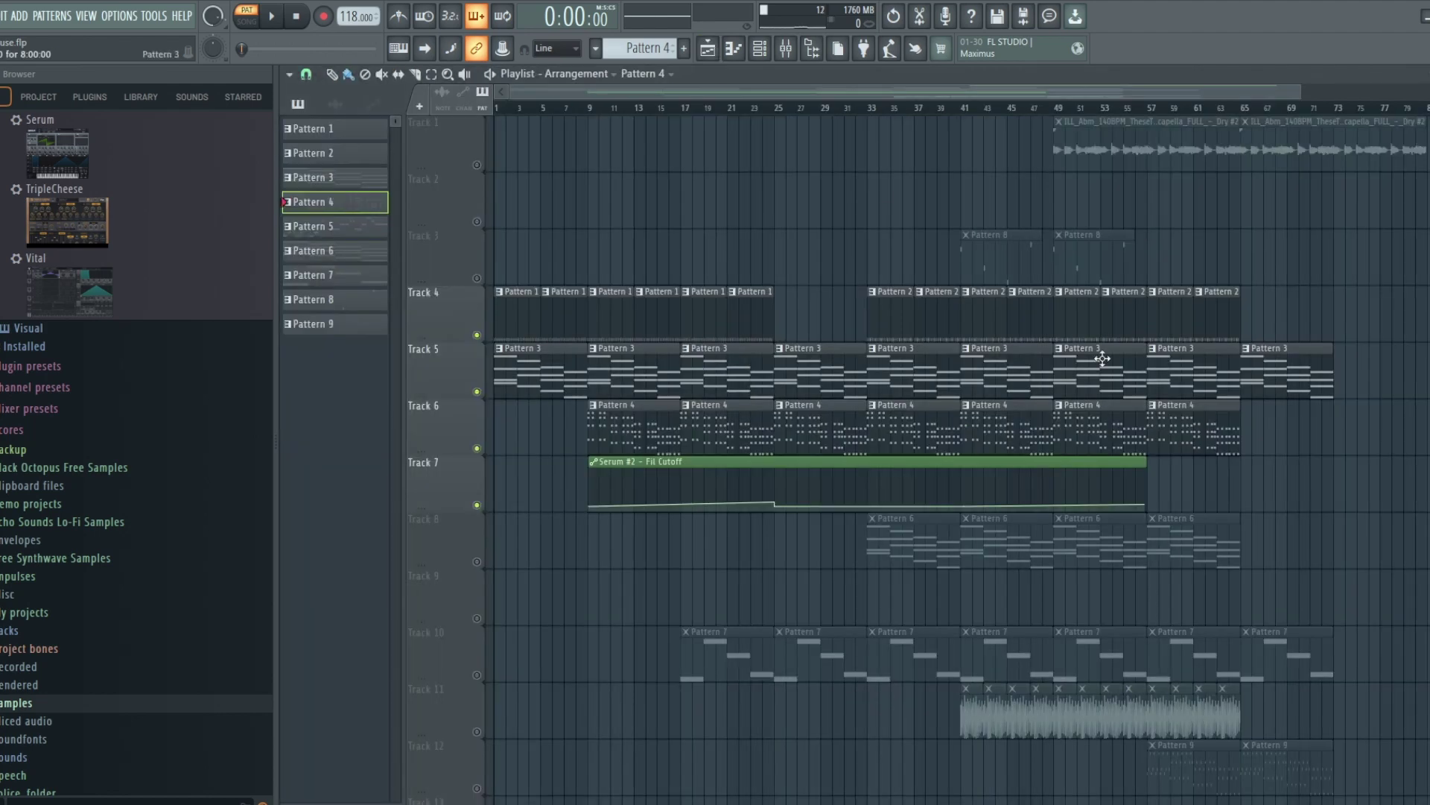
pyautogui.click(478, 675)
pyautogui.scroll(-3, 1271, 549)
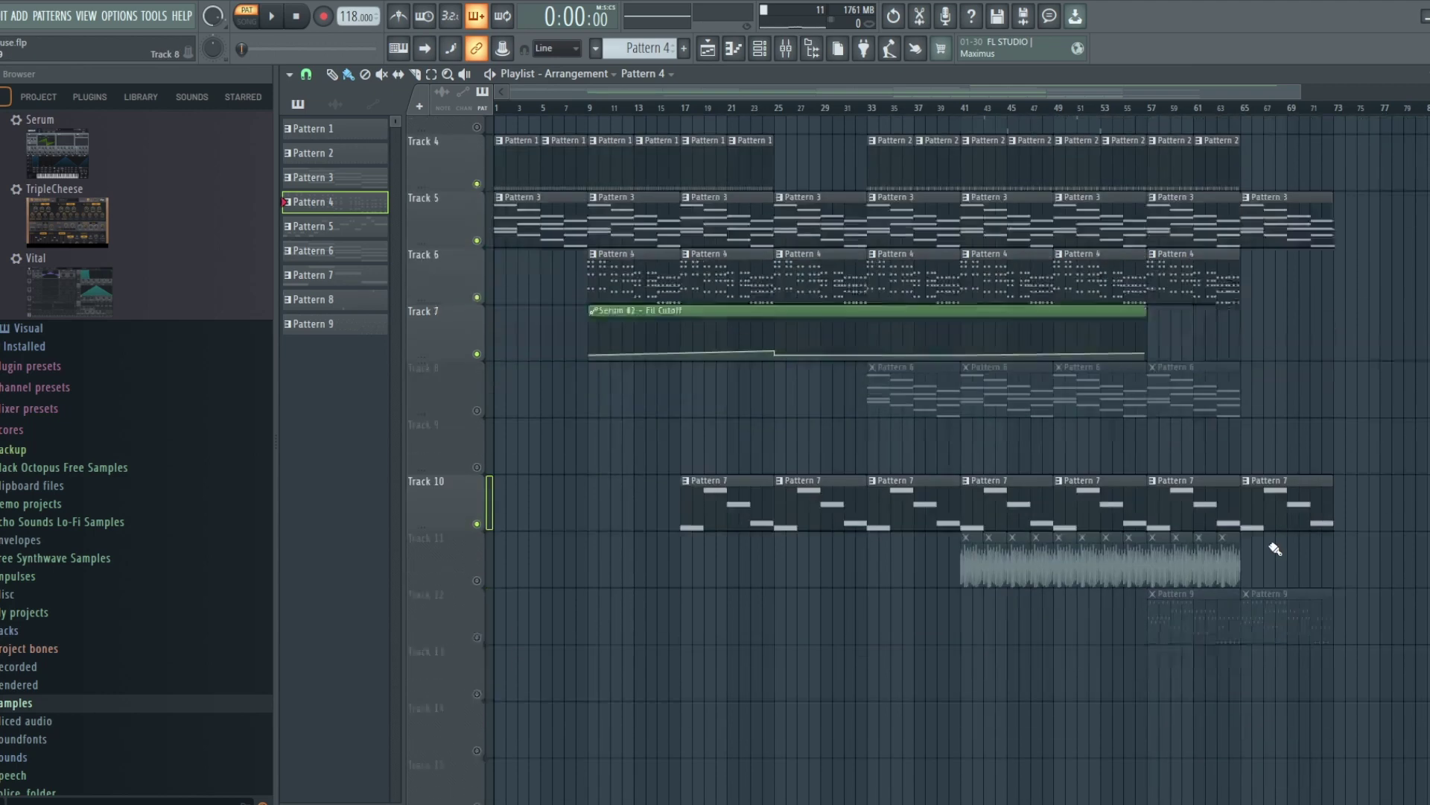
pyautogui.scroll(2, 1277, 549)
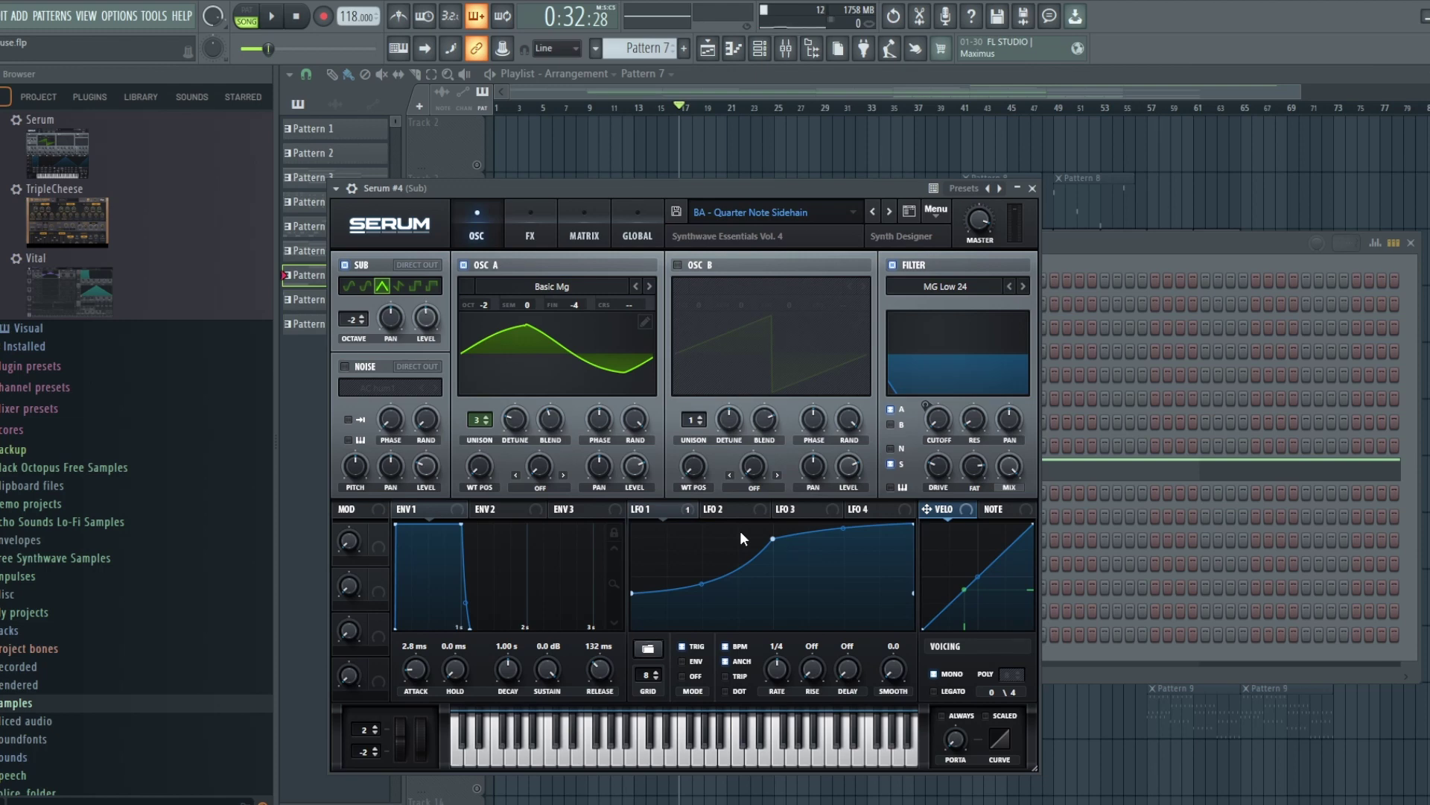
# Play Pattern 7's sub bass on its own, then examine the FX and oscillator settings of Serum #4
pyautogui.click(247, 10)
pyautogui.click(271, 17)
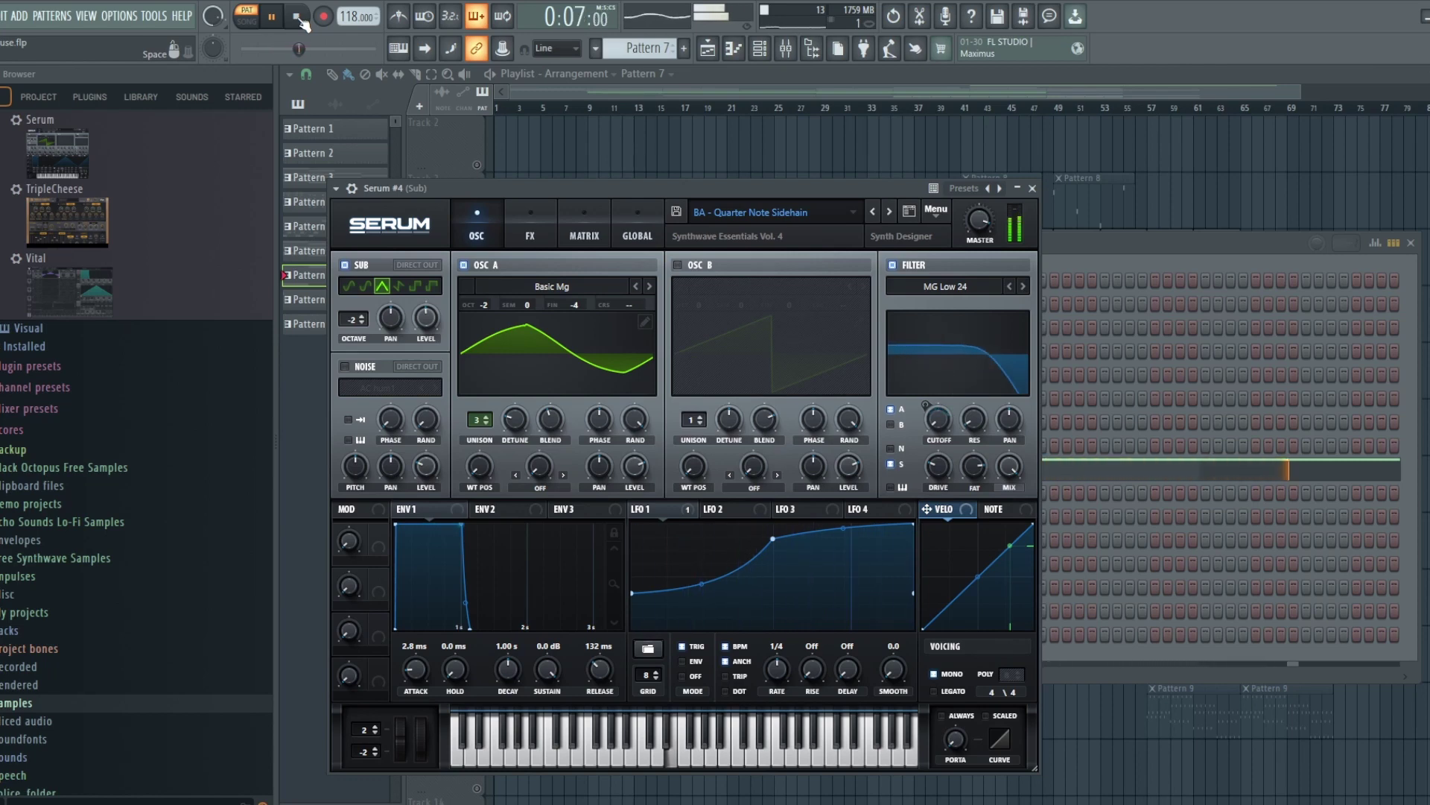
pyautogui.click(297, 17)
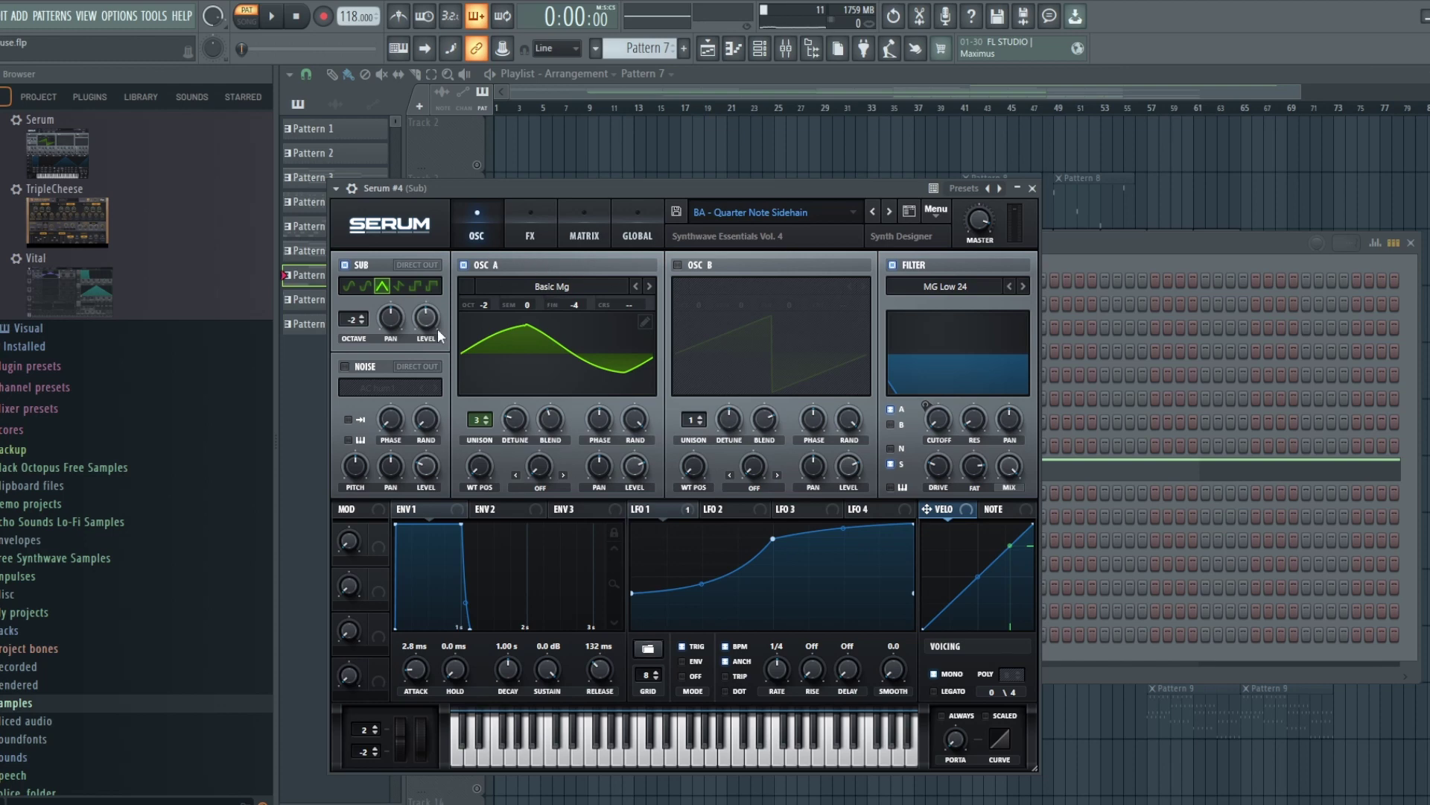
pyautogui.click(537, 214)
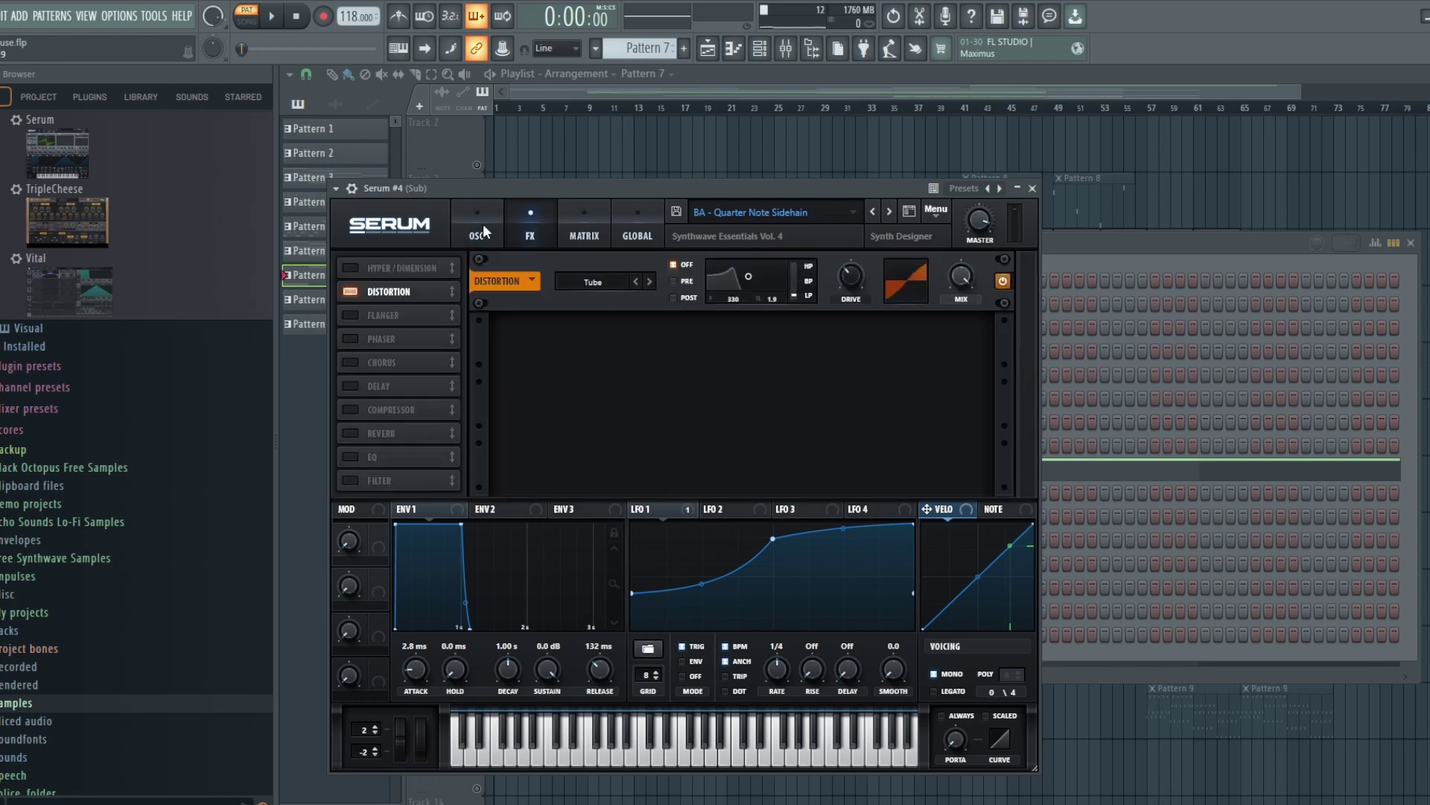
pyautogui.click(482, 223)
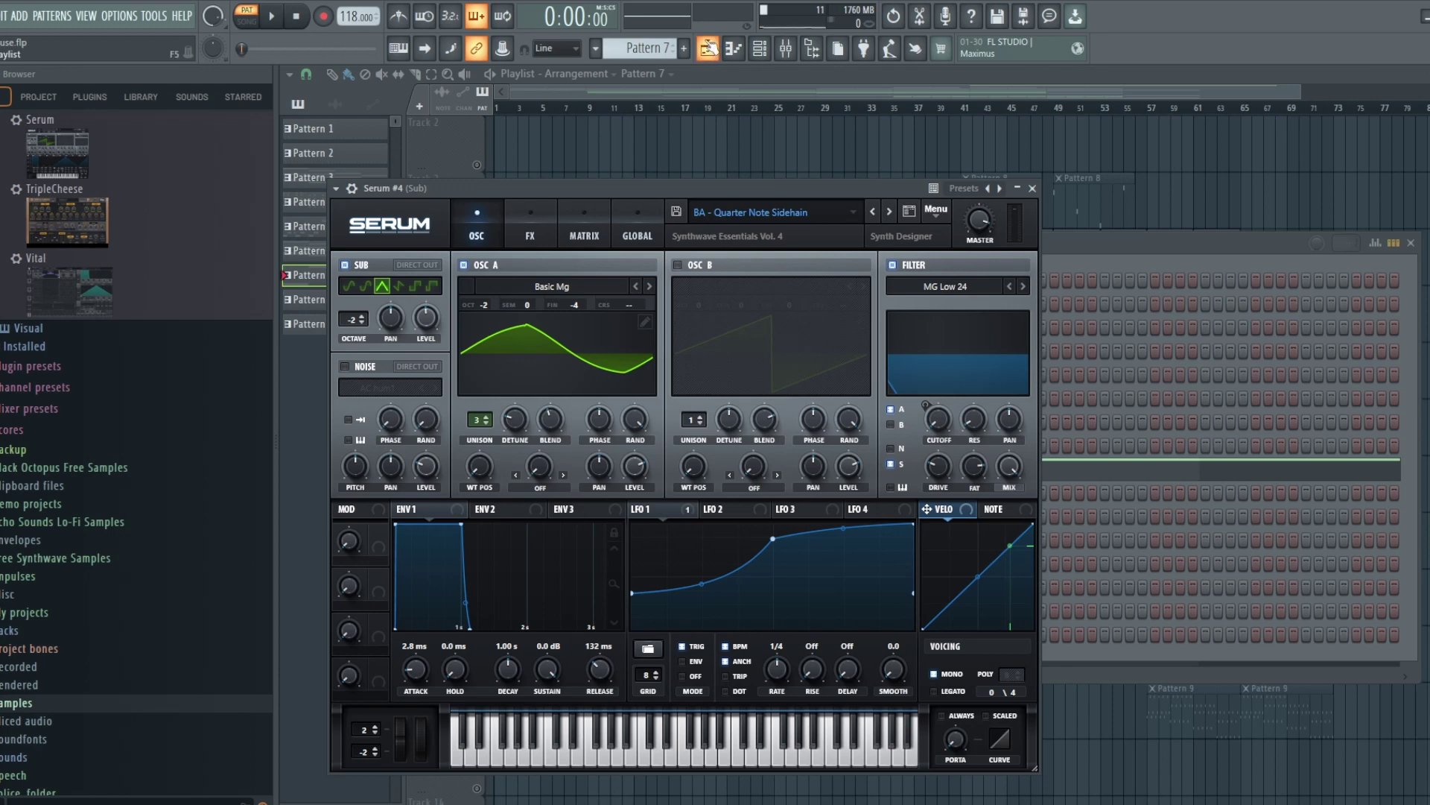
# Play the arrangement in the playlist from about bar 15, just before the sub enters
pyautogui.click(710, 69)
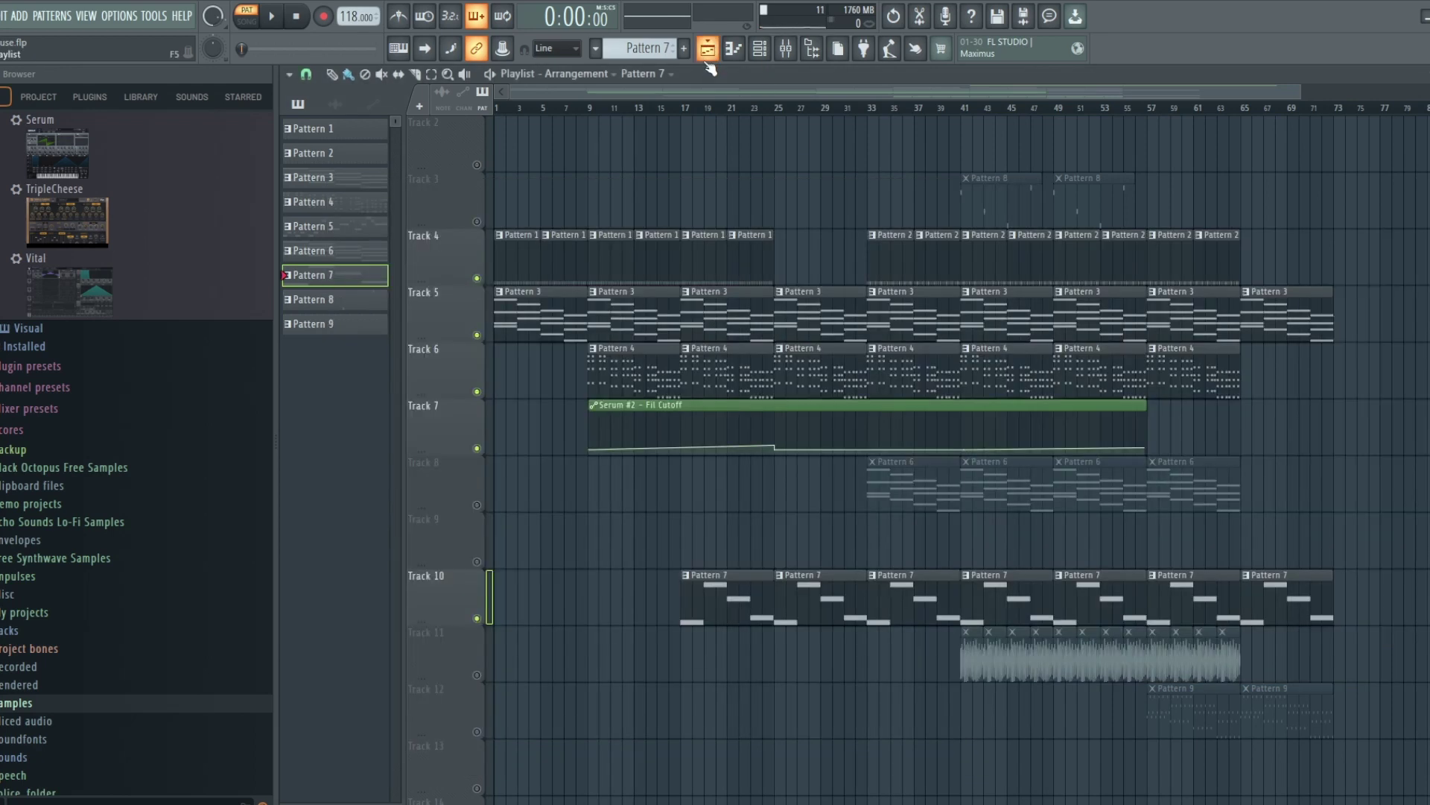
pyautogui.click(659, 108)
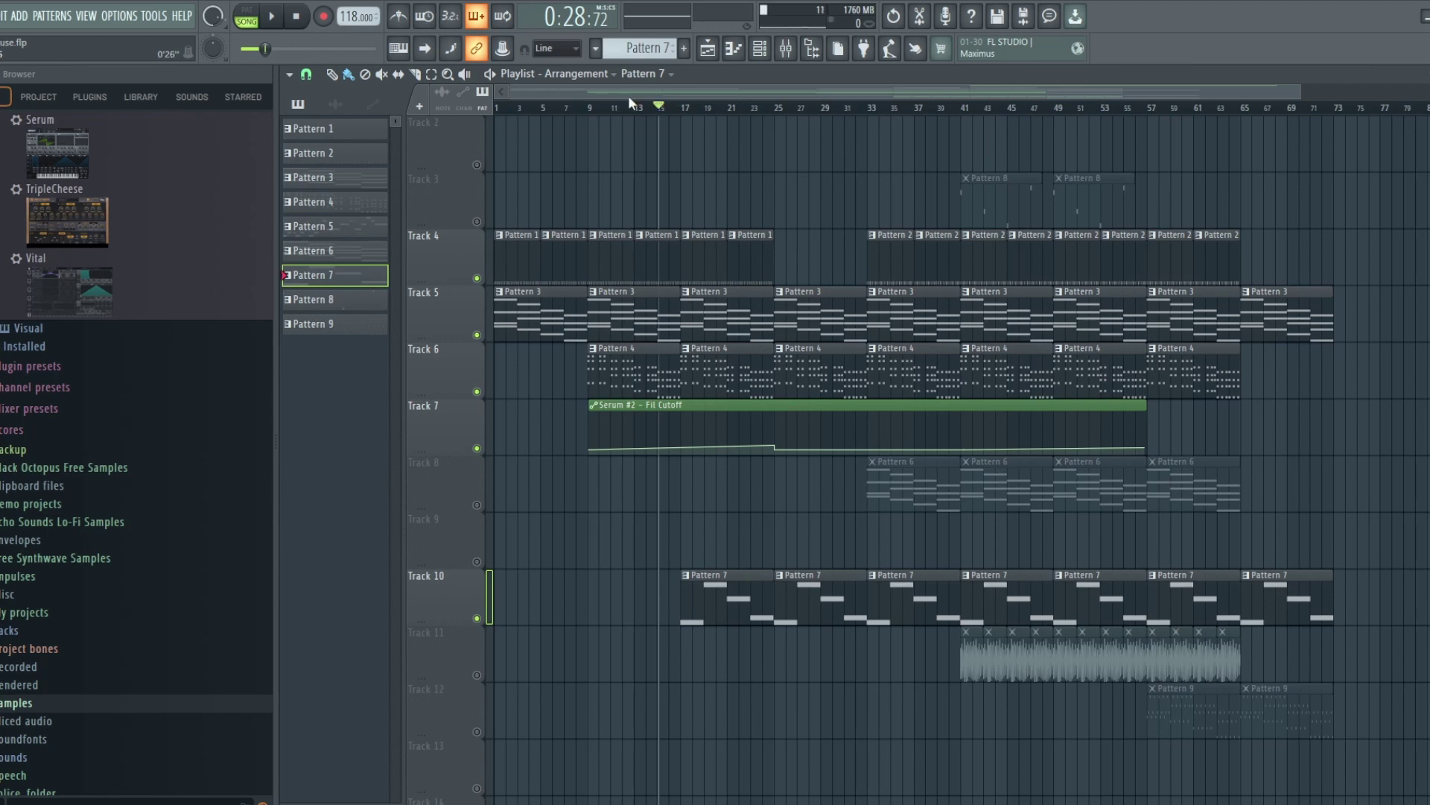
pyautogui.click(280, 17)
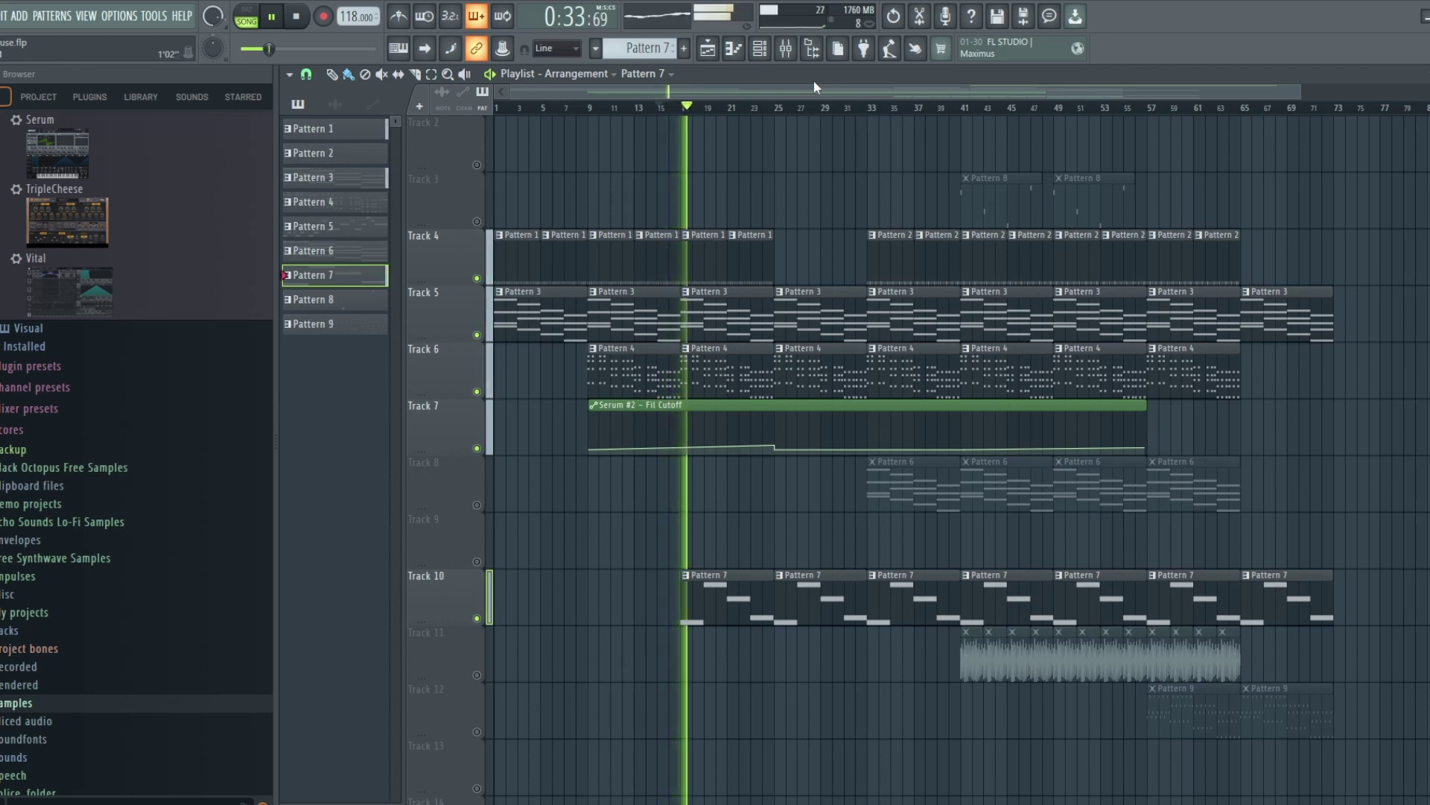
# Lower the Sub mixer track's volume to about 75% (-5.9 dB) during playback, and stop the song
pyautogui.click(787, 49)
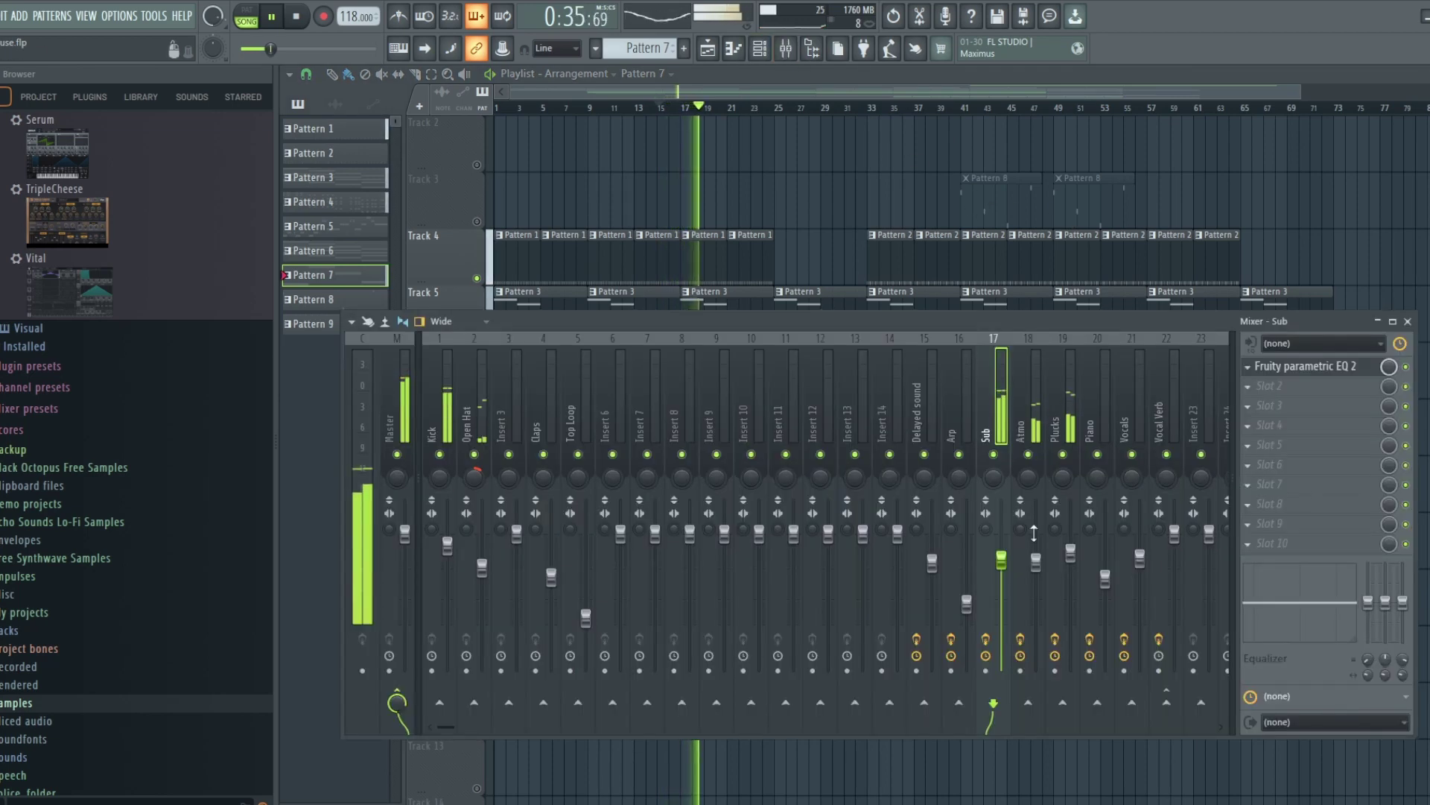
pyautogui.moveTo(1007, 580); pyautogui.dragTo(1007, 585)
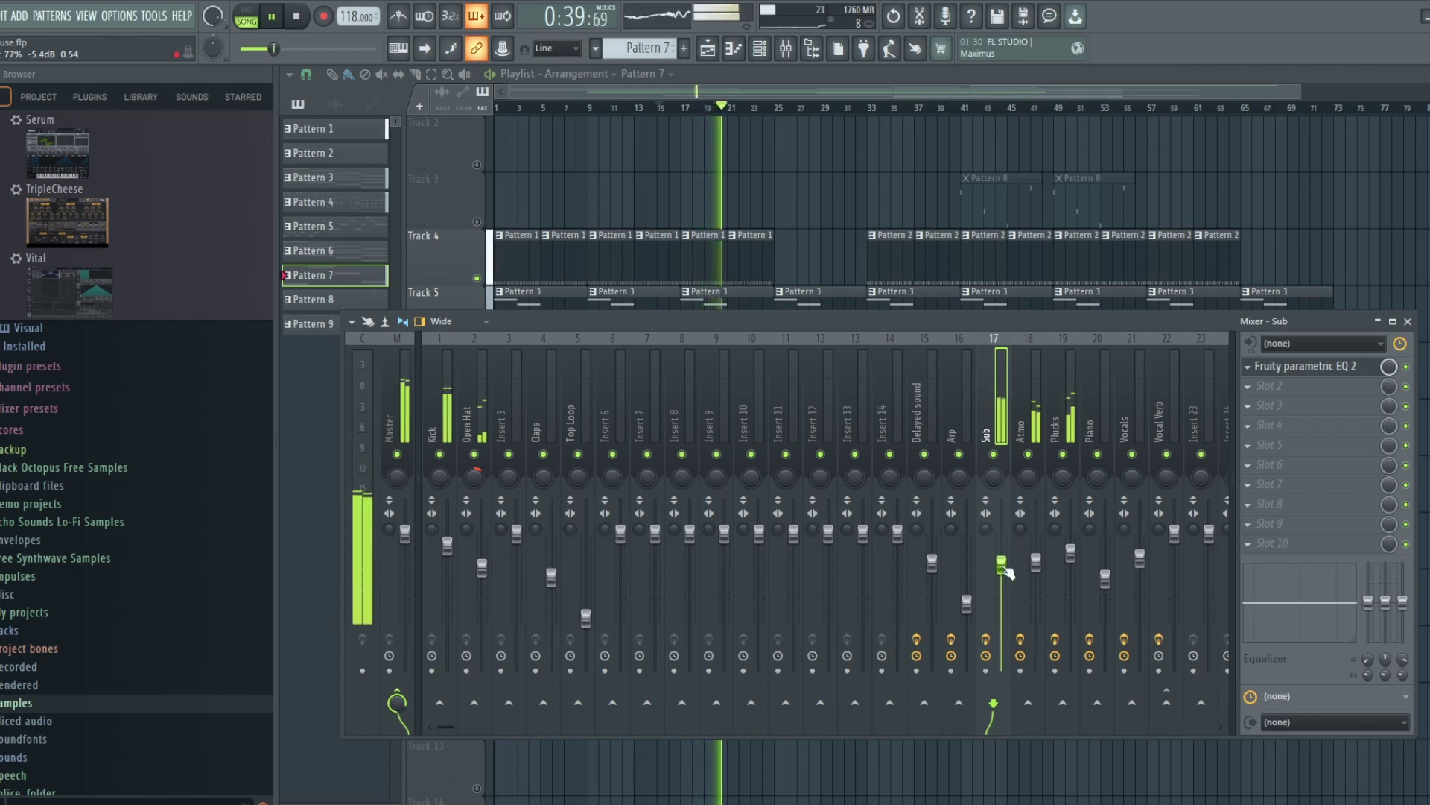
pyautogui.moveTo(1008, 572); pyautogui.dragTo(1005, 571)
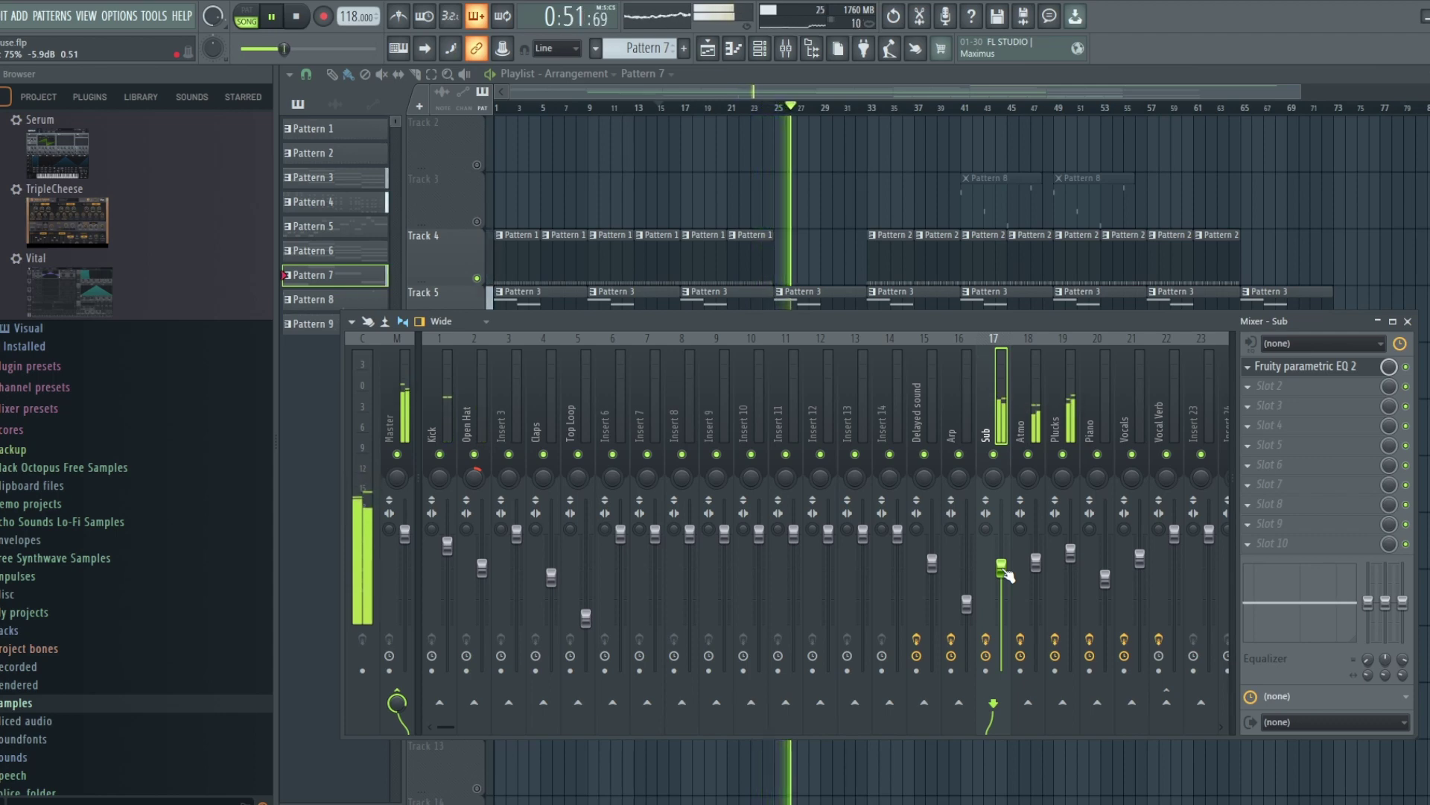
pyautogui.click(306, 20)
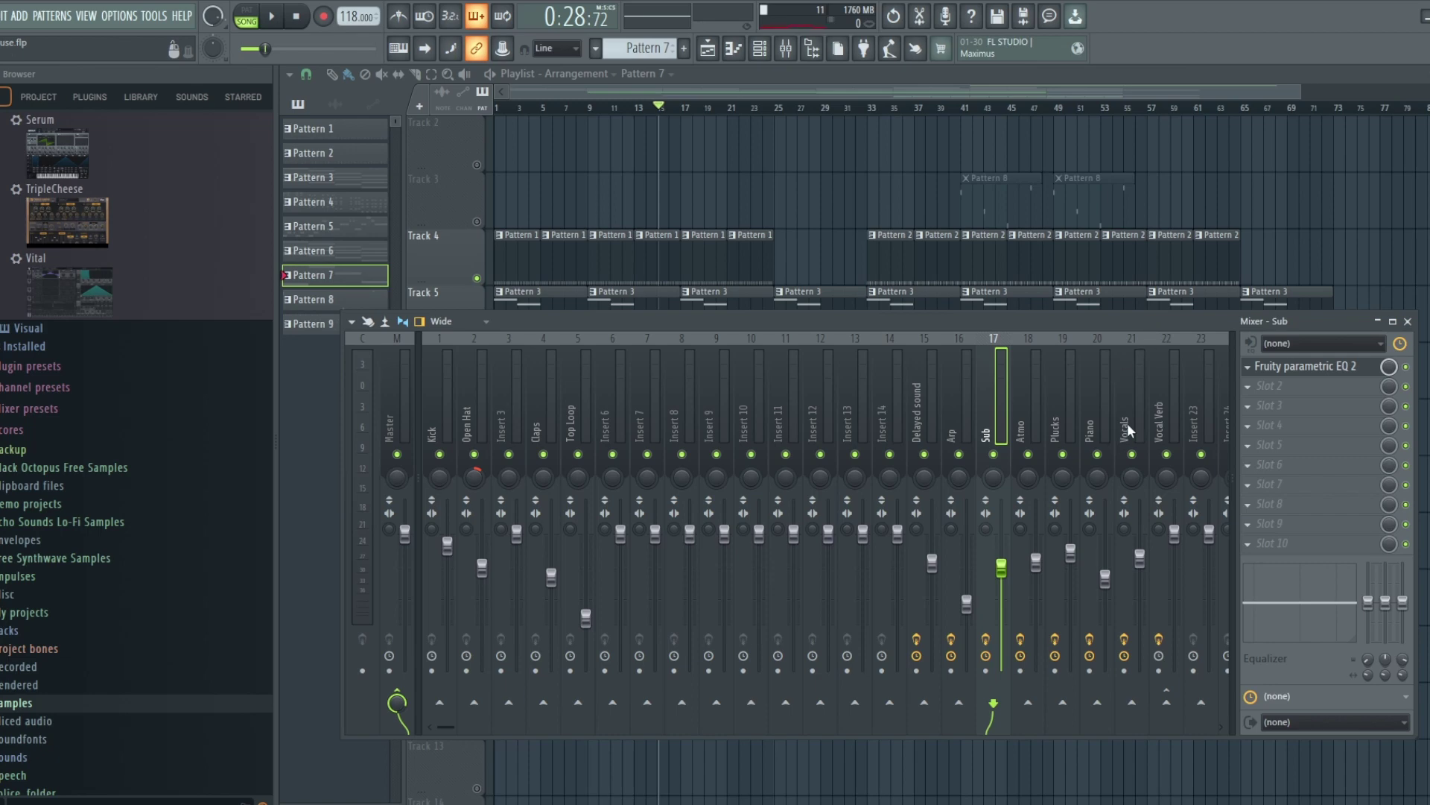
# Close the mixer and unmute Track 8 with the Pattern 6 clips in the playlist
pyautogui.press('F9')
pyautogui.hscroll(1, 894, 149)
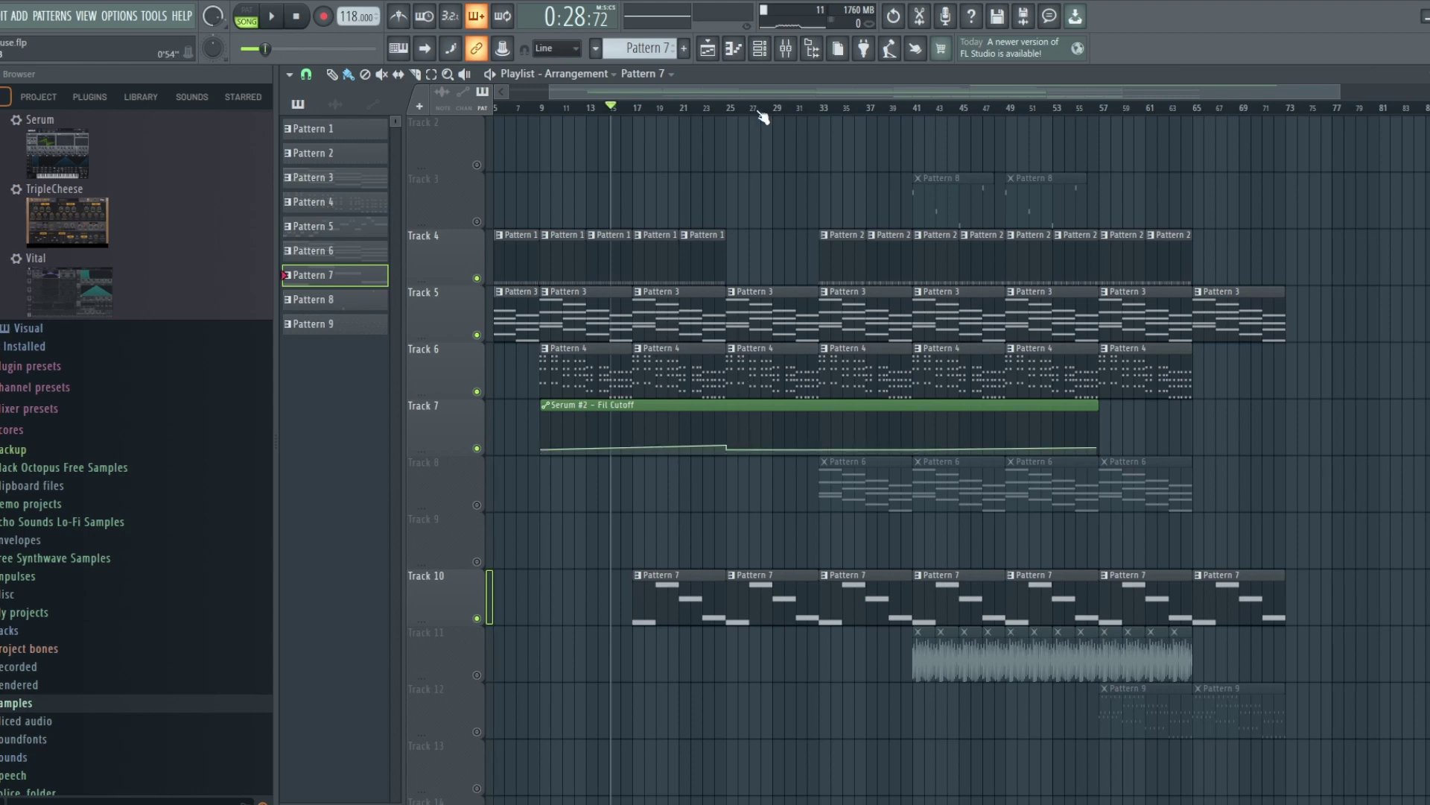
pyautogui.scroll(-1, 793, 90)
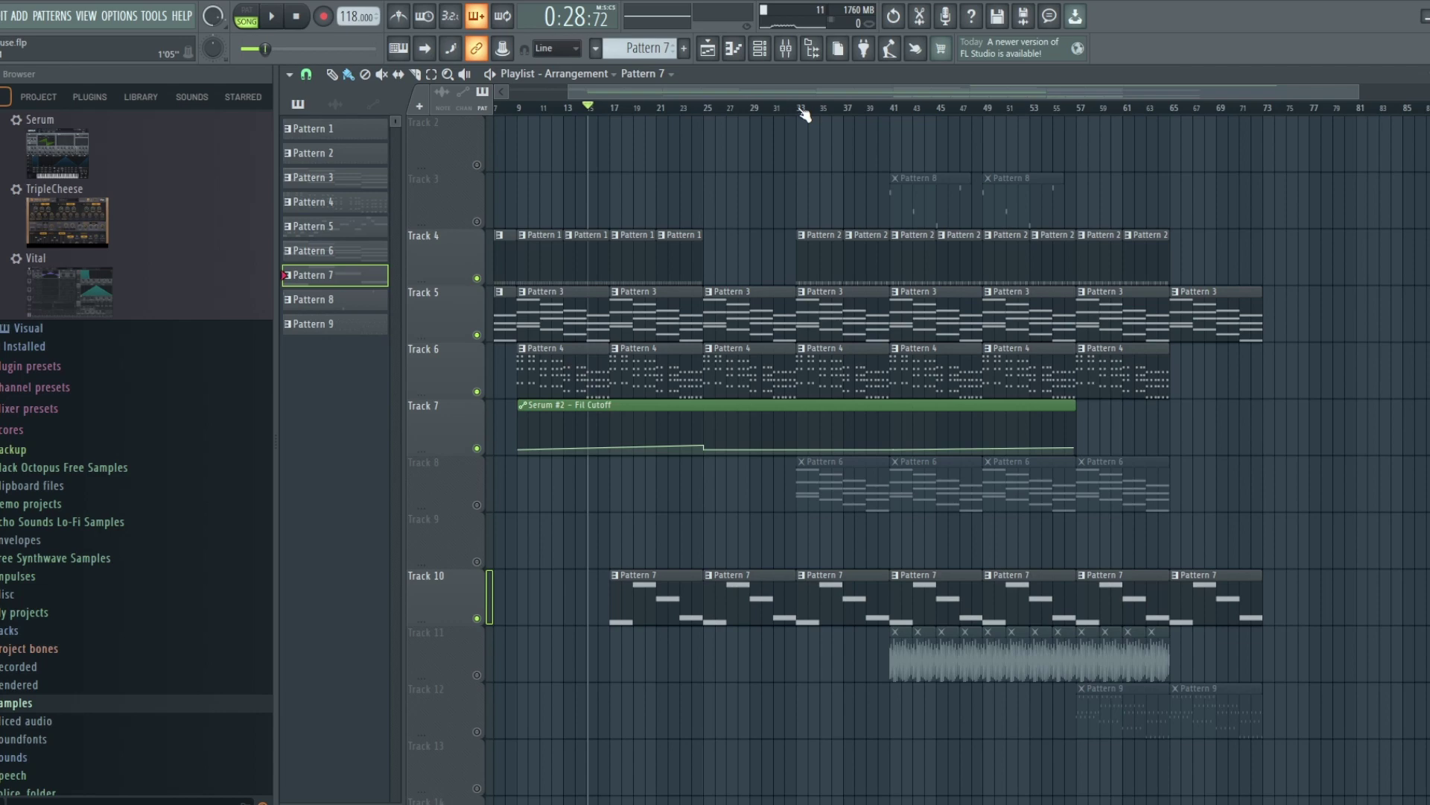
pyautogui.click(798, 110)
pyautogui.scroll(1, 1298, 465)
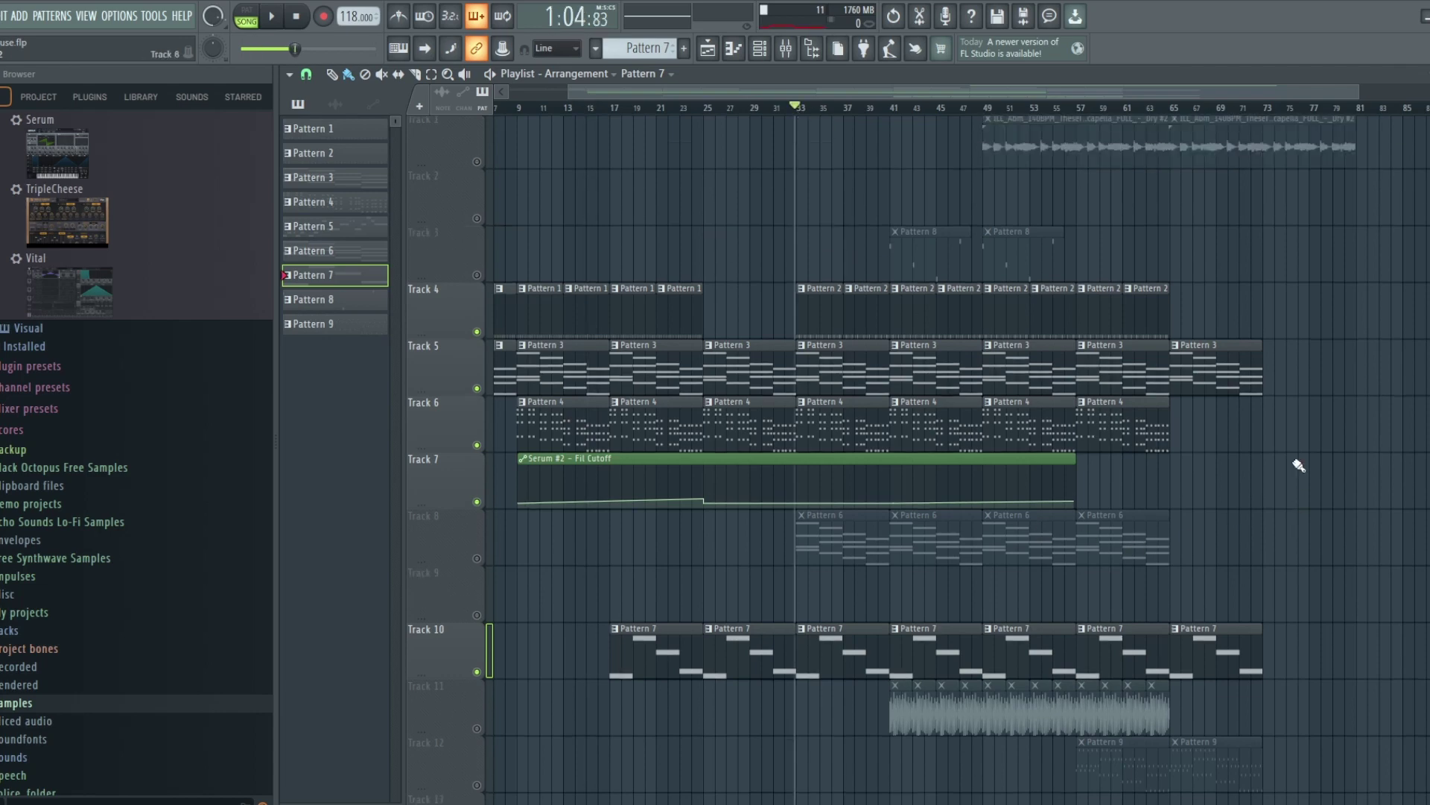
pyautogui.click(477, 558)
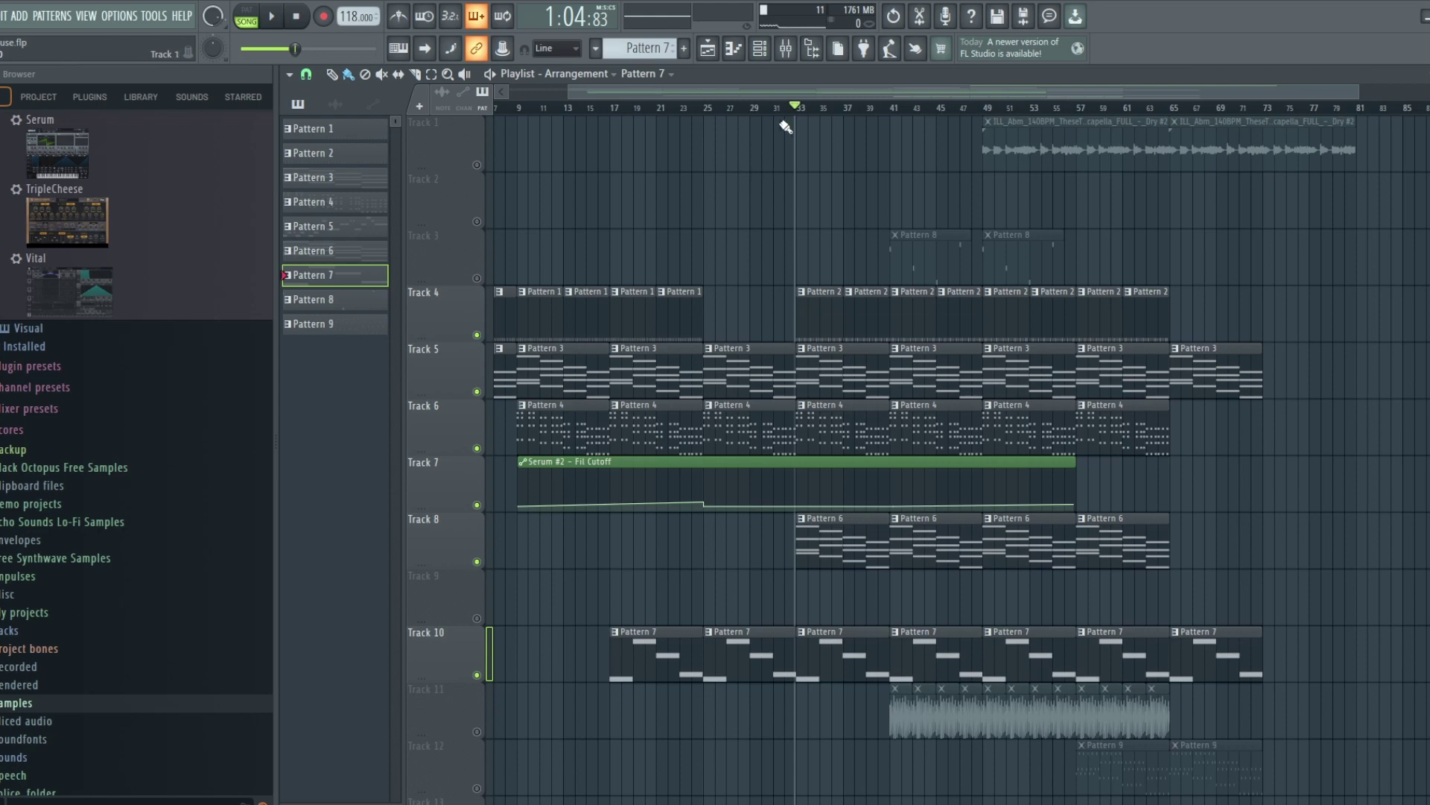
# Play the arrangement from about bar 29, just before the Pattern 6 clips enter, and stop the song
pyautogui.click(751, 112)
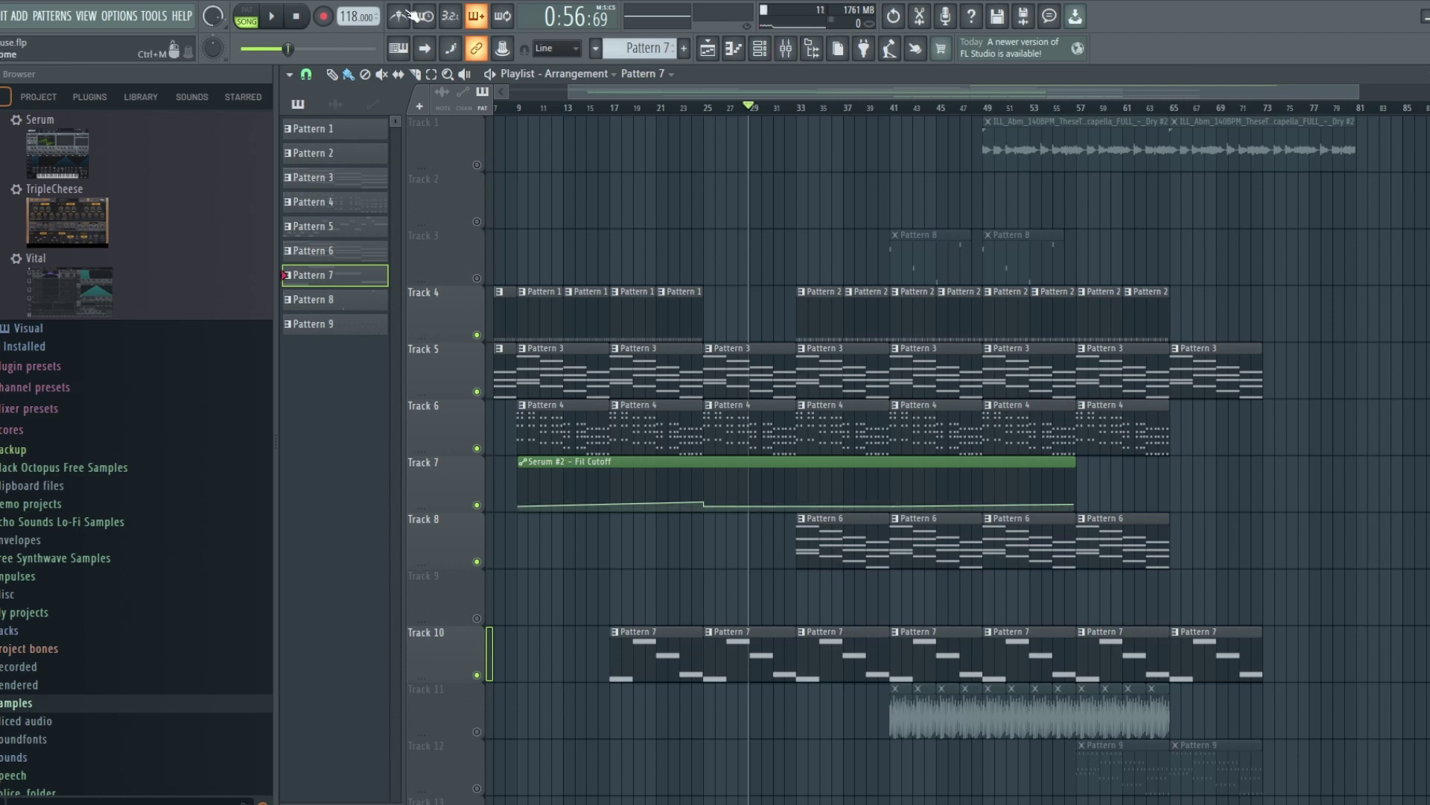
pyautogui.click(272, 15)
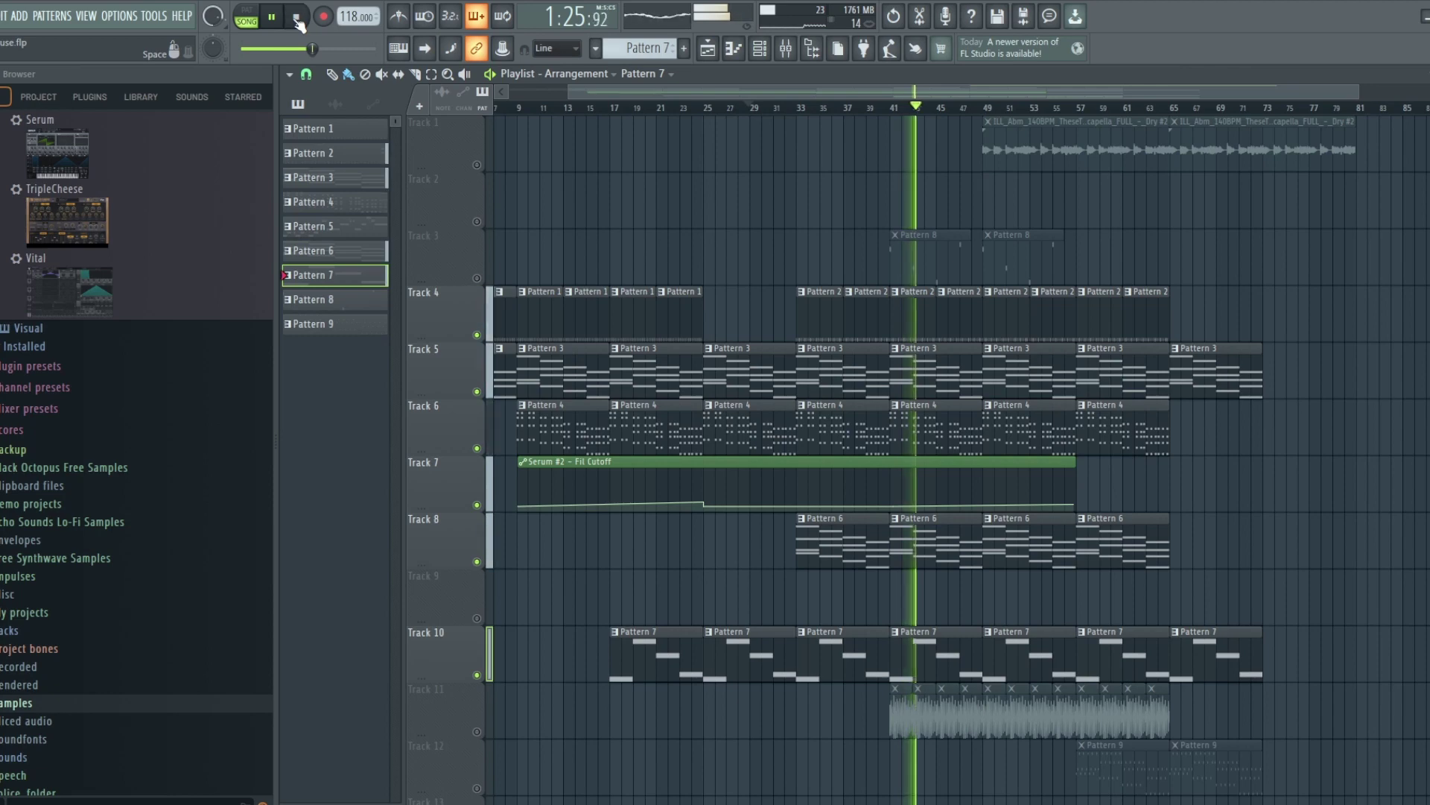
pyautogui.click(297, 18)
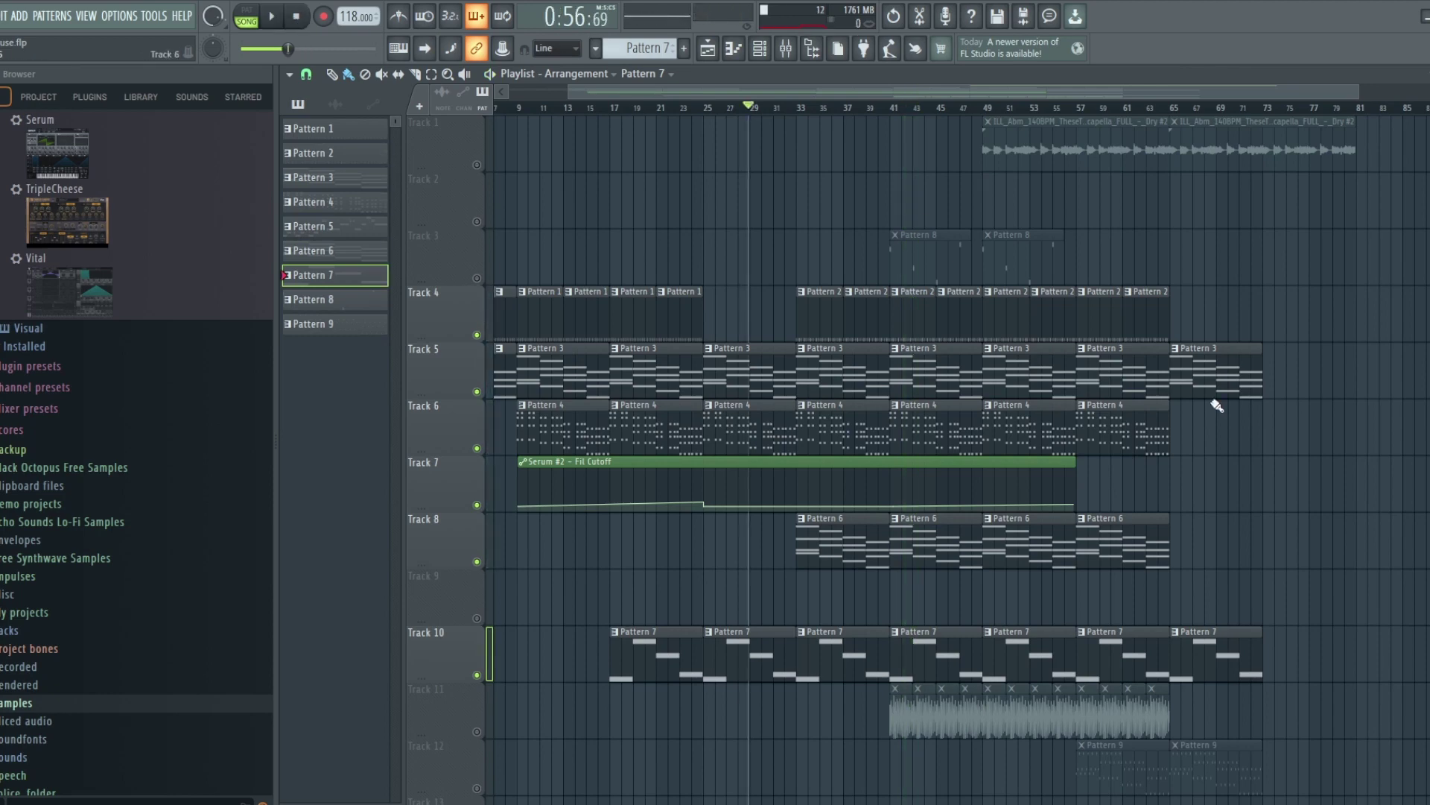
# Open the Keyzone Classic piano roll of Pattern 6 and examine its chord notes across all eight bars
pyautogui.doubleClick(866, 539)
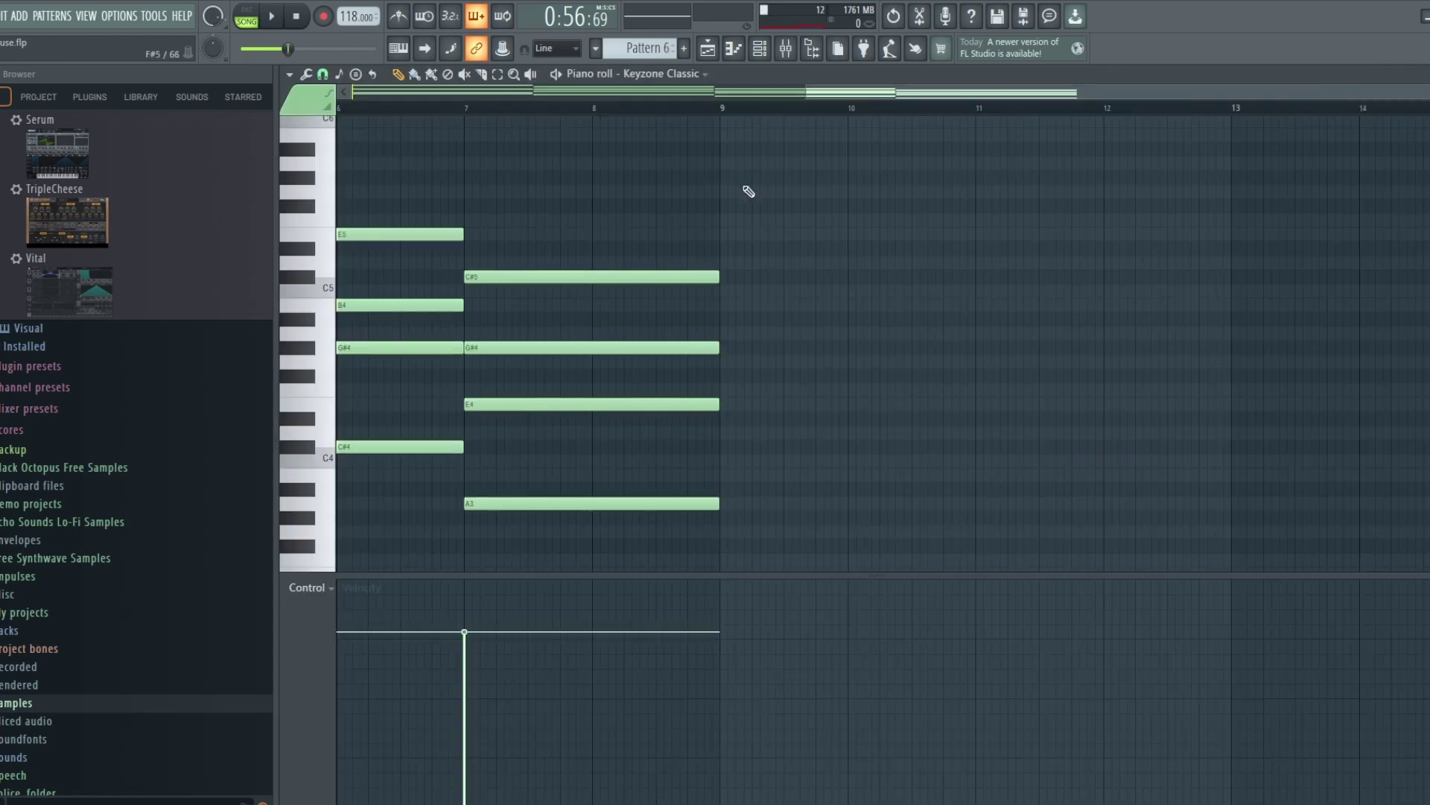
pyautogui.hscroll(-5, 873, 96)
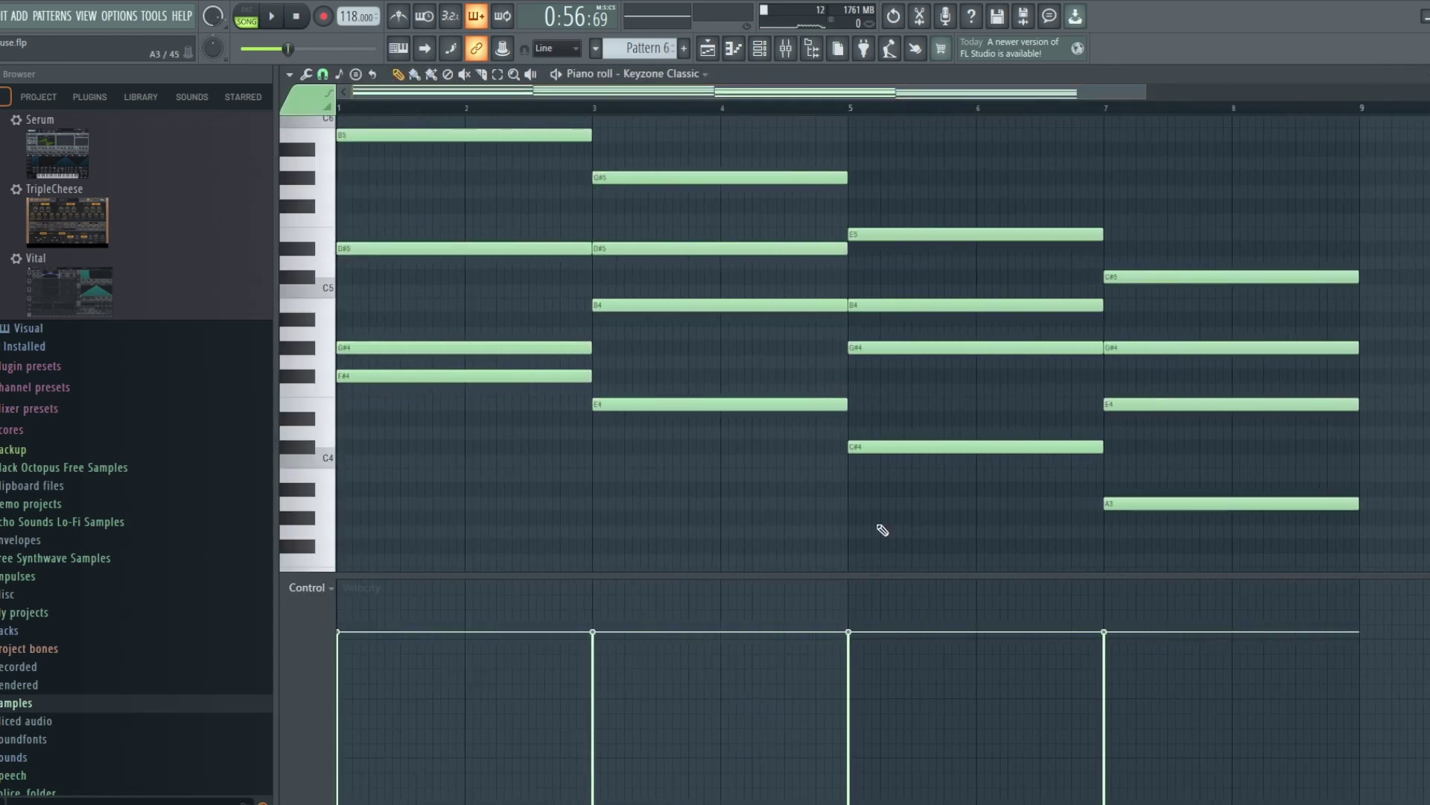
pyautogui.scroll(3, 883, 529)
pyautogui.scroll(-3, 983, 451)
pyautogui.scroll(2, 1186, 386)
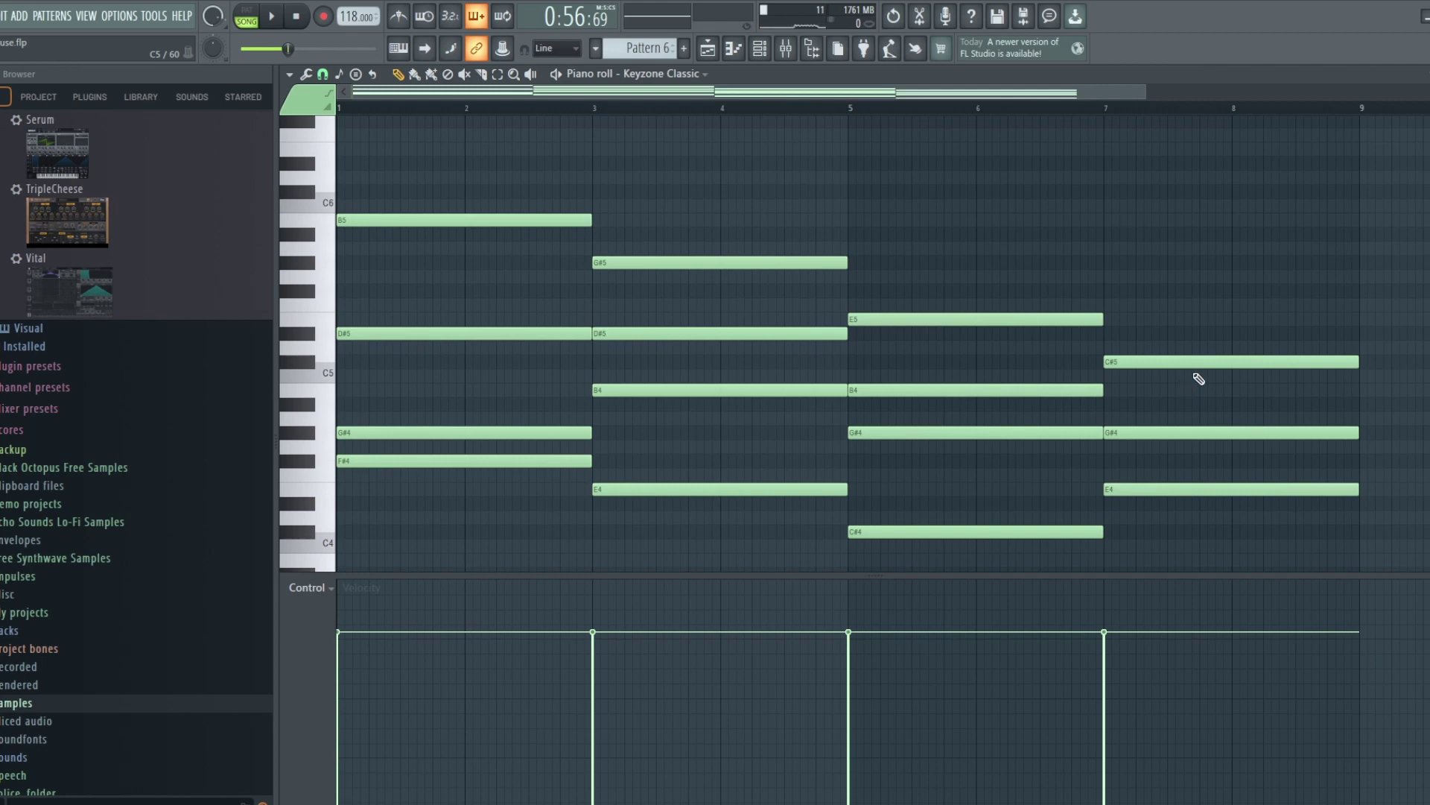
pyautogui.scroll(-1, 1195, 384)
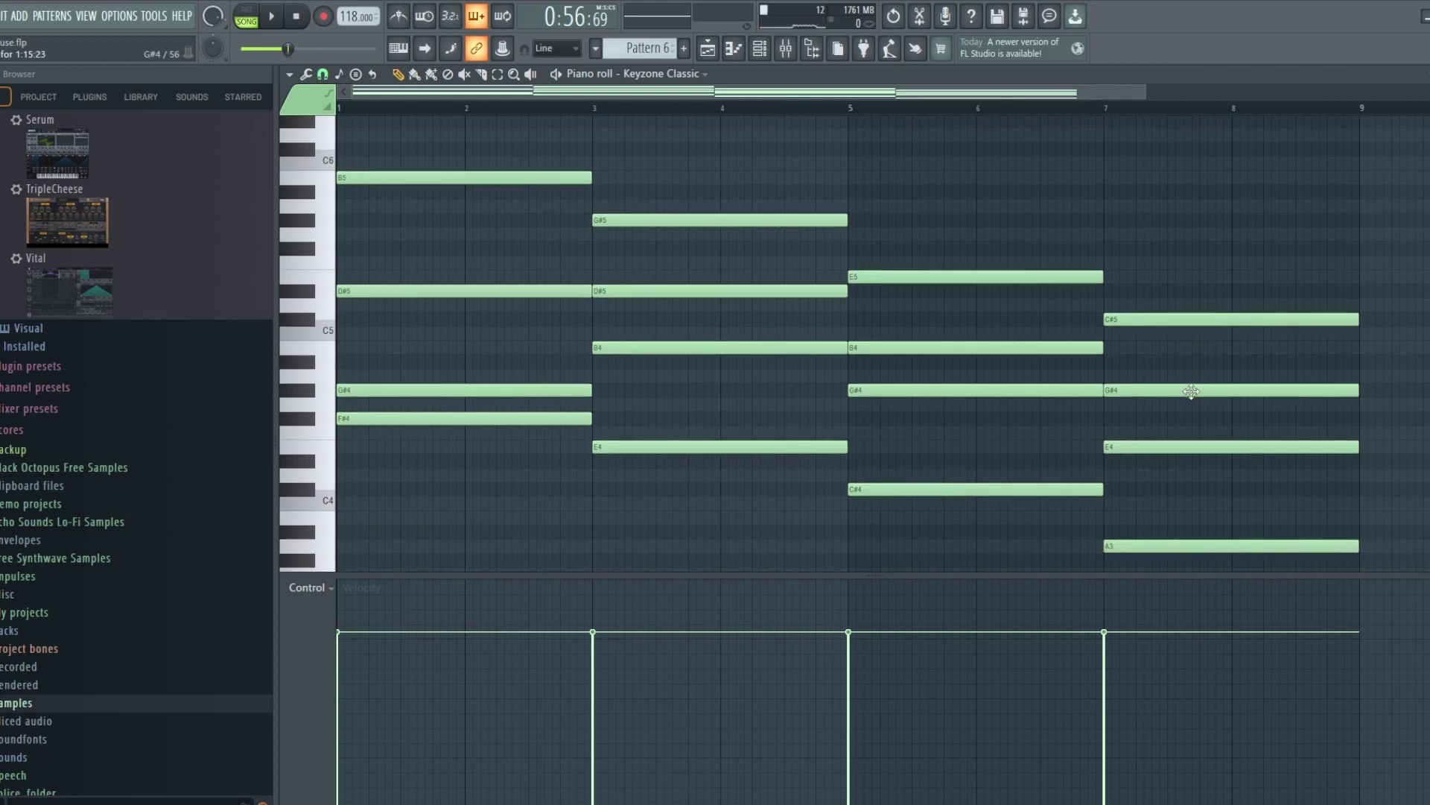
pyautogui.scroll(-2, 1193, 396)
pyautogui.scroll(1, 1192, 400)
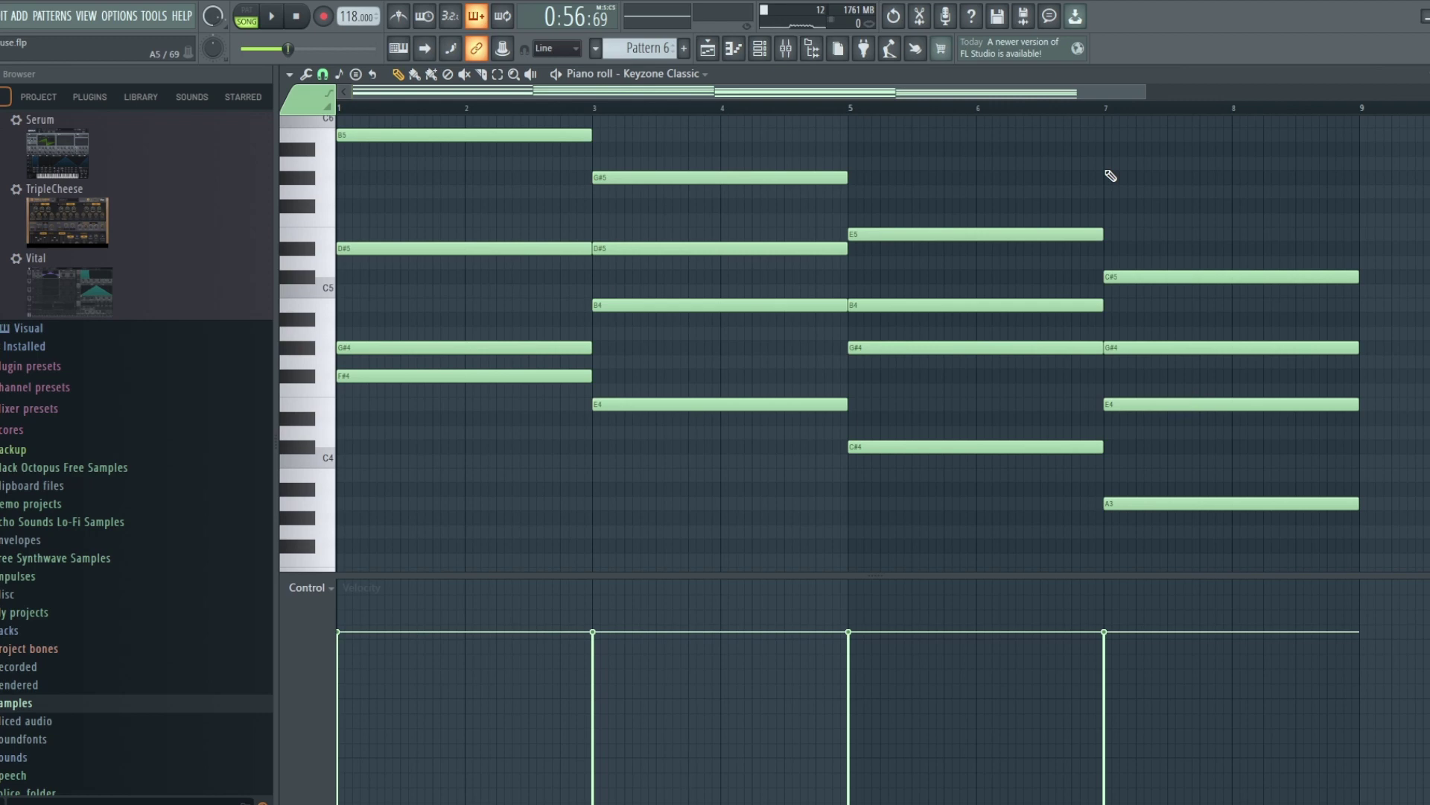
# Back in the playlist, unmute Track 11's audio clips and Track 3's Pattern 8 clips, with the playhead at about bar 33
pyautogui.click(708, 48)
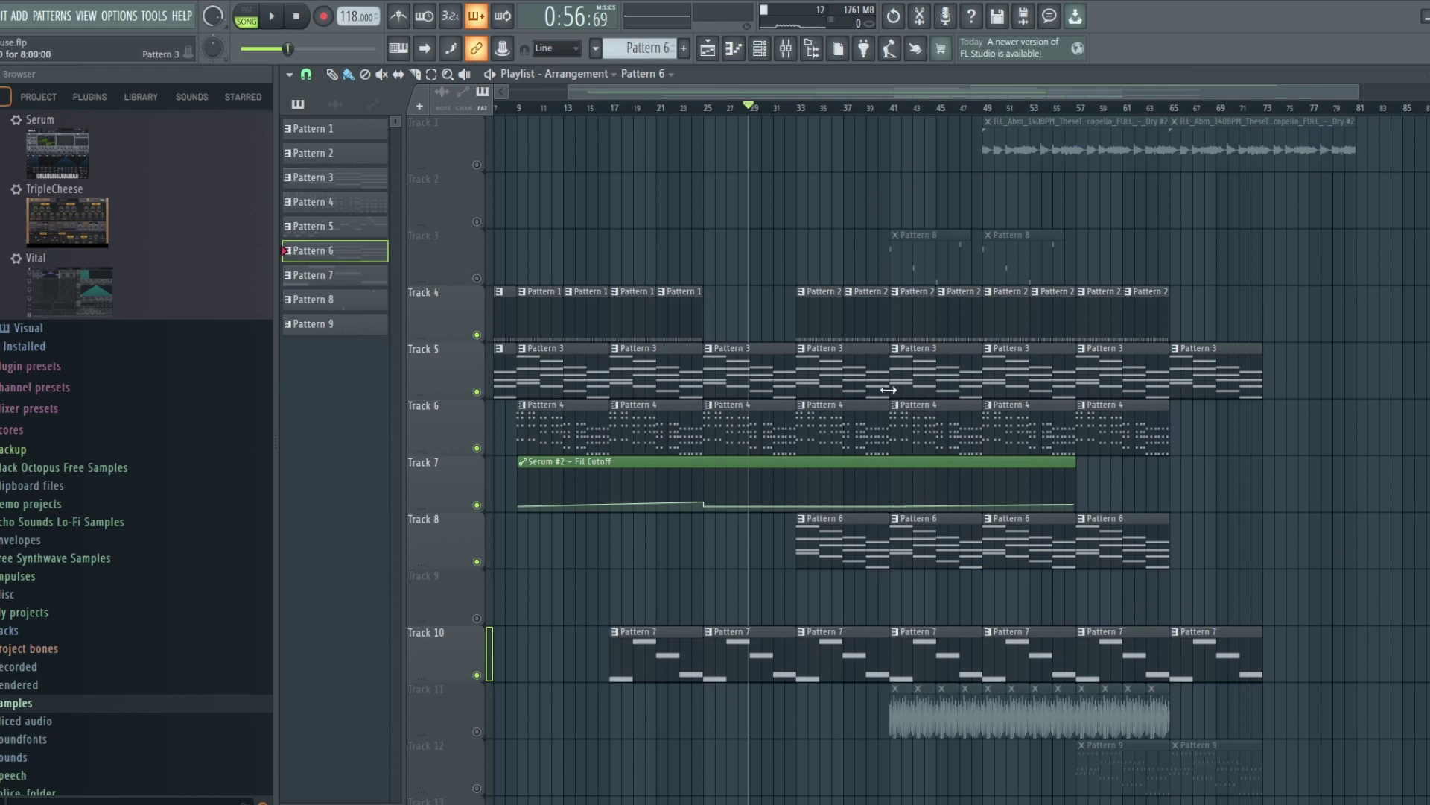
pyautogui.moveTo(842, 477)
pyautogui.click(478, 731)
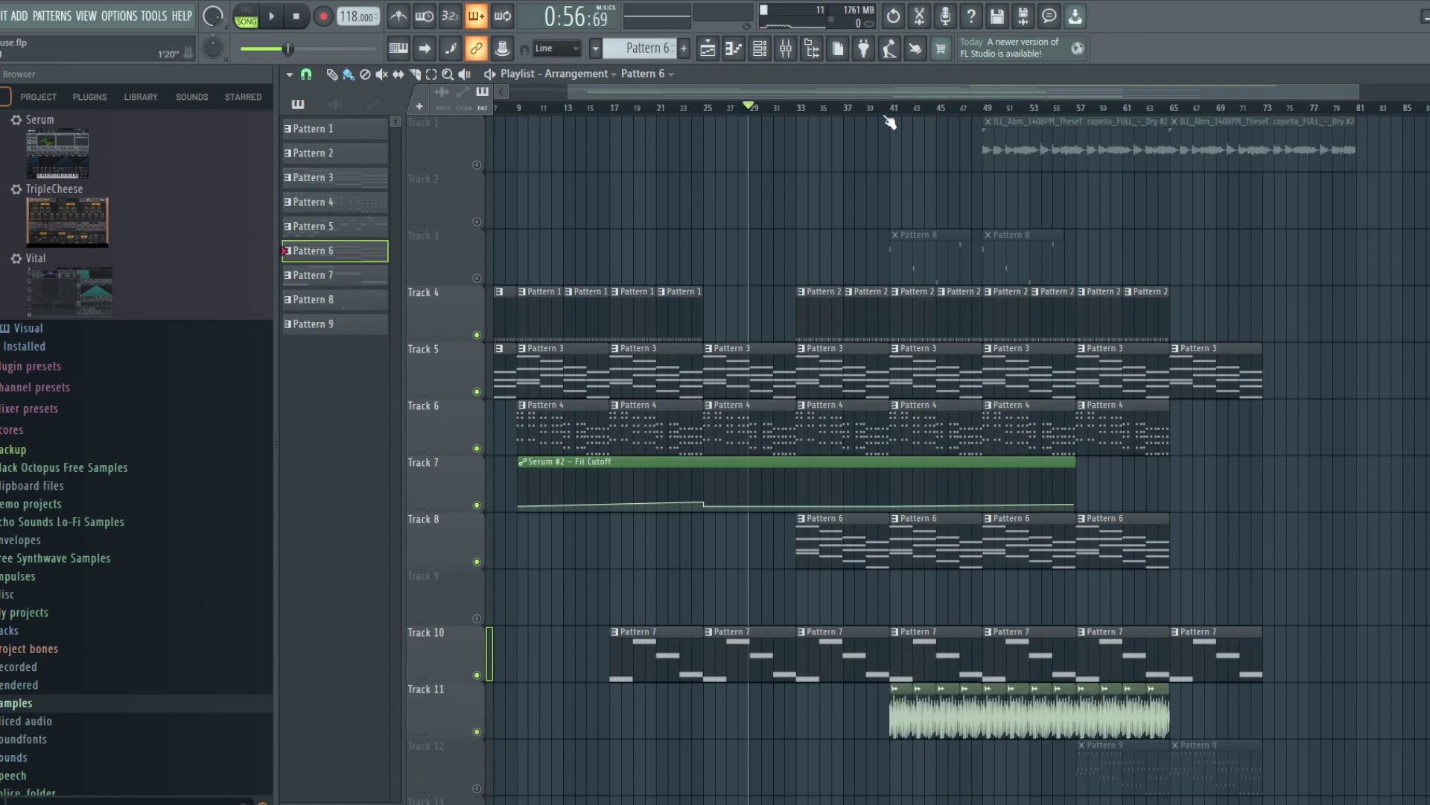
pyautogui.click(846, 110)
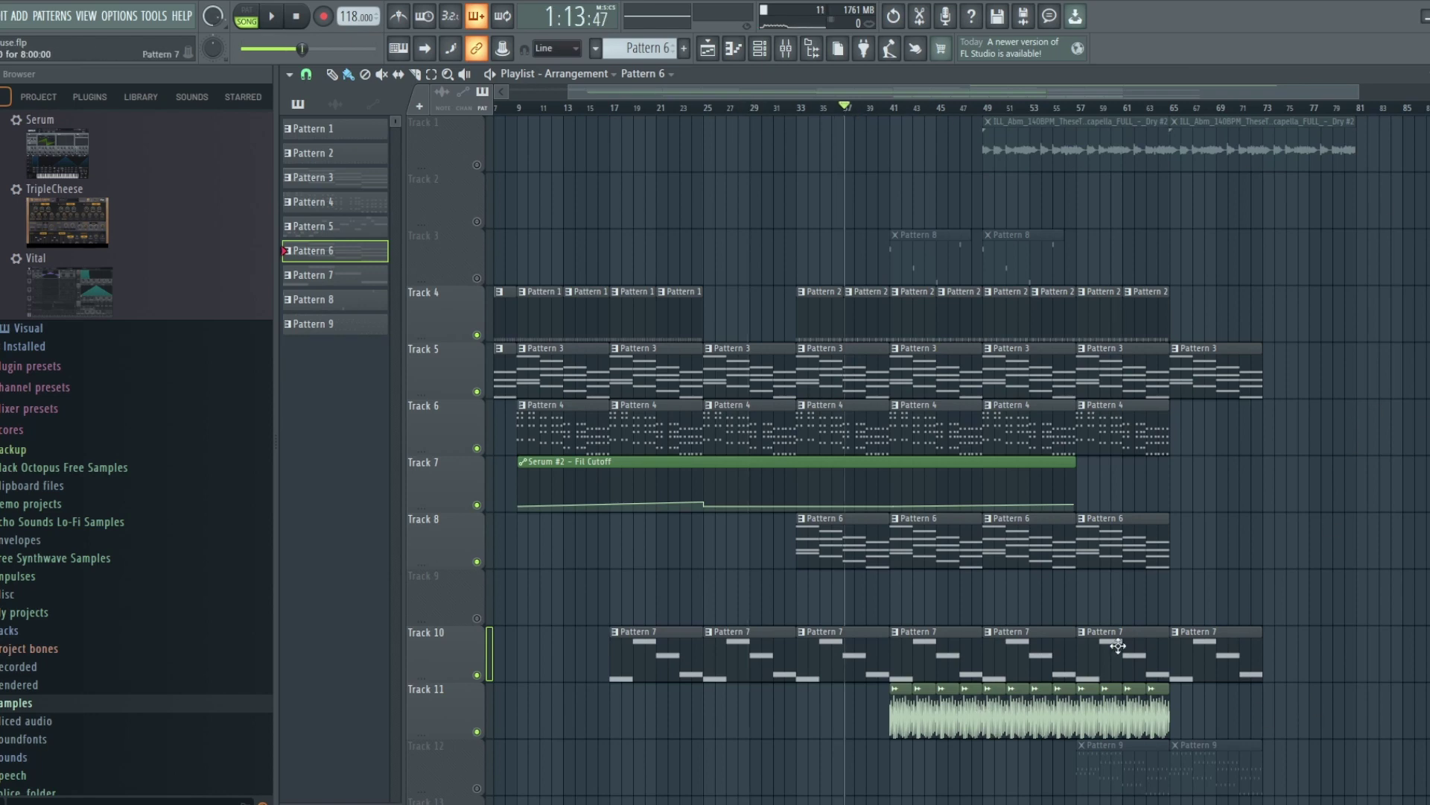
pyautogui.click(478, 278)
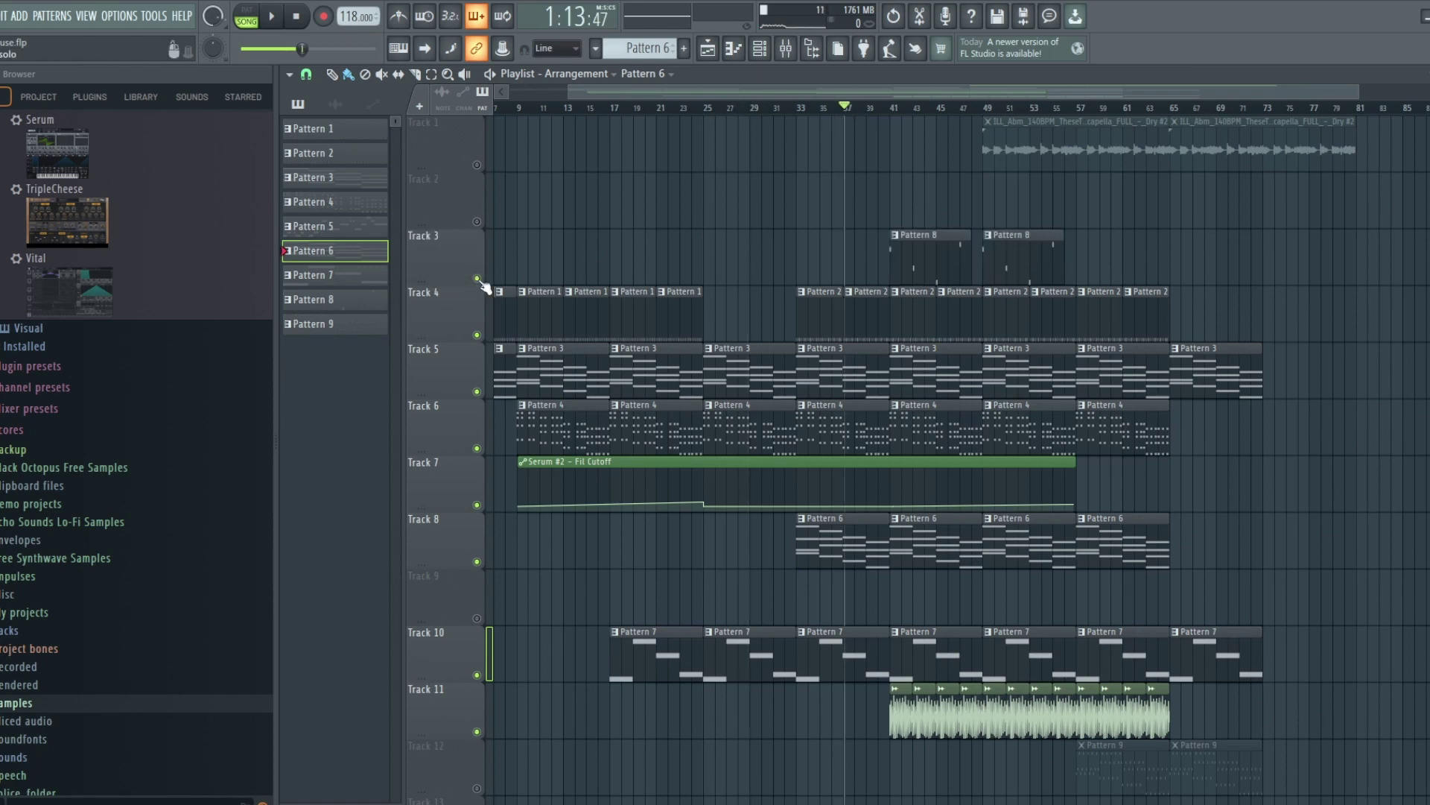
pyautogui.click(797, 110)
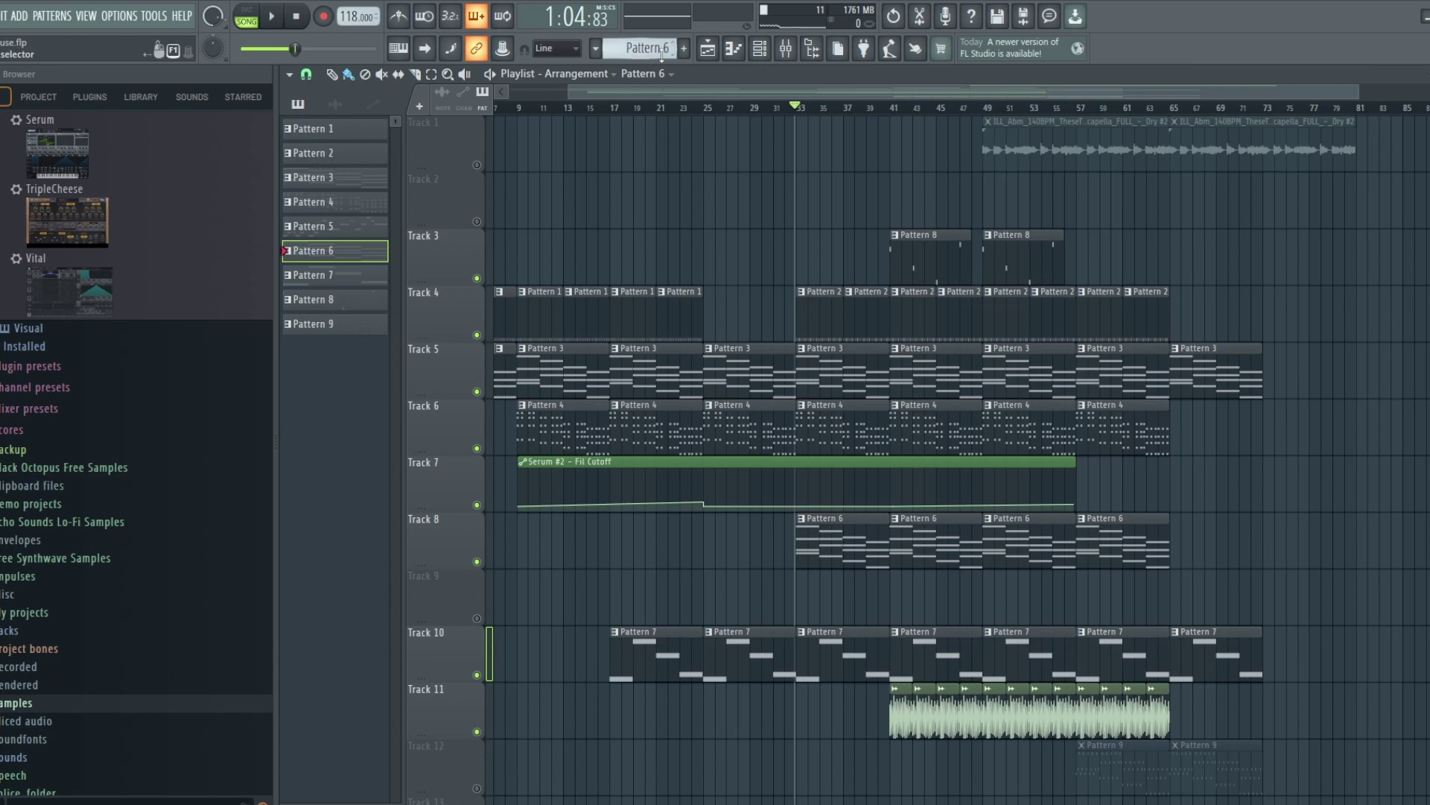
# Select Pattern 8 and open its Serum #5 synth from the channel rack
pyautogui.scroll(-1, 662, 54)
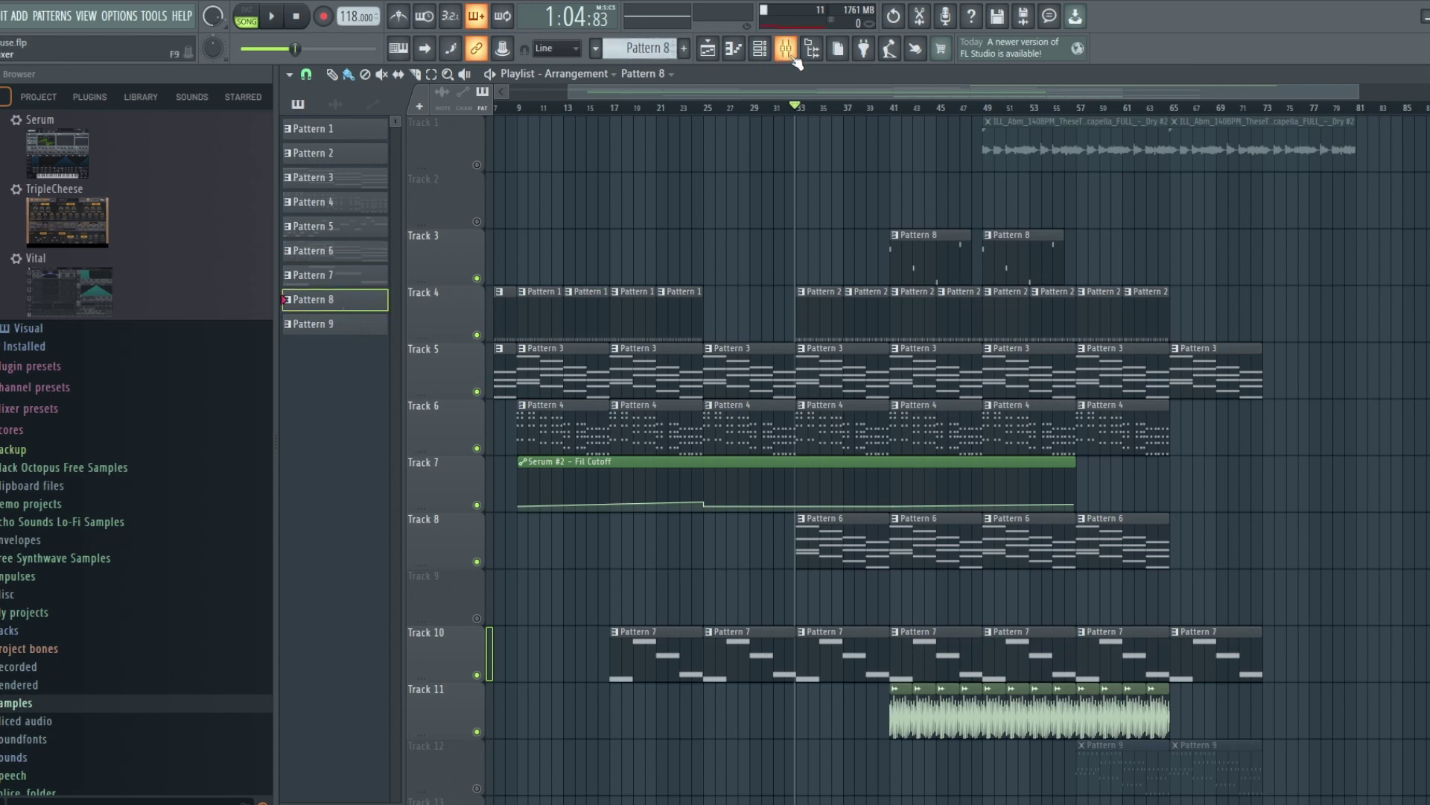
pyautogui.click(760, 49)
pyautogui.click(551, 495)
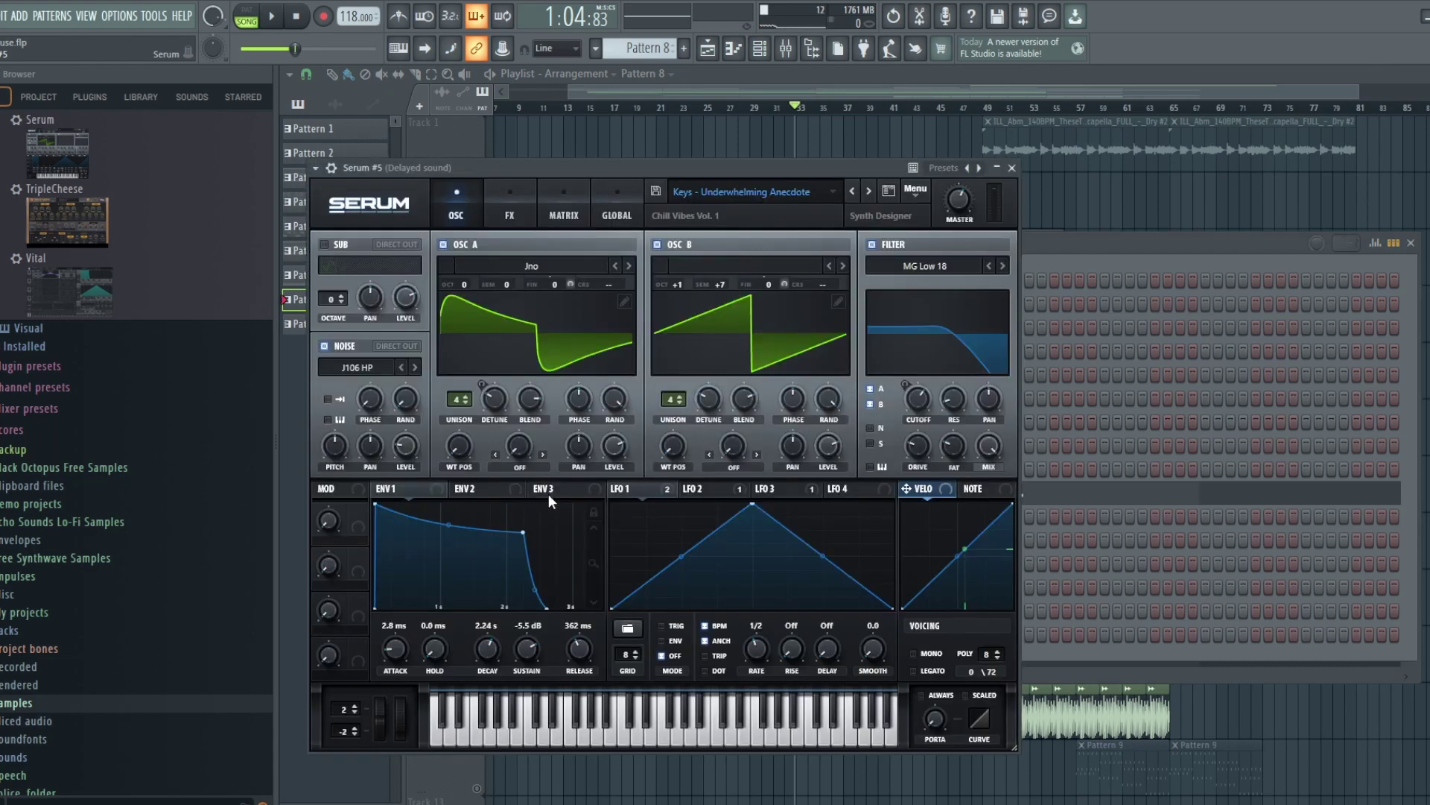
pyautogui.click(1000, 84)
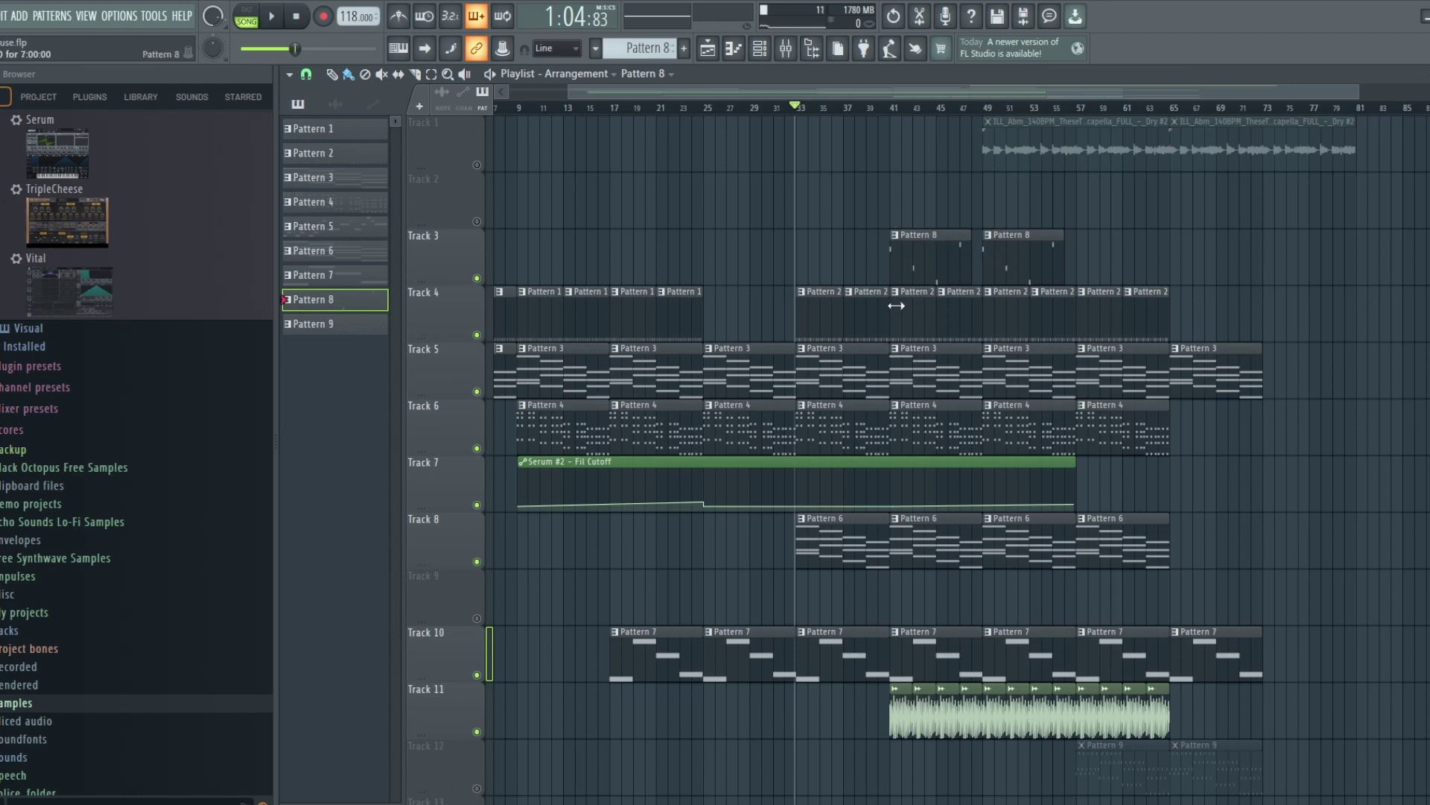
pyautogui.click(760, 49)
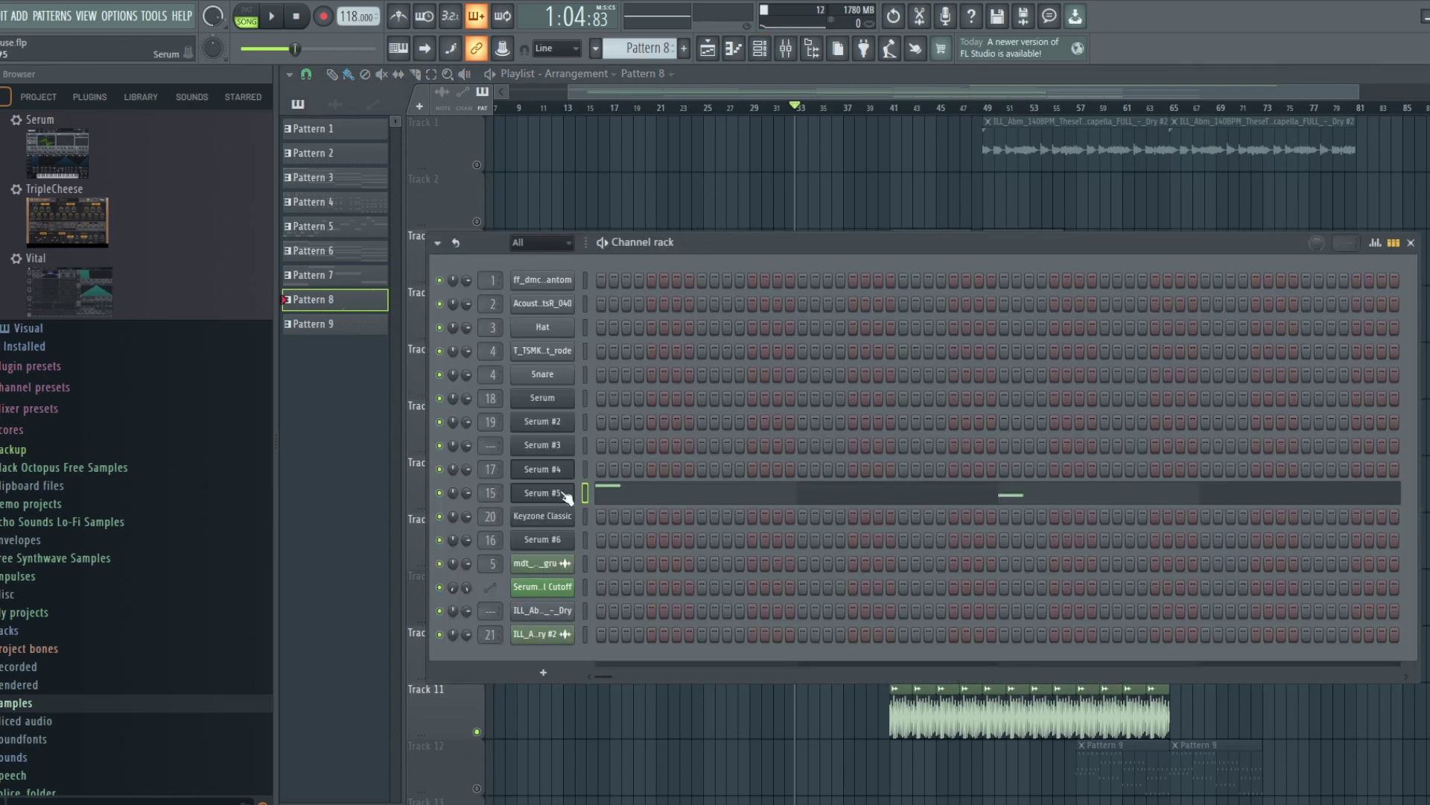
pyautogui.click(564, 494)
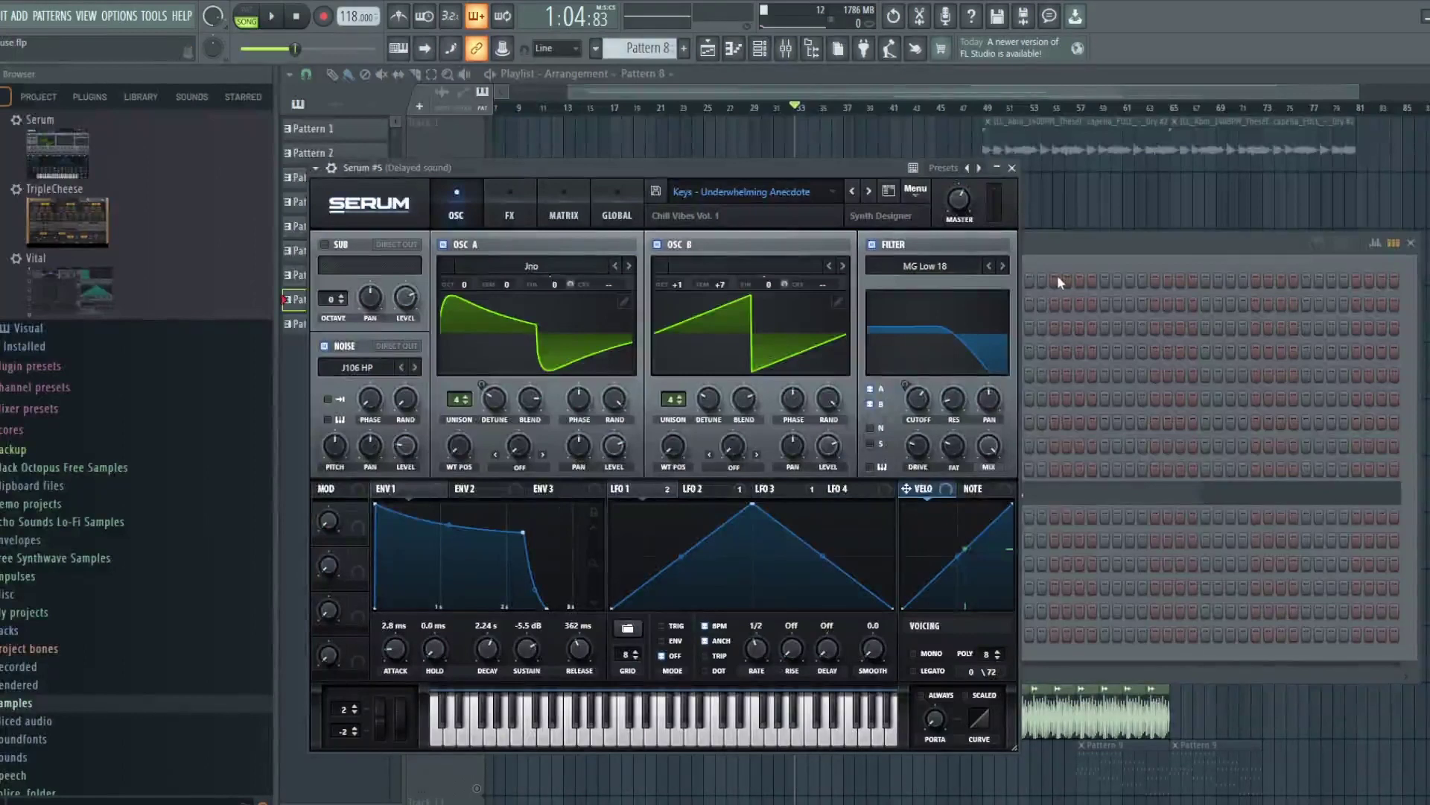
# Audition a few notes on Serum #5, then play Pattern 8 on its own in pattern mode and stop it
pyautogui.press('x')
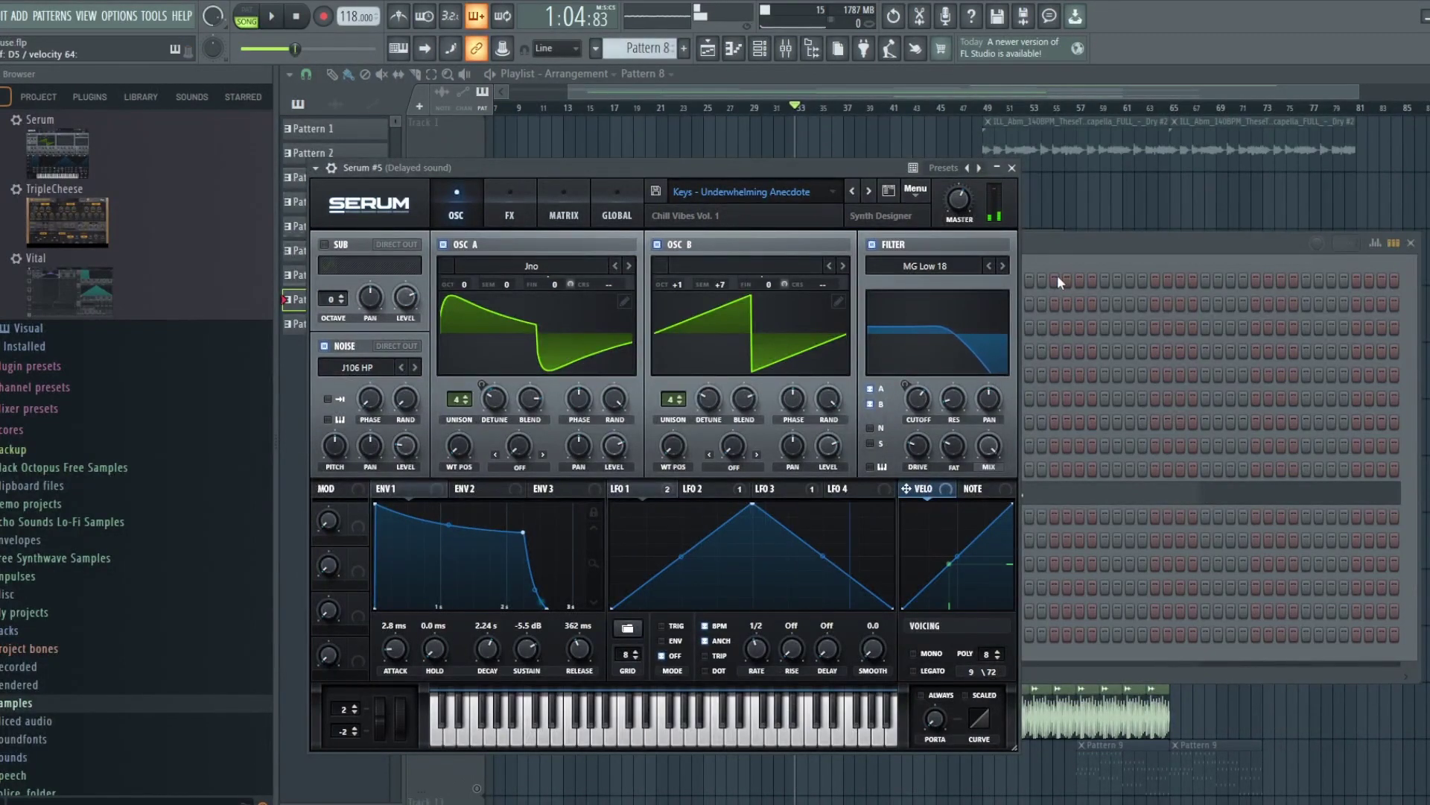
pyautogui.press('x')
pyautogui.press('m')
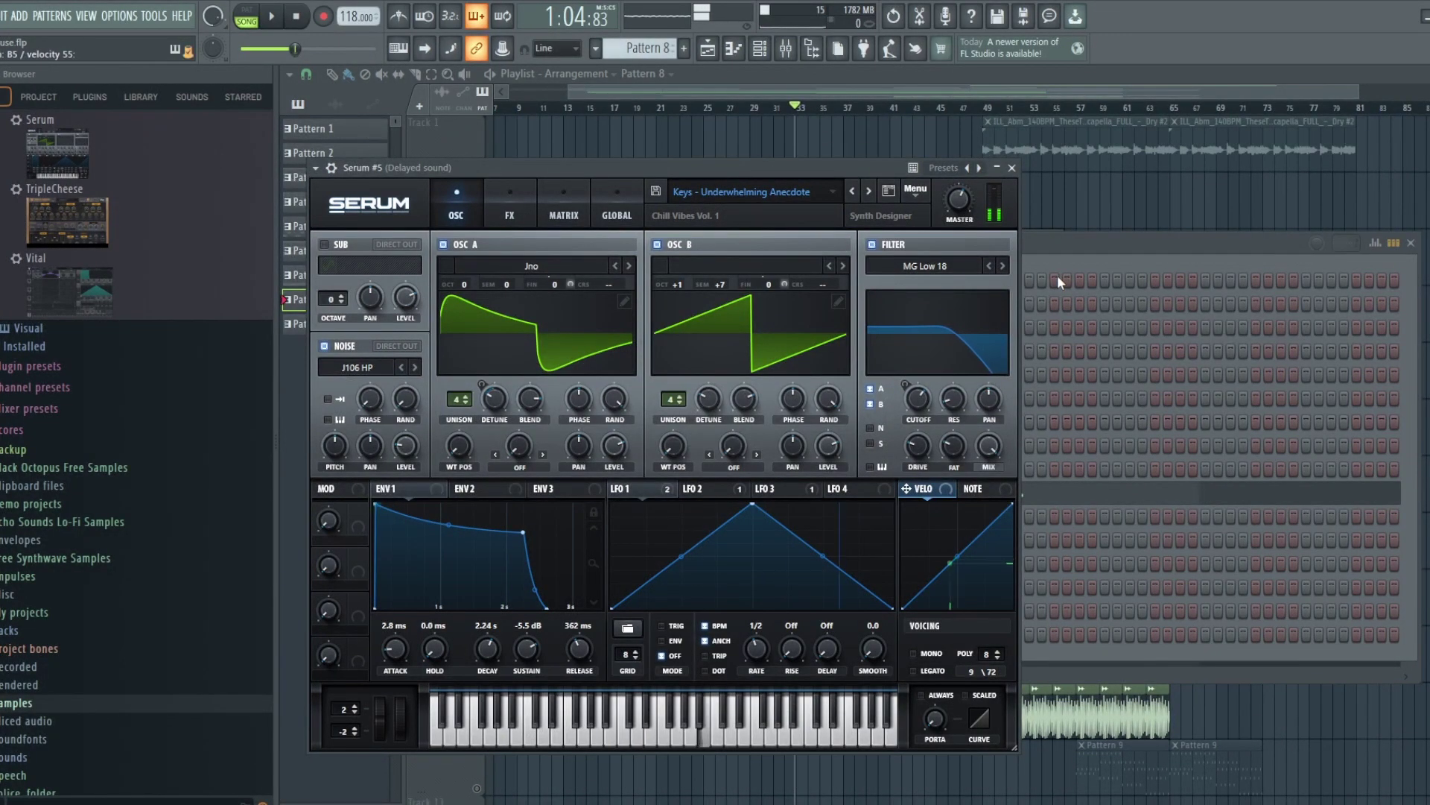
pyautogui.press('v')
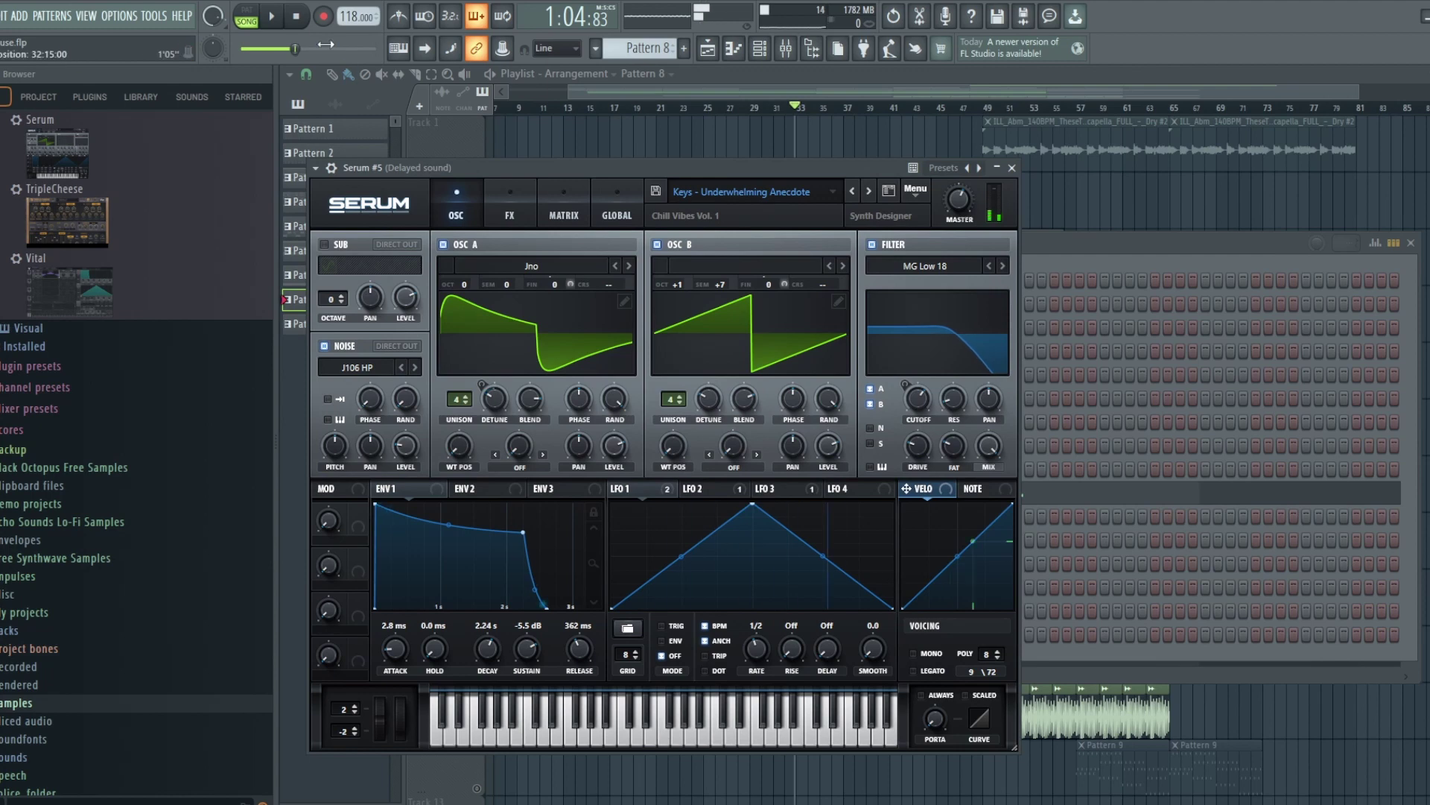
pyautogui.click(250, 15)
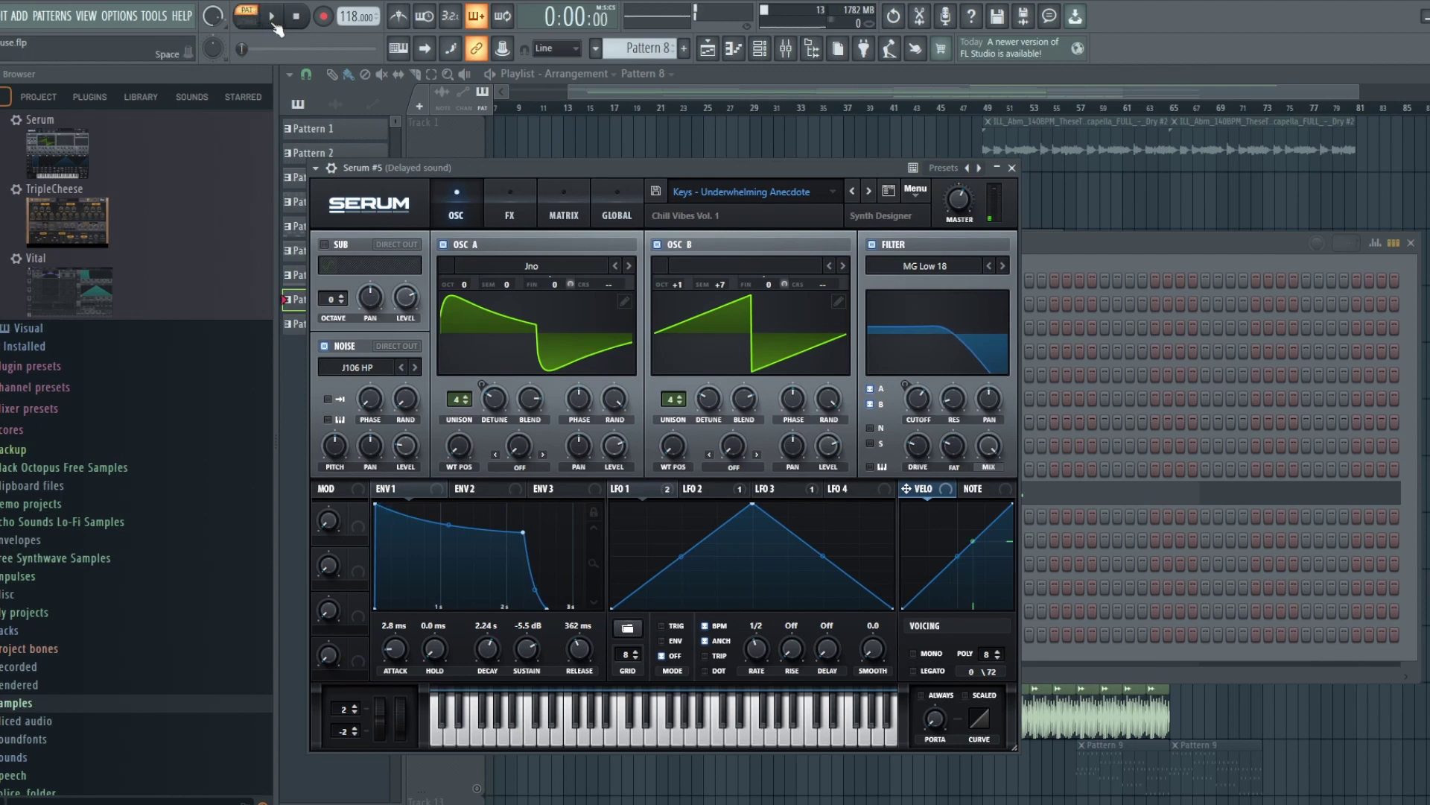
pyautogui.click(272, 15)
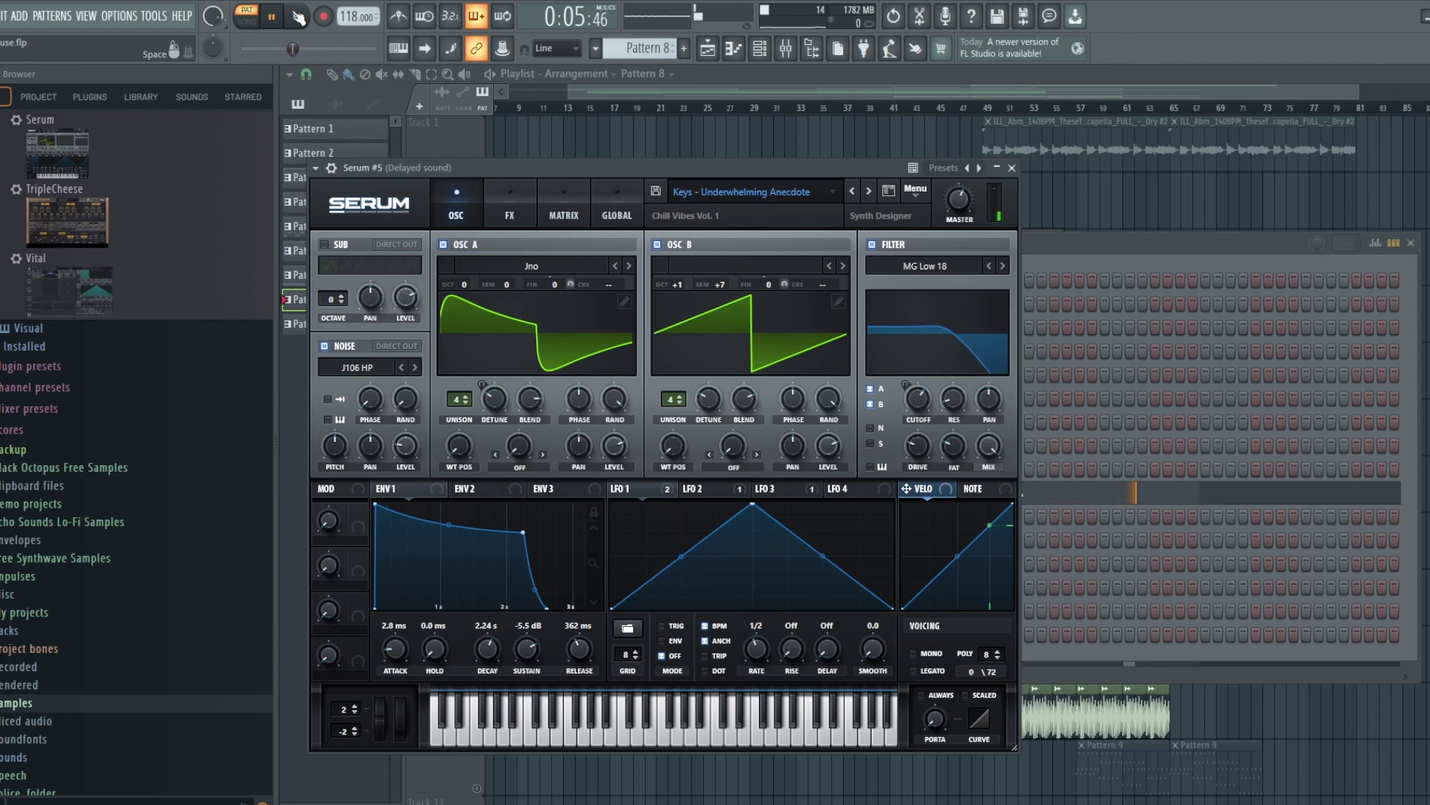
pyautogui.click(300, 16)
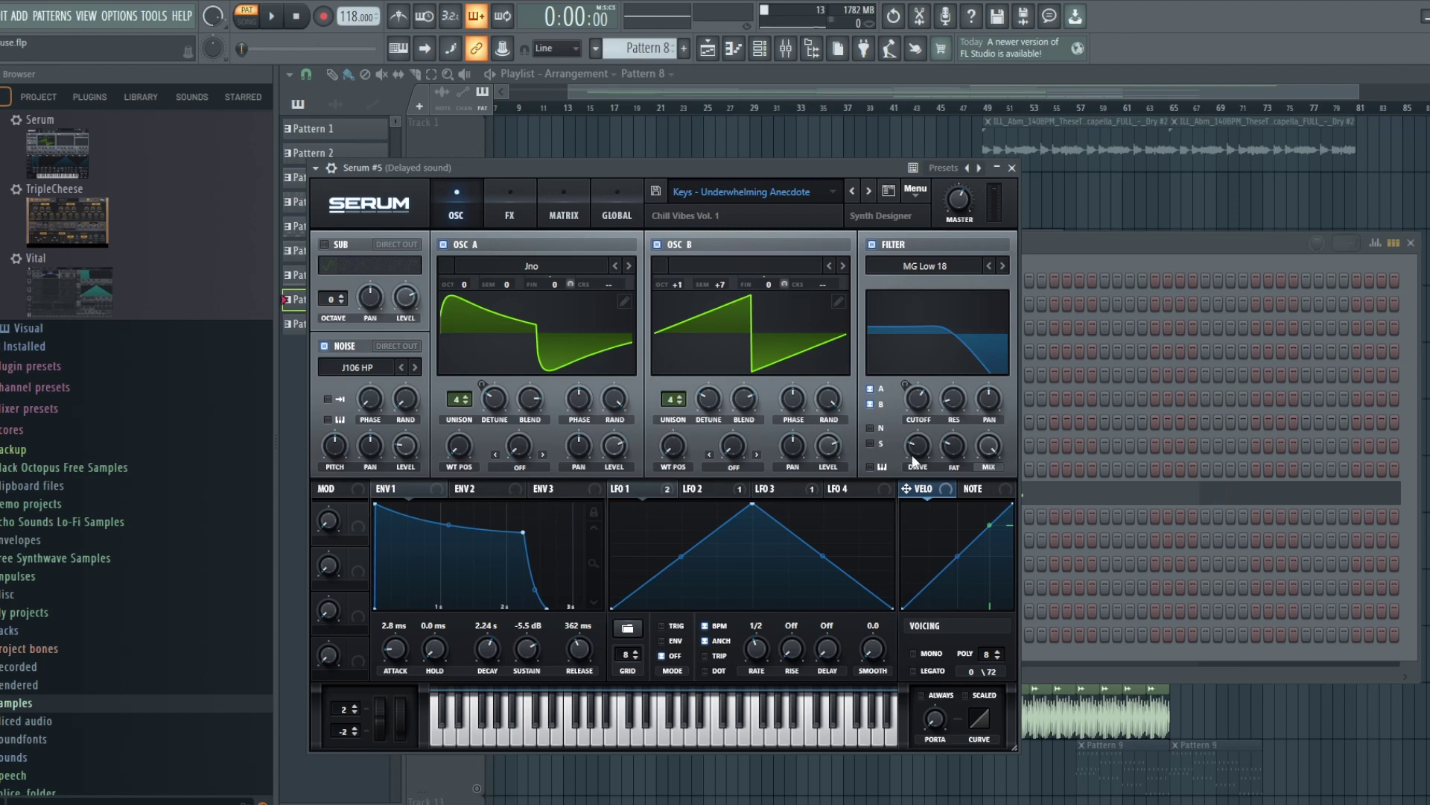
# Examine Serum #5's distortion, chorus, delay and reverb effects along with its oscillator and filter settings
pyautogui.click(502, 195)
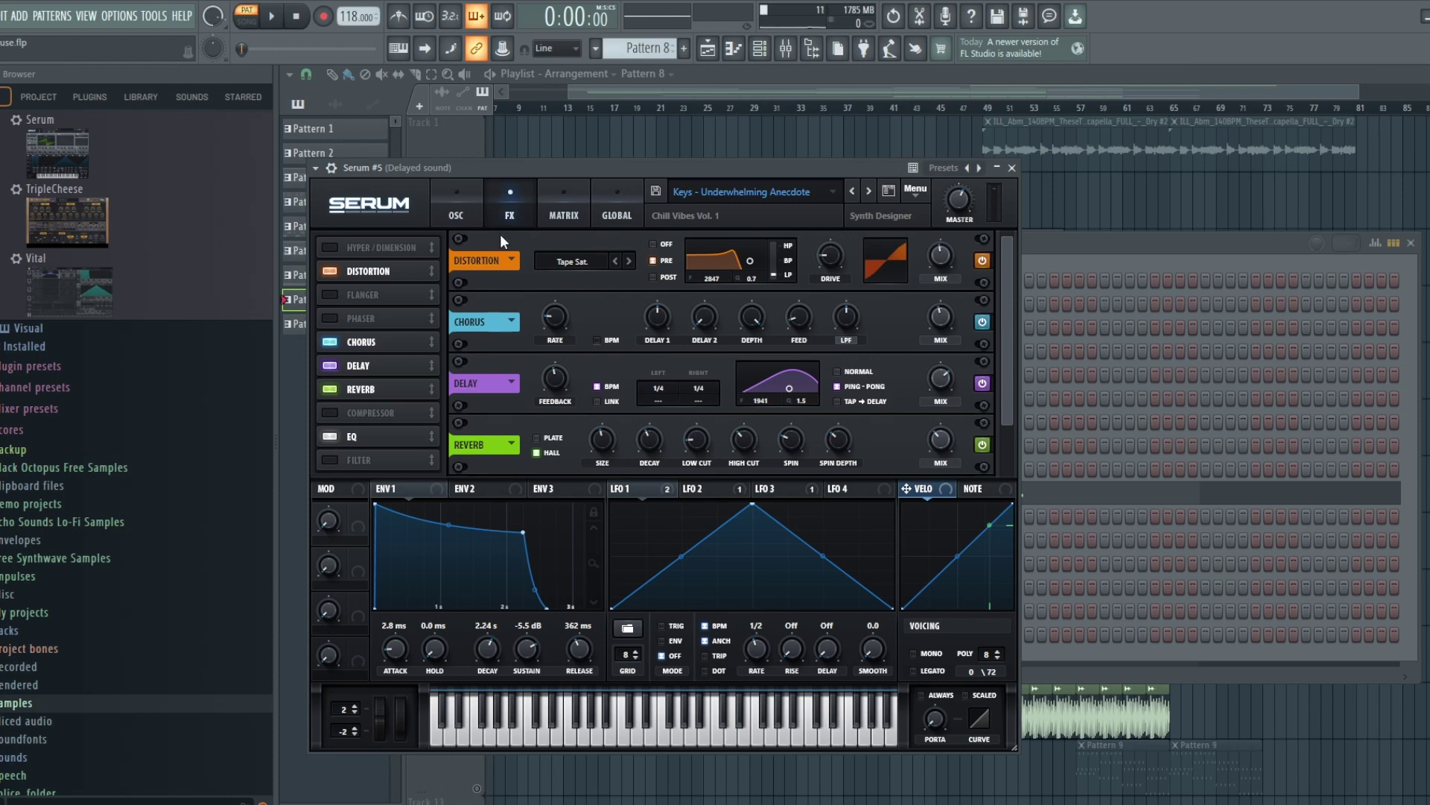
pyautogui.click(453, 215)
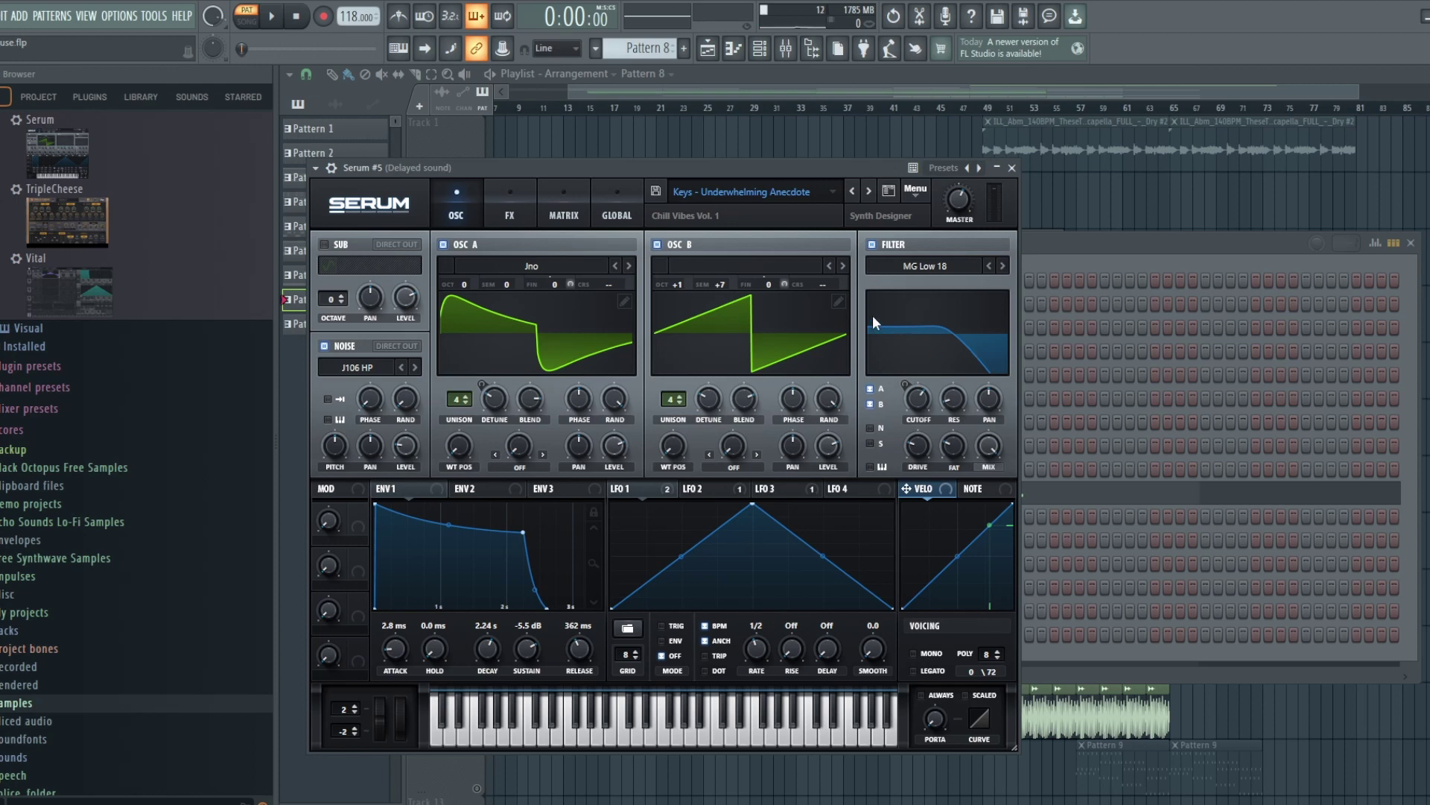
pyautogui.click(511, 215)
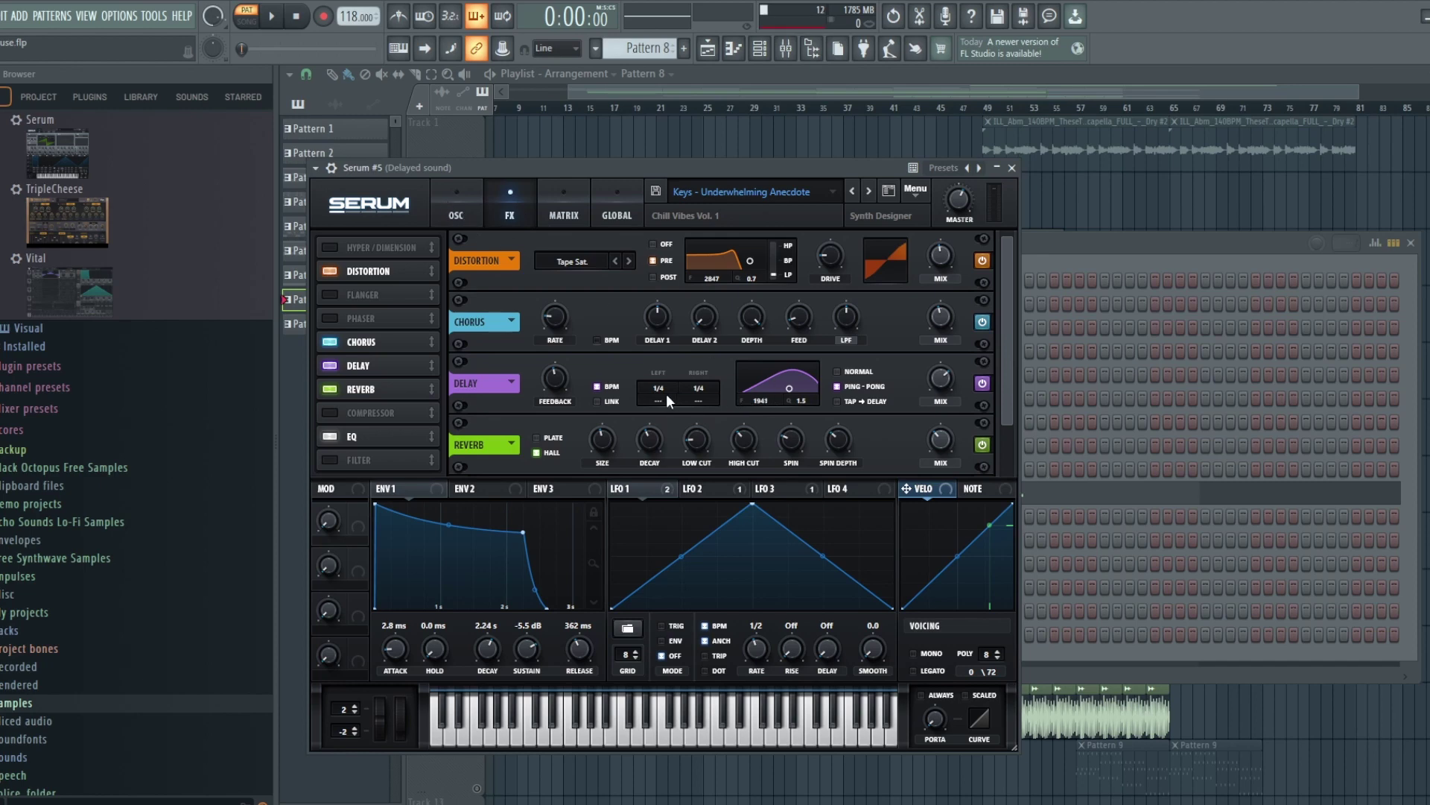
pyautogui.click(460, 214)
# Return to the playlist and play the arrangement in song mode from about bar 33
pyautogui.click(708, 49)
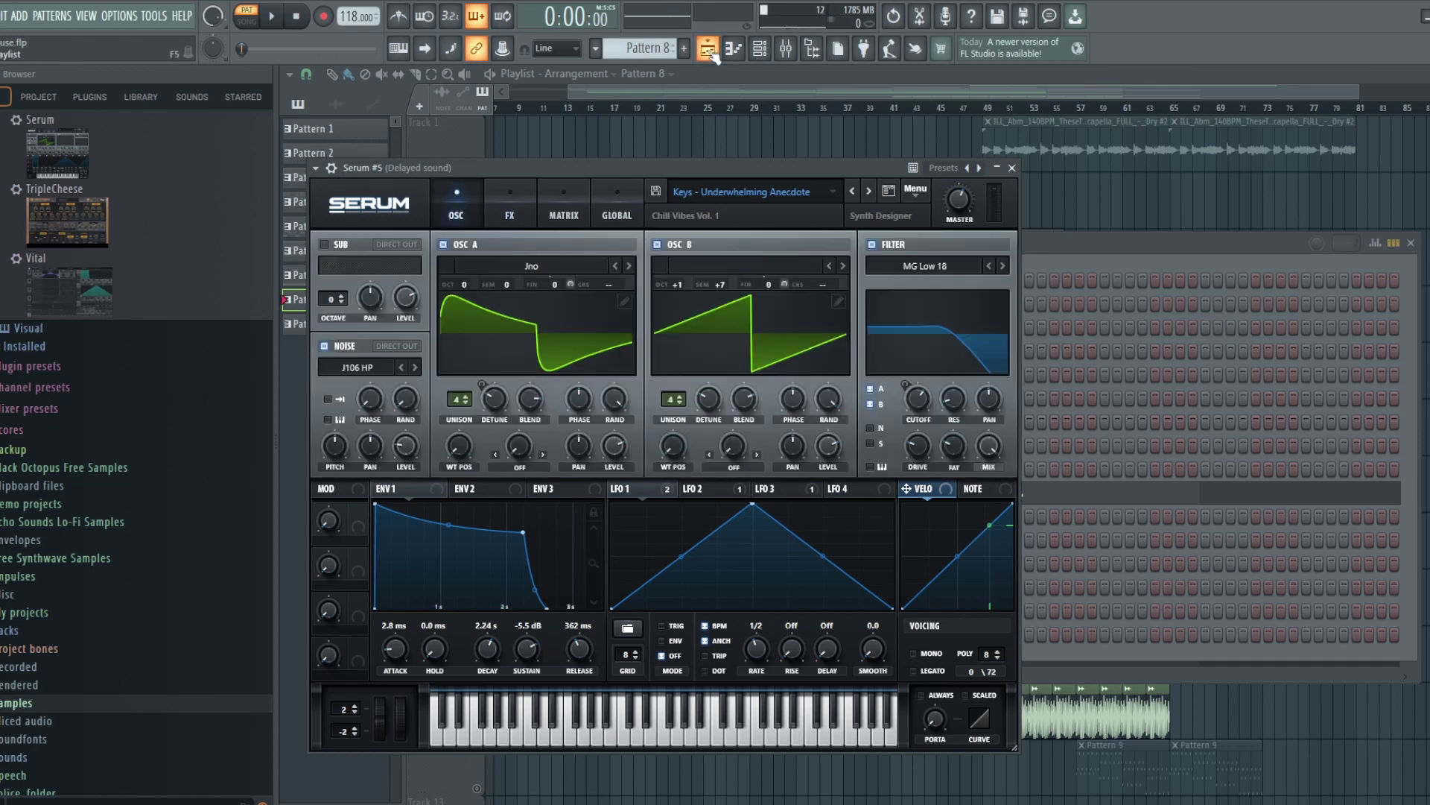
pyautogui.click(709, 51)
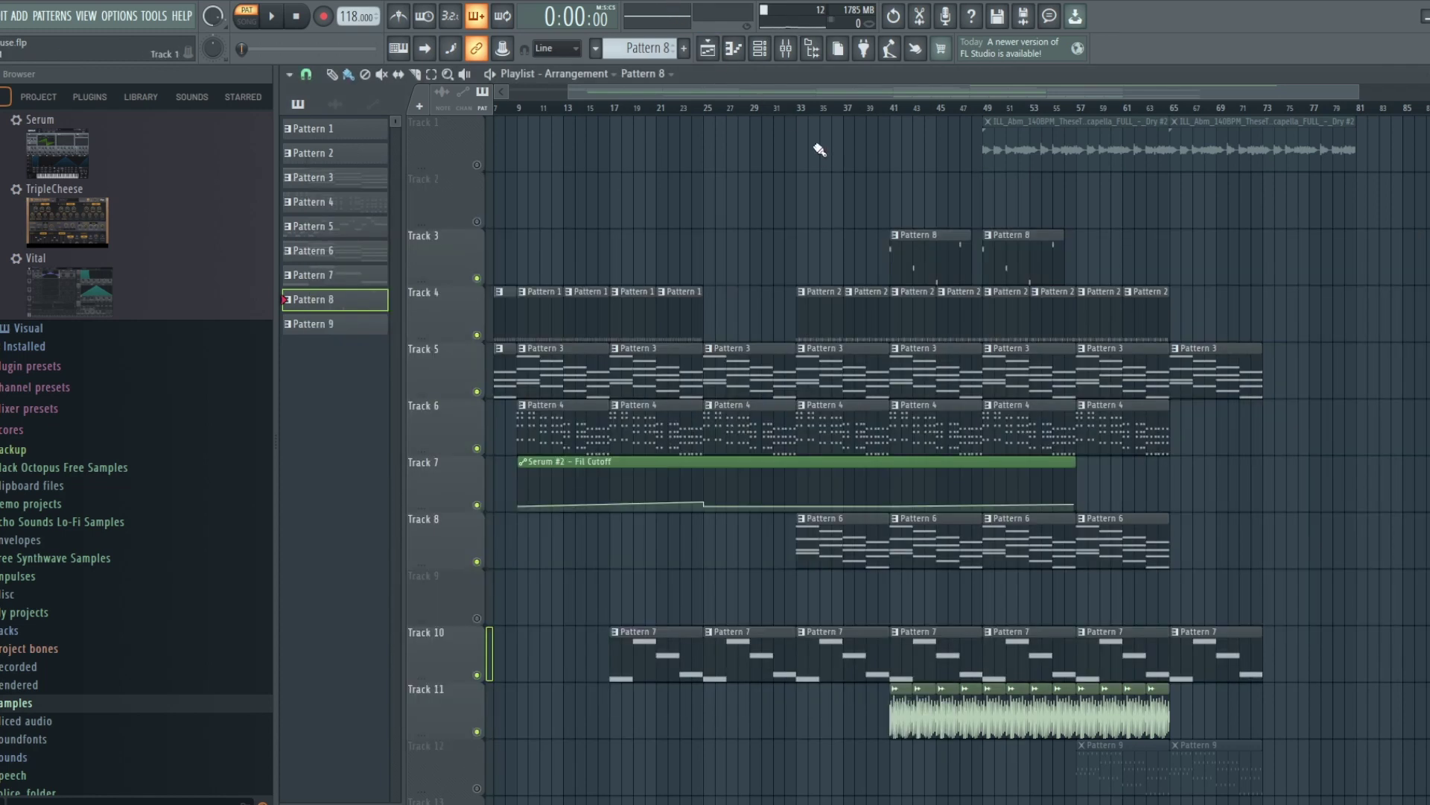
pyautogui.click(802, 108)
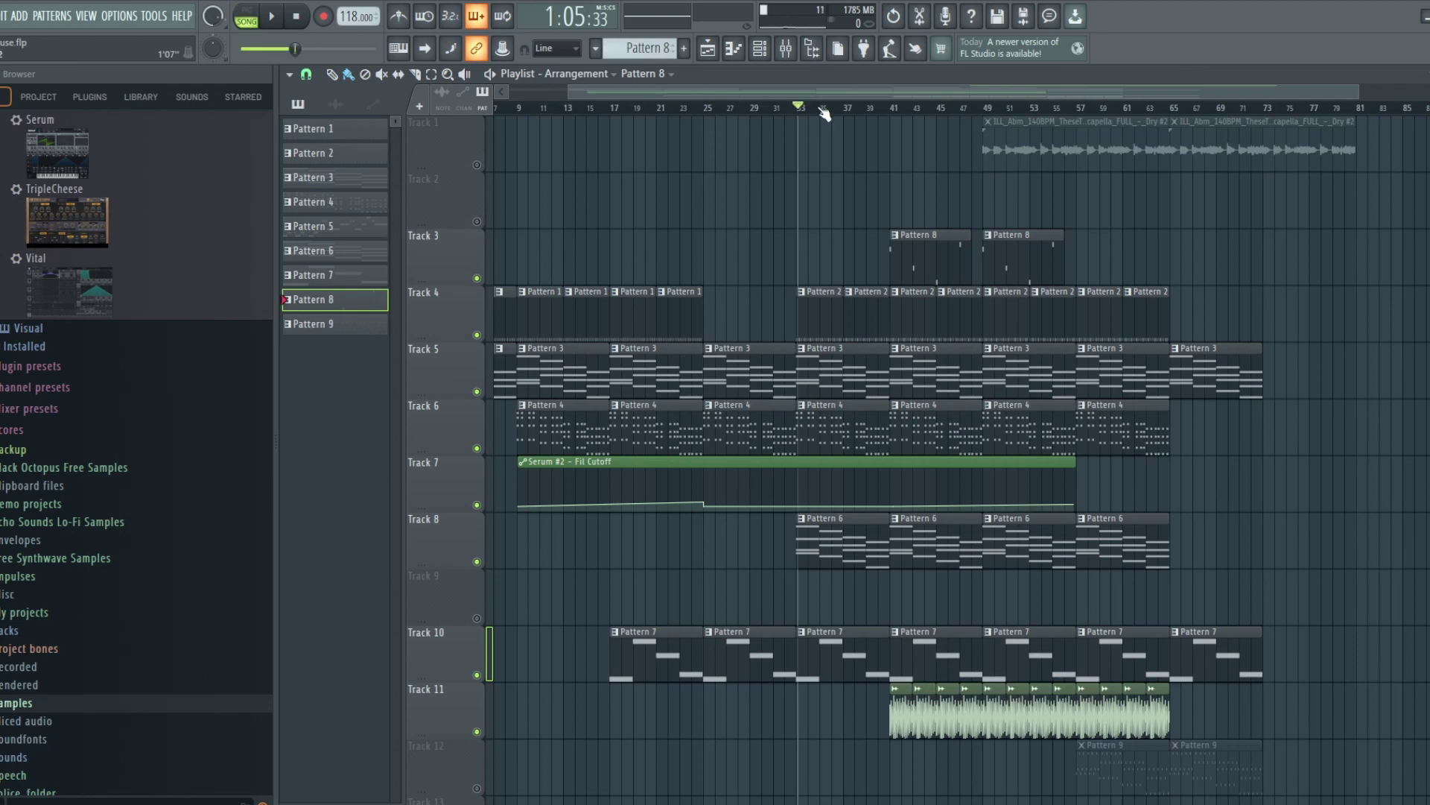
pyautogui.click(274, 17)
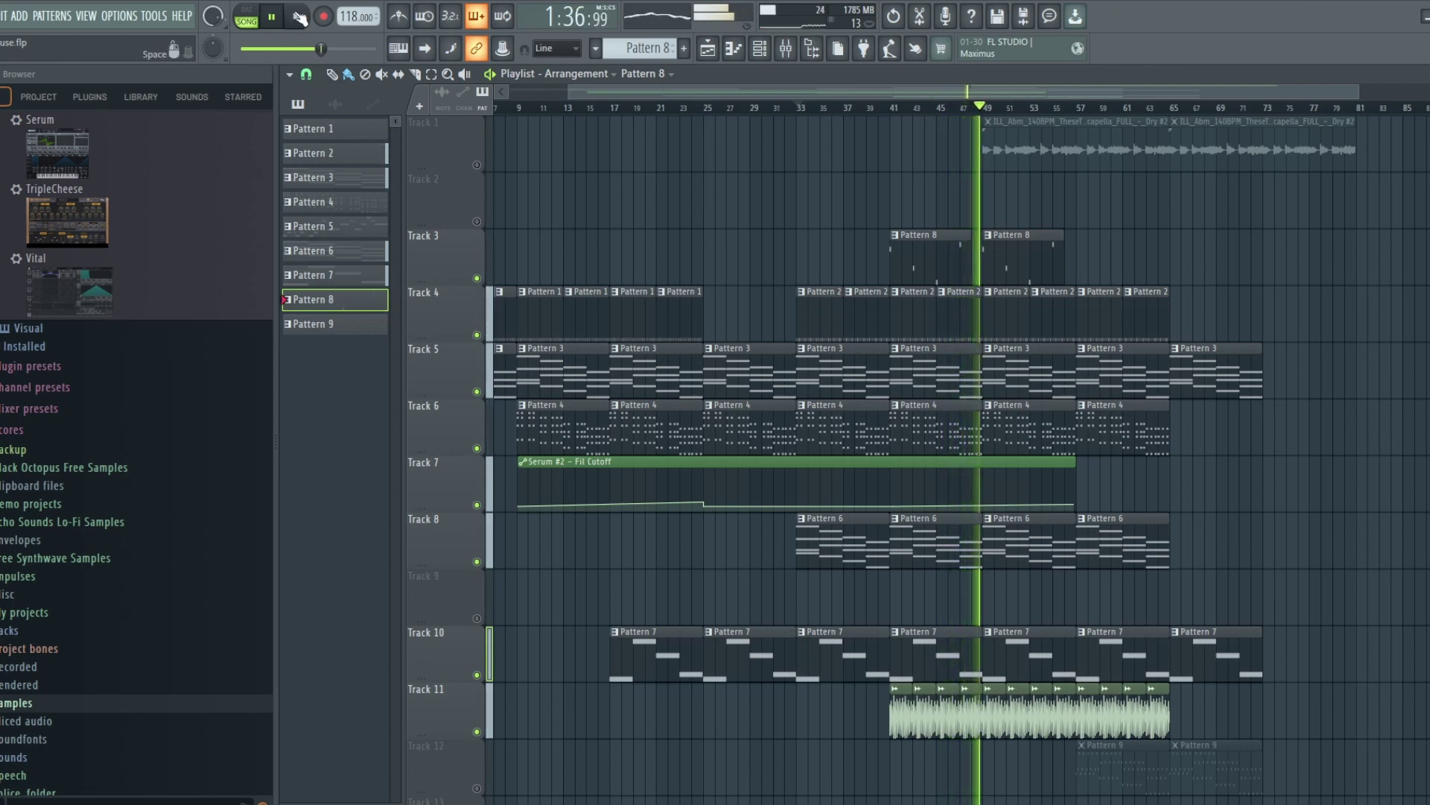
# Stop playback, audition the mdt_perc_124_gru top loop from Track 11 in its channel settings, and cue the arrangement at bar 41
pyautogui.click(299, 18)
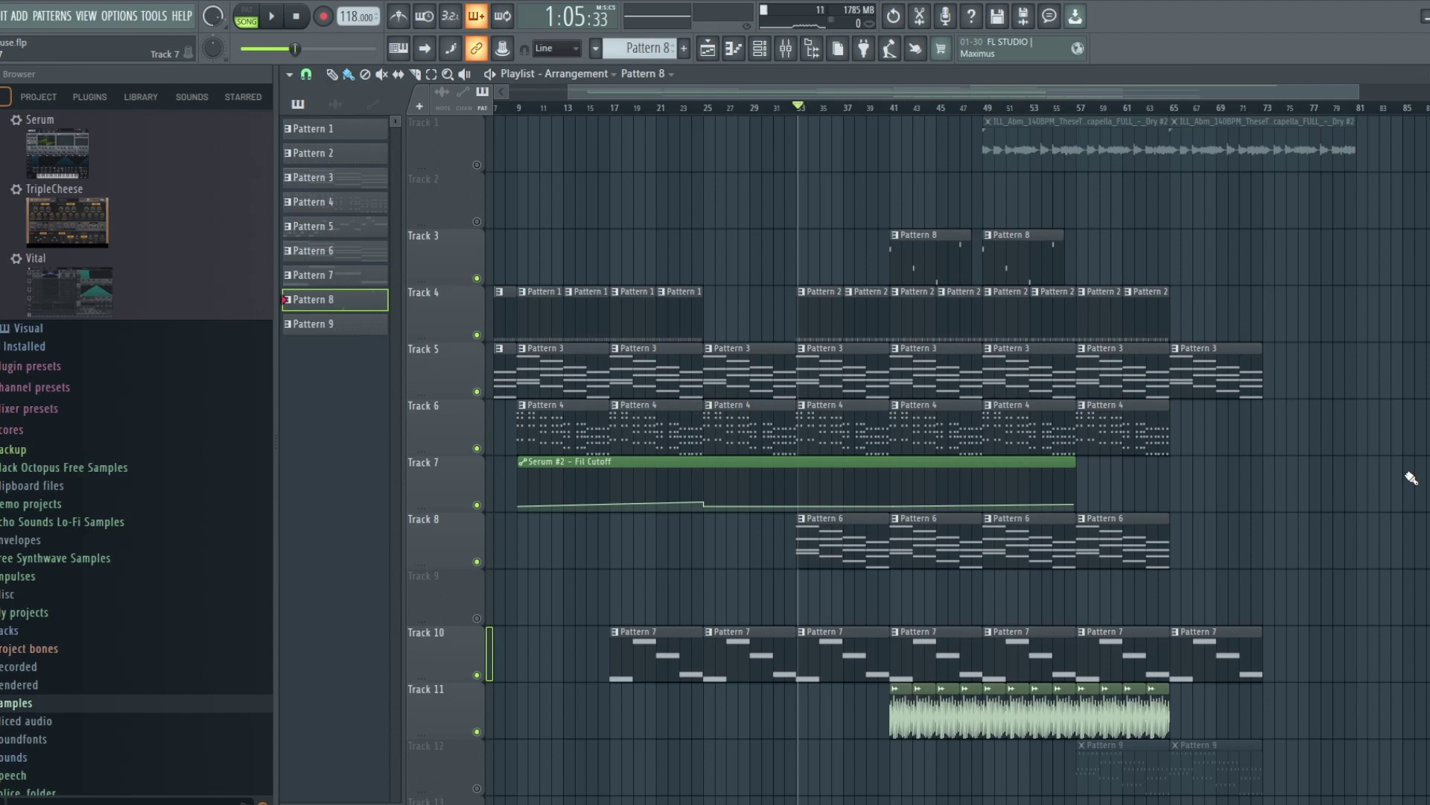
pyautogui.doubleClick(904, 686)
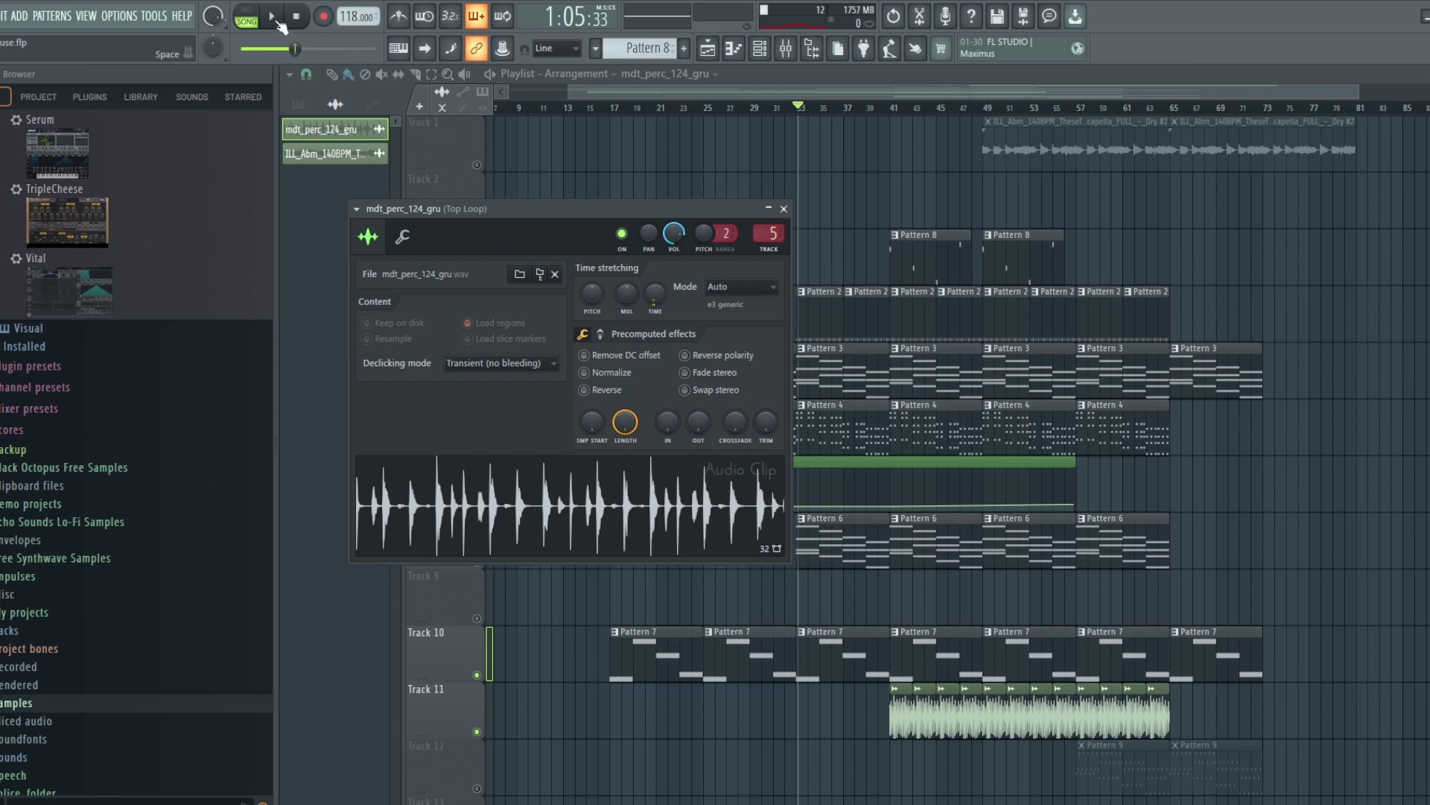
pyautogui.click(246, 15)
pyautogui.click(522, 484)
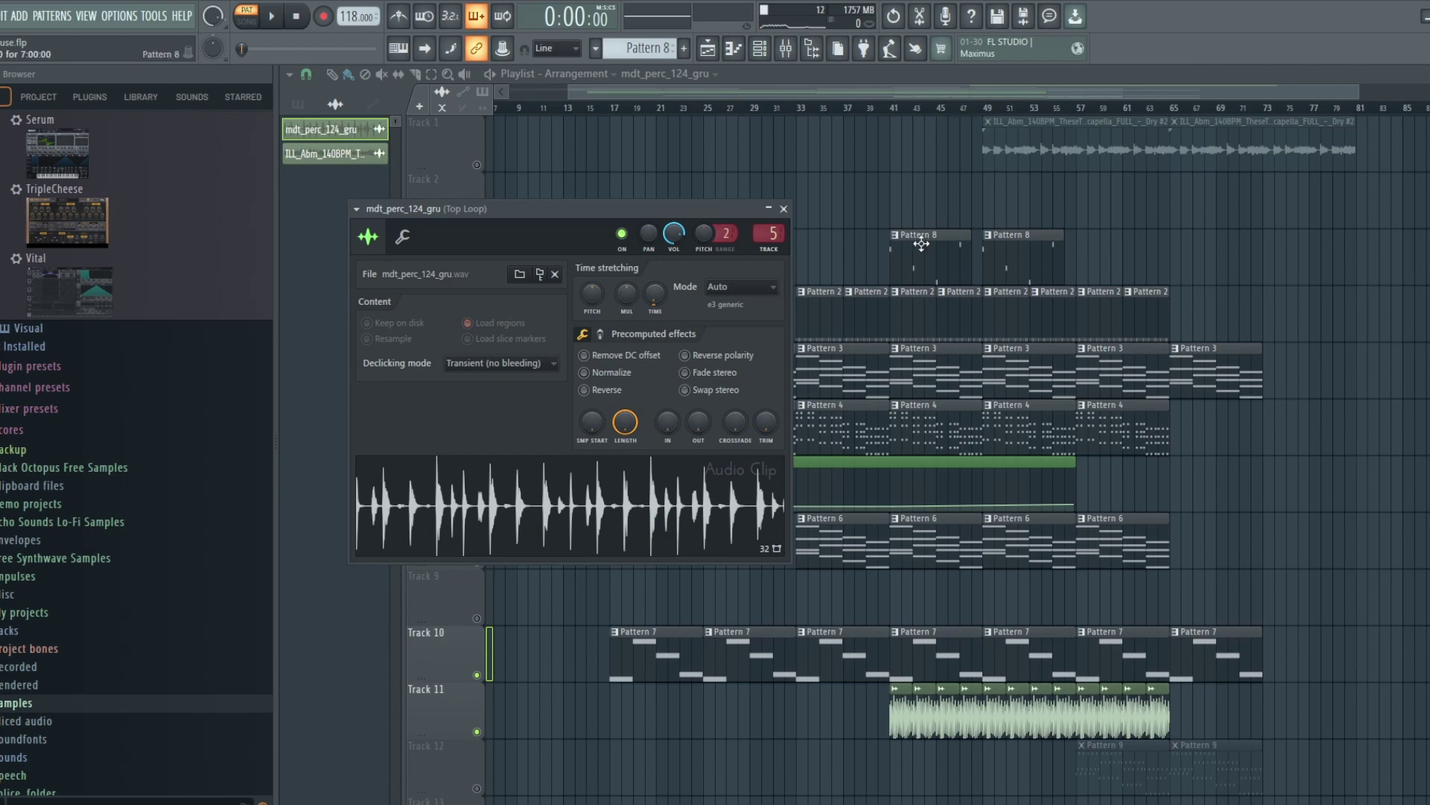
pyautogui.click(893, 110)
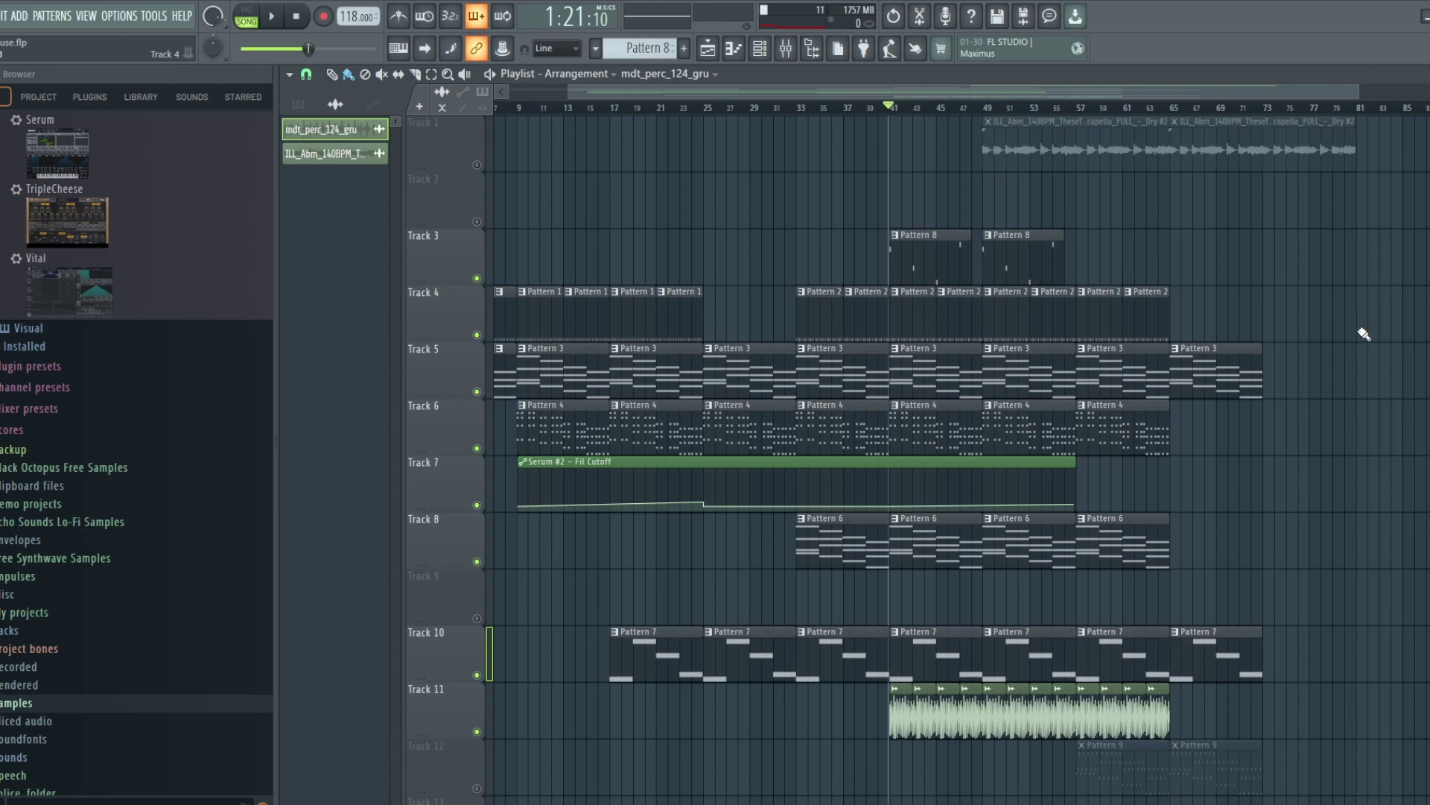
# Unmute Track 1, open the settings of its acapella vocal clip, and stop playback
pyautogui.click(477, 164)
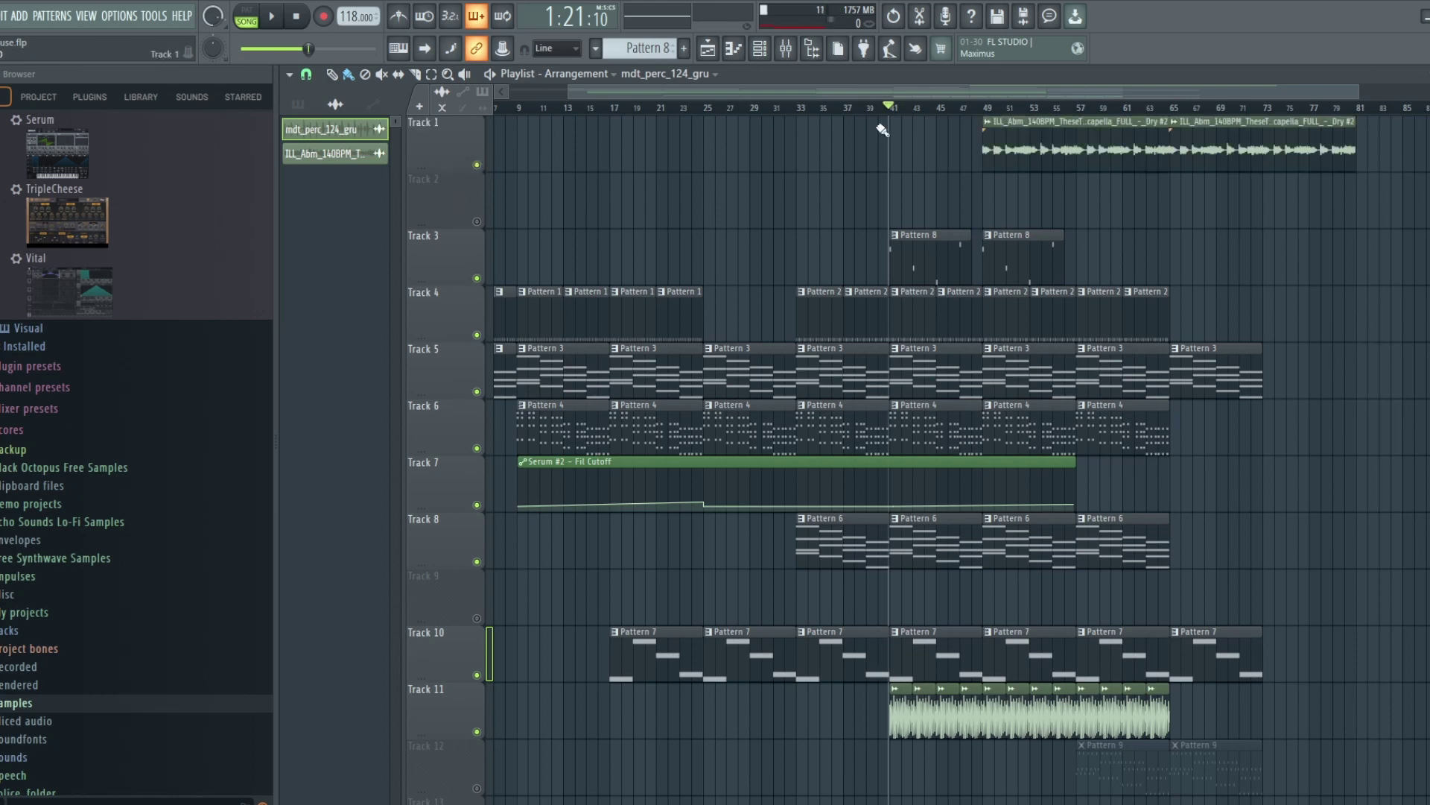
pyautogui.doubleClick(988, 113)
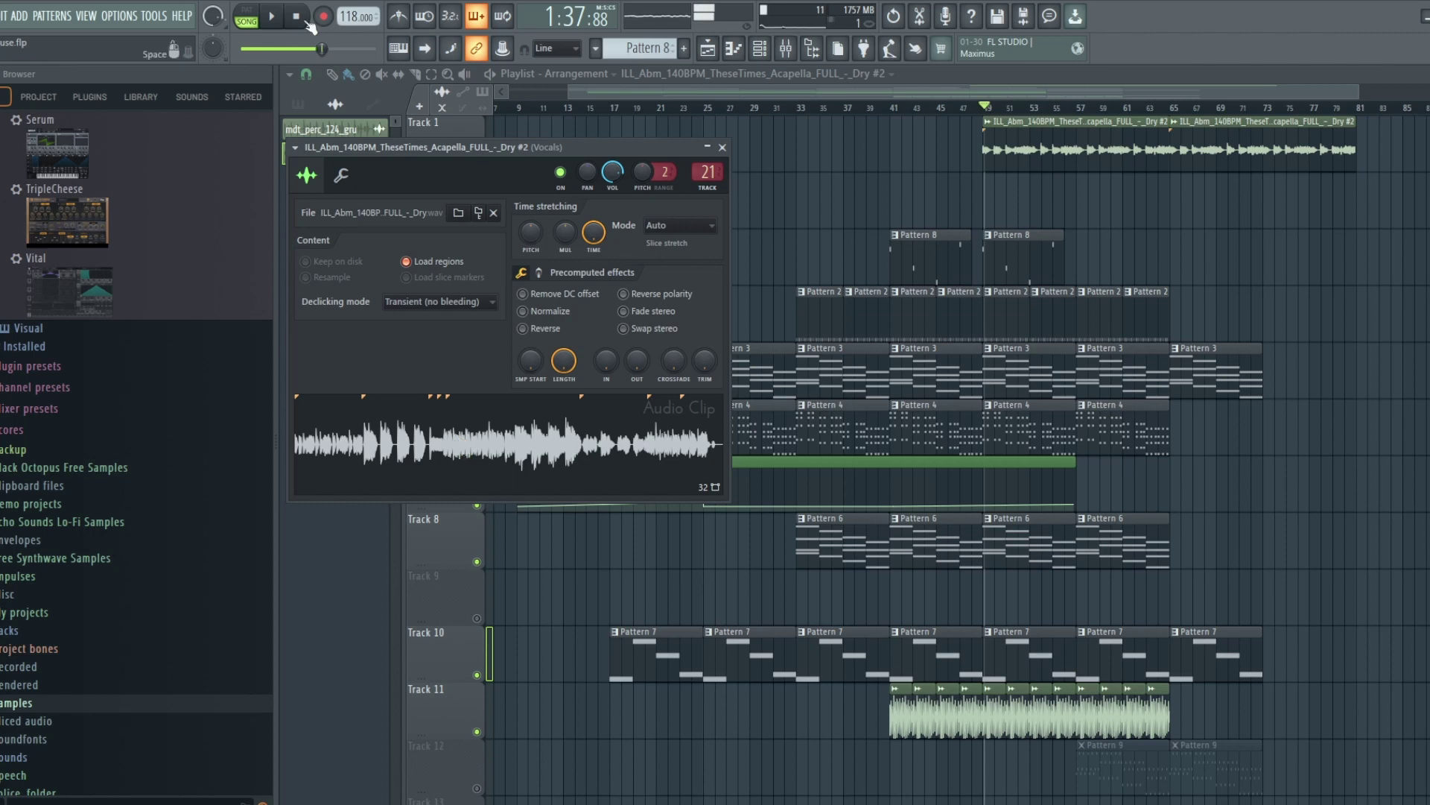
pyautogui.click(297, 16)
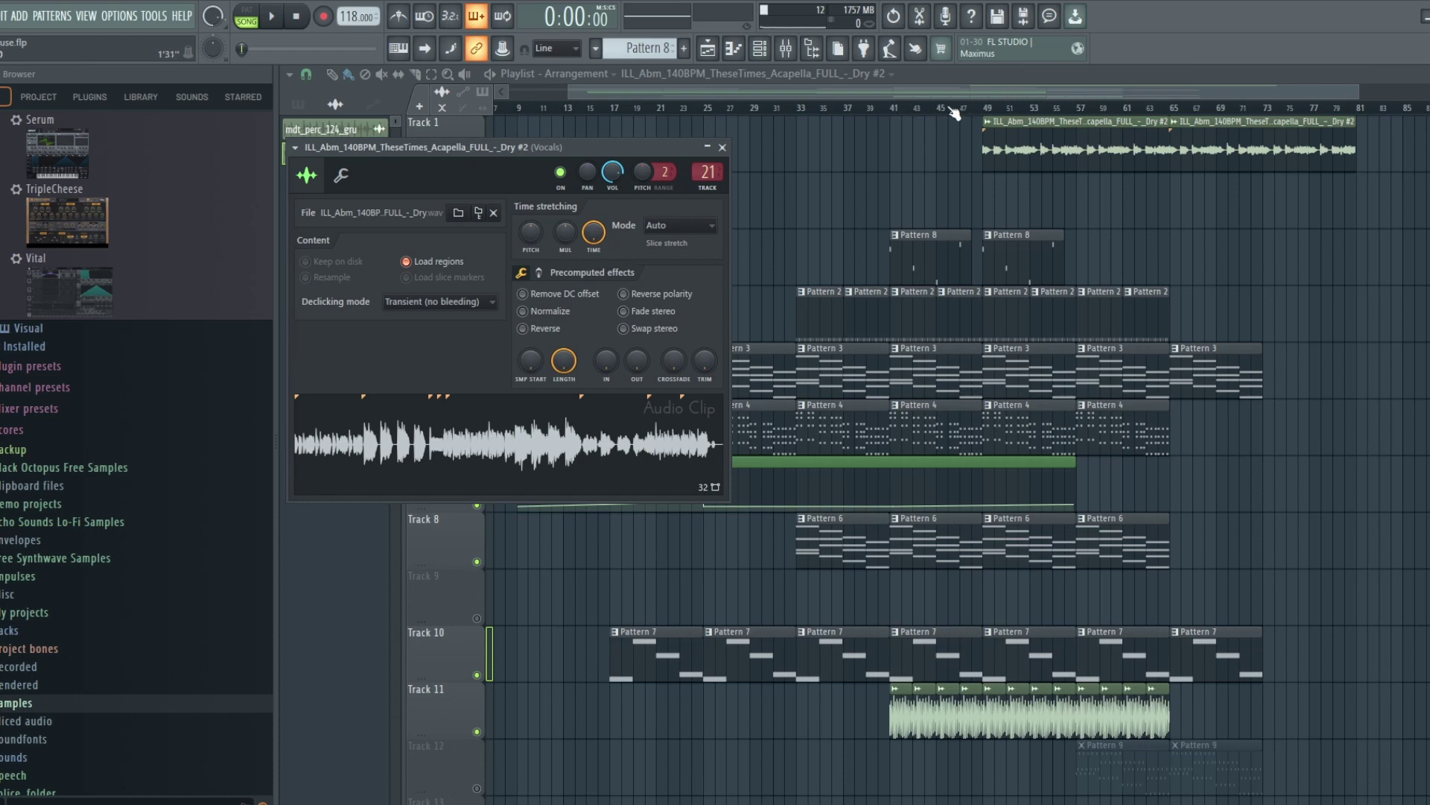
# Play the arrangement with the vocals from bar 49 and stop it
pyautogui.click(984, 108)
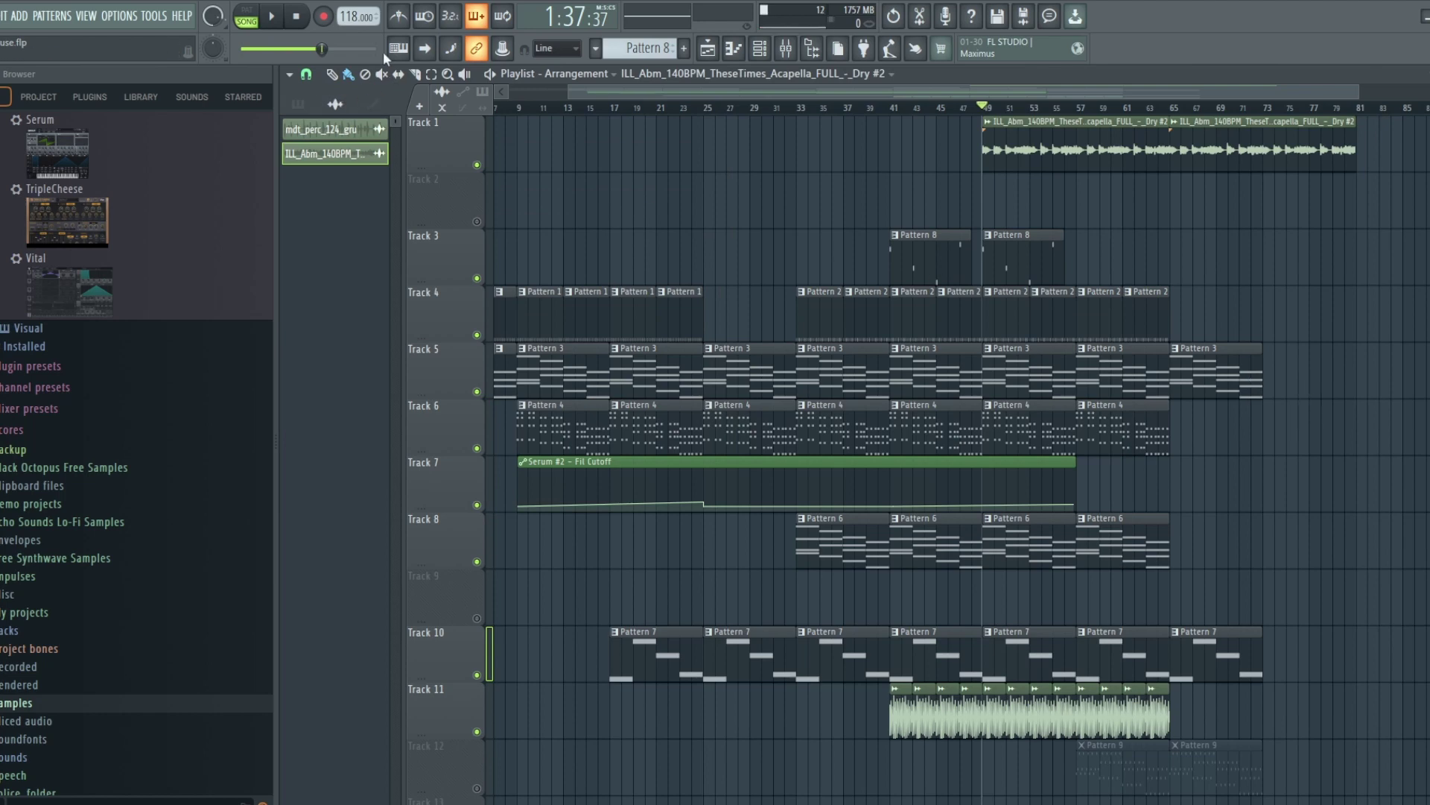
pyautogui.click(274, 18)
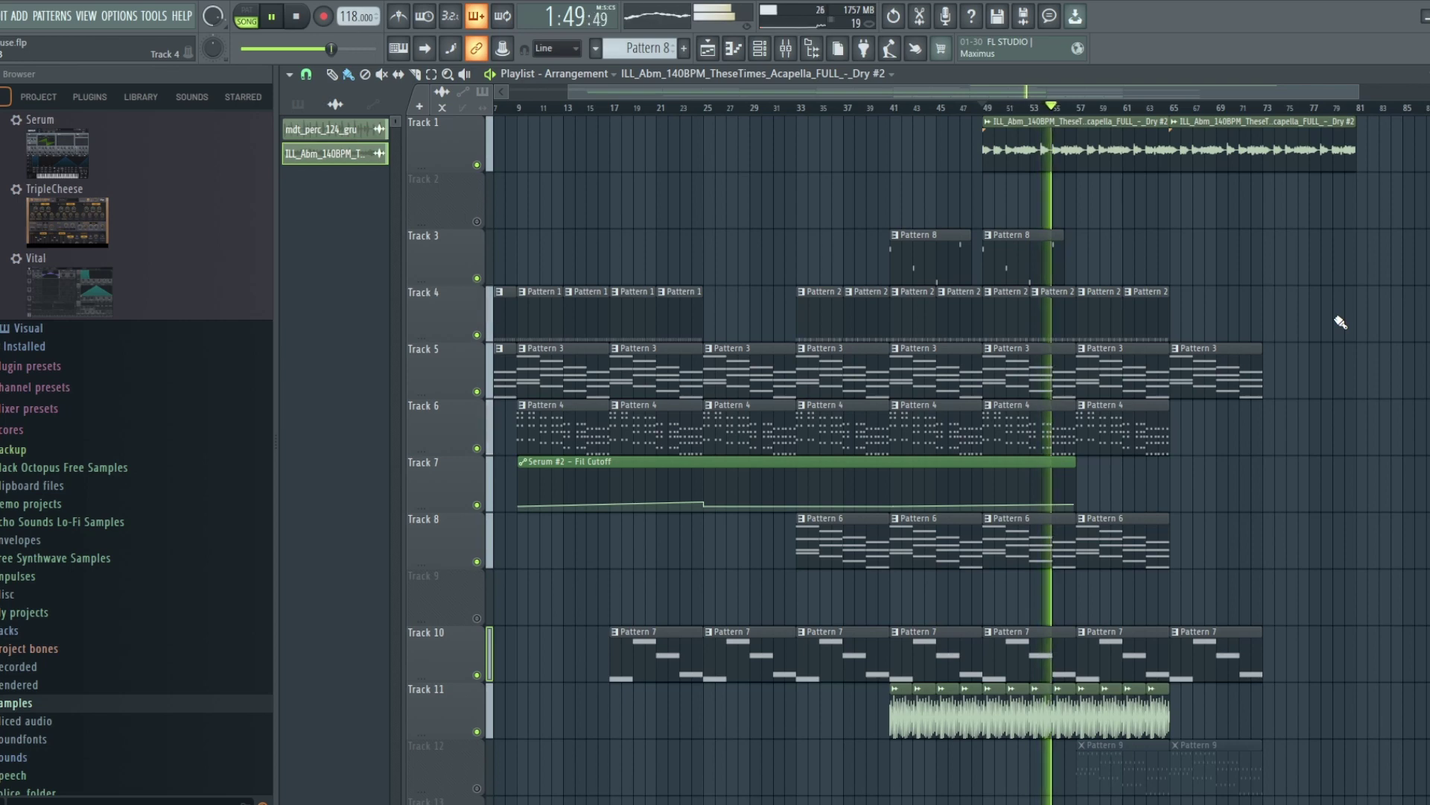
pyautogui.click(296, 28)
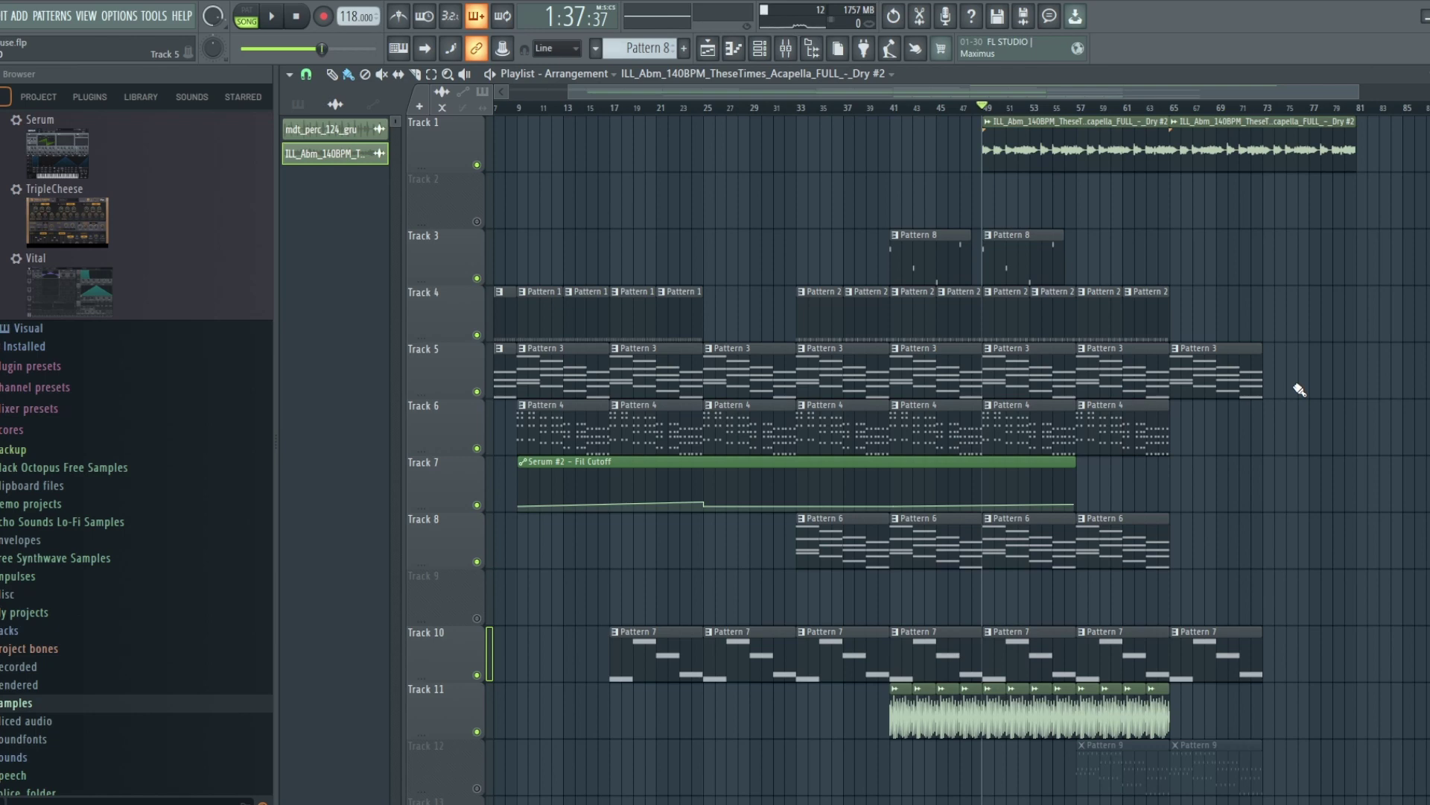
# Unmute Track 12 and open its Pattern 9 clip in the piano roll
pyautogui.scroll(-1, 1230, 243)
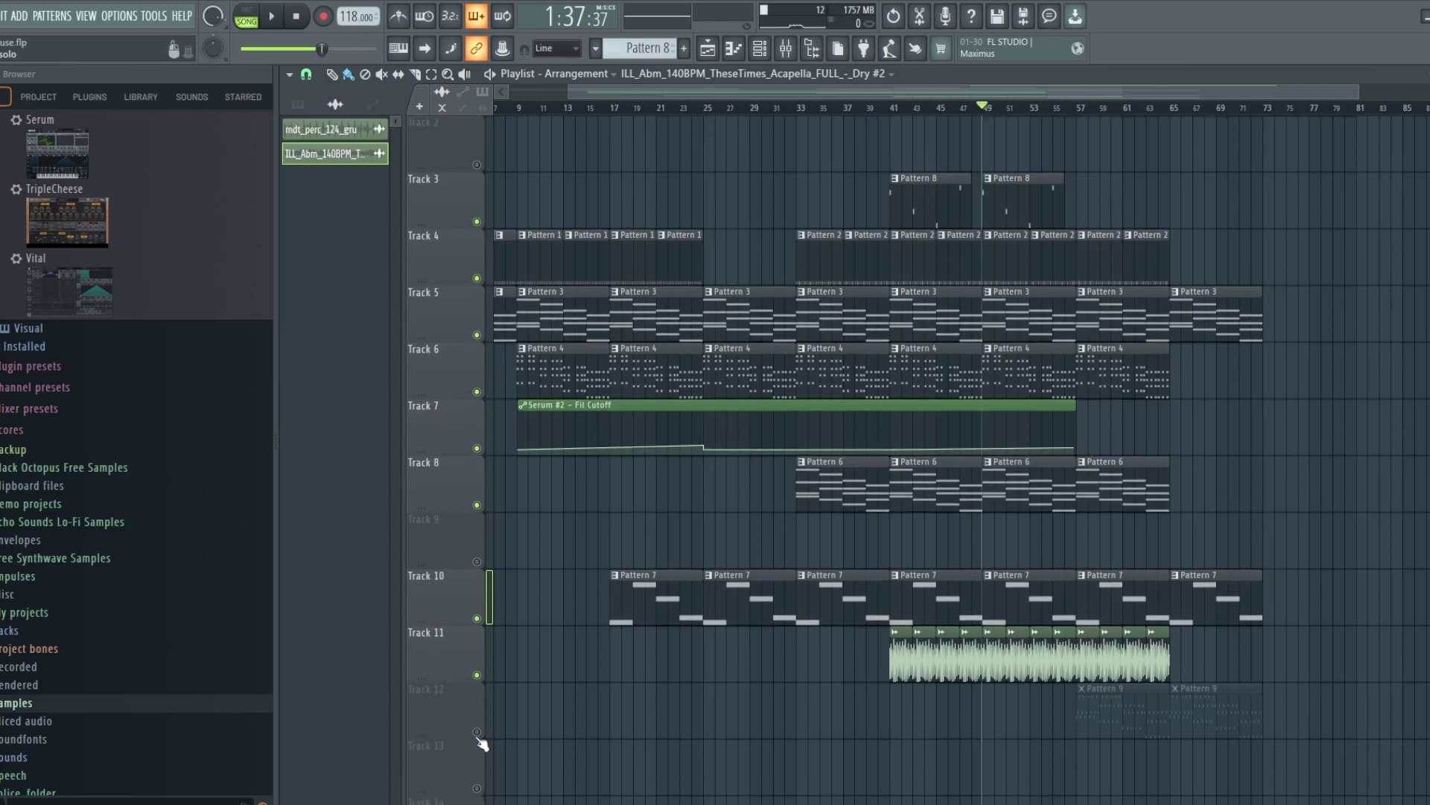
pyautogui.click(477, 732)
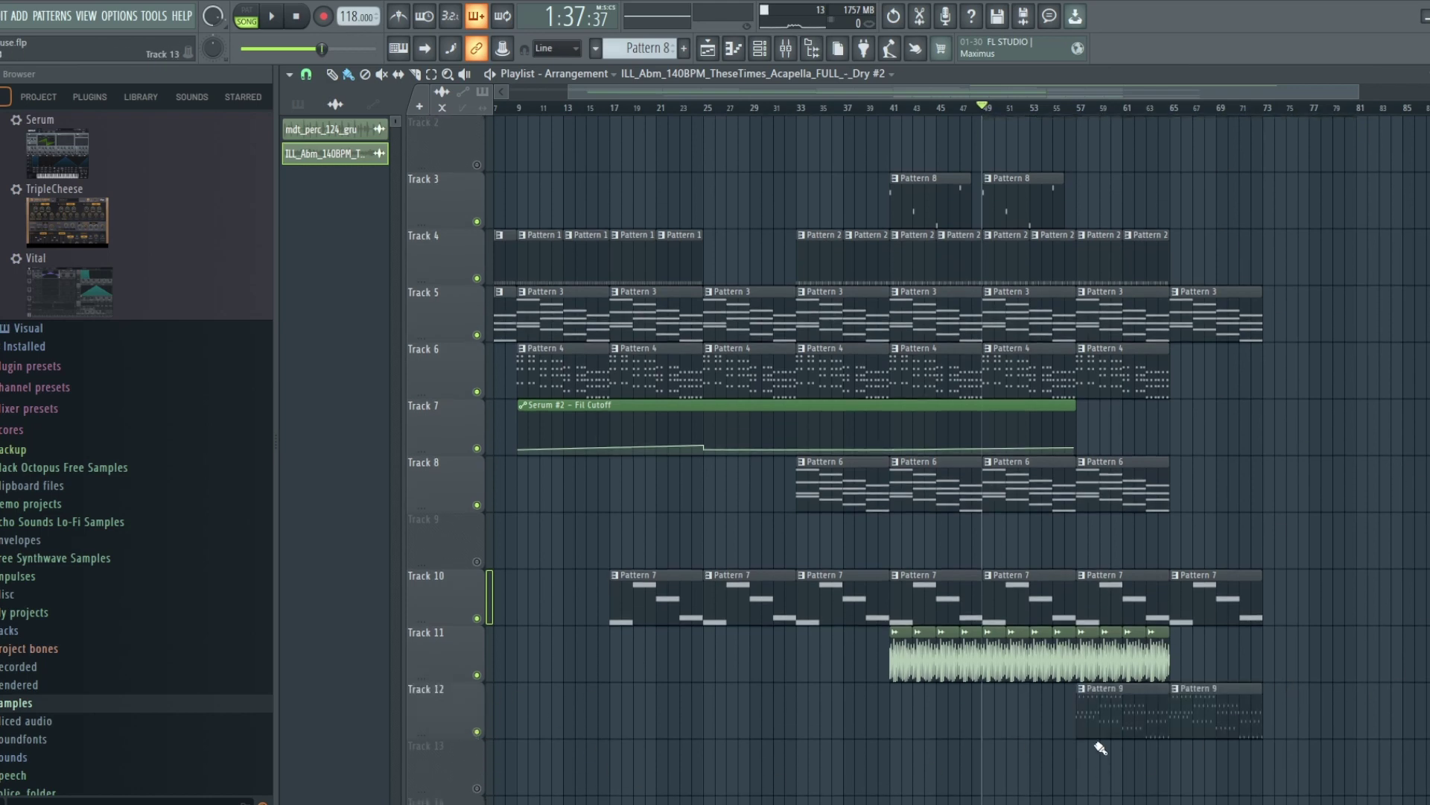
pyautogui.doubleClick(1130, 708)
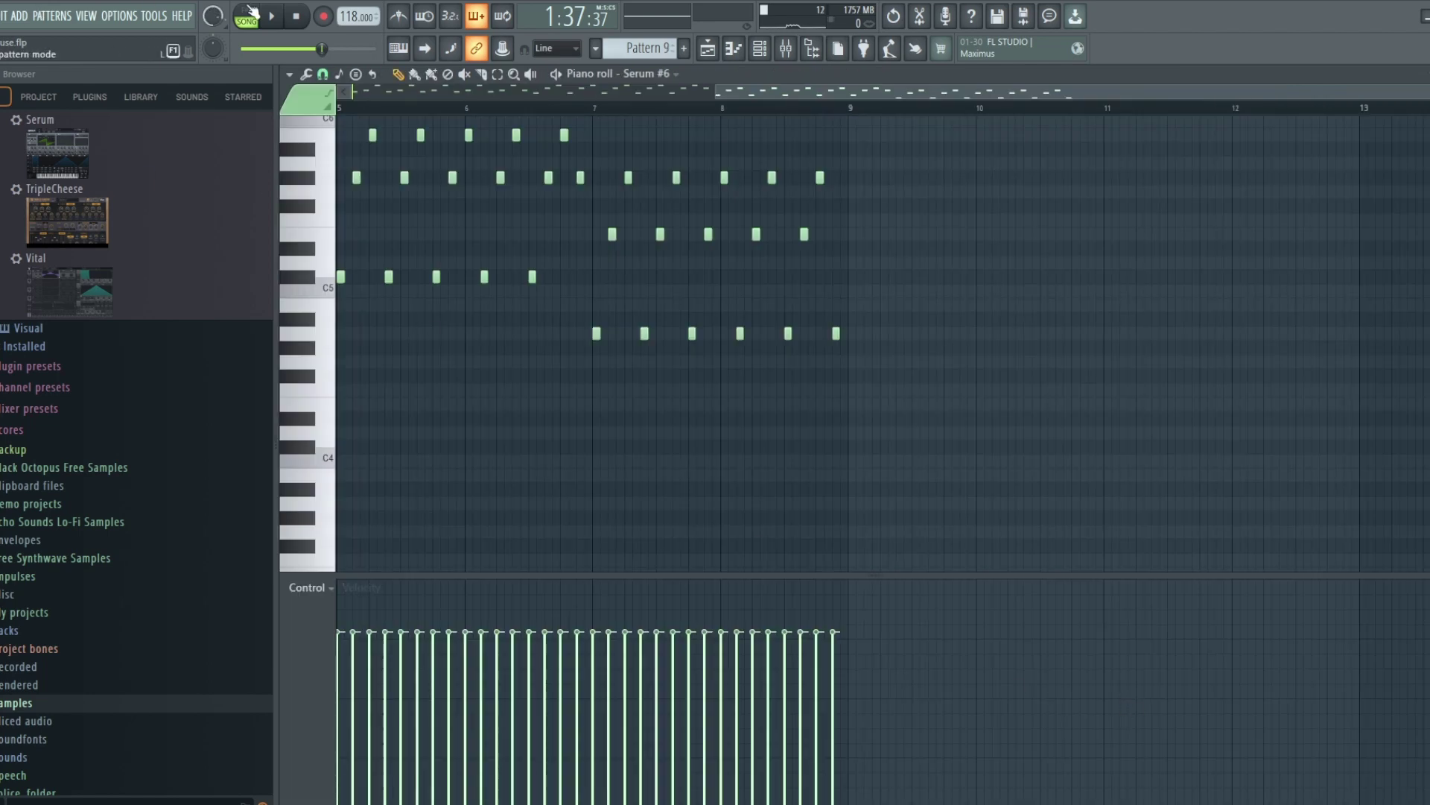
# Show Pattern 9's notes from bar 1 in the piano roll and play the pattern on its own in pattern mode
pyautogui.click(248, 14)
pyautogui.scroll(4, 690, 329)
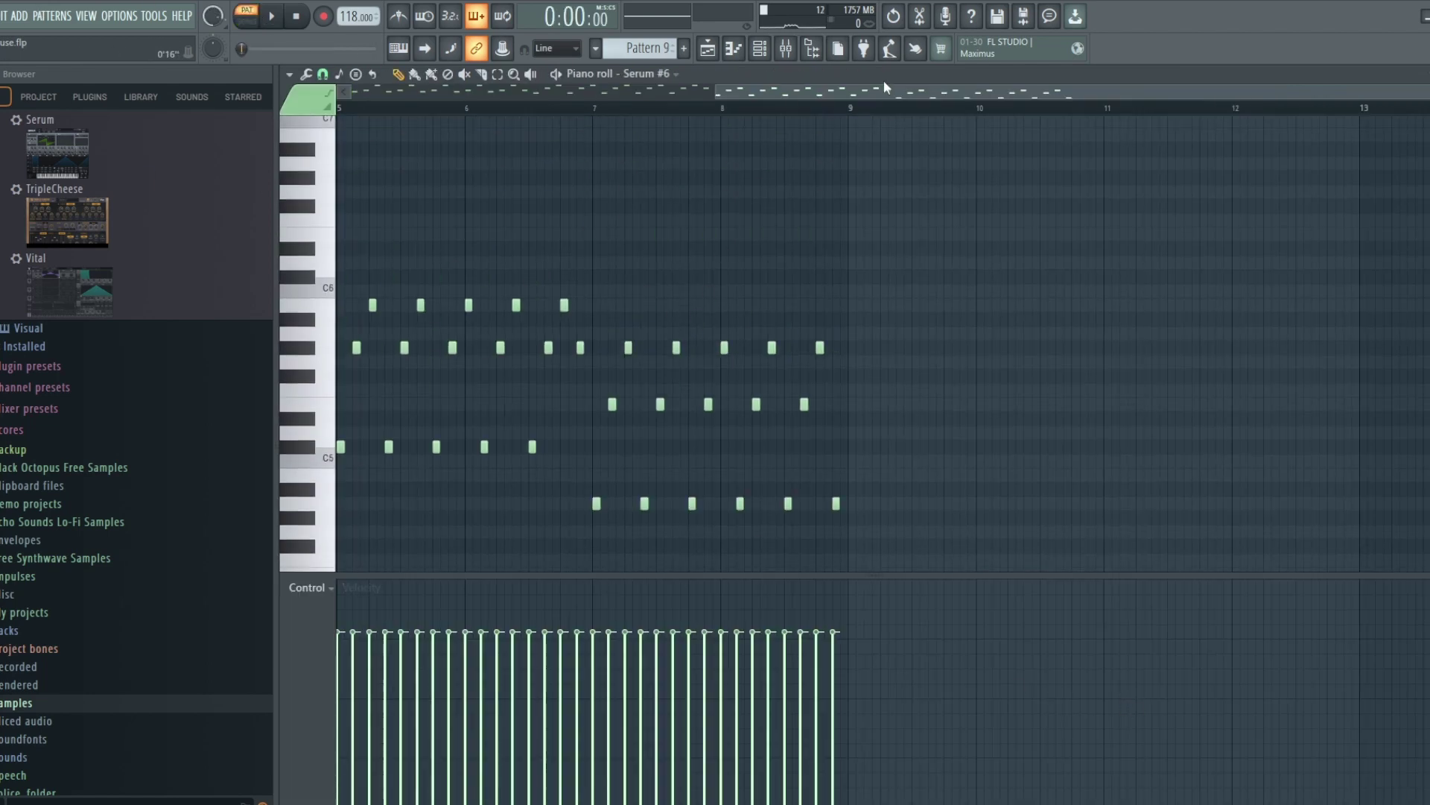
pyautogui.moveTo(888, 93); pyautogui.dragTo(508, 92)
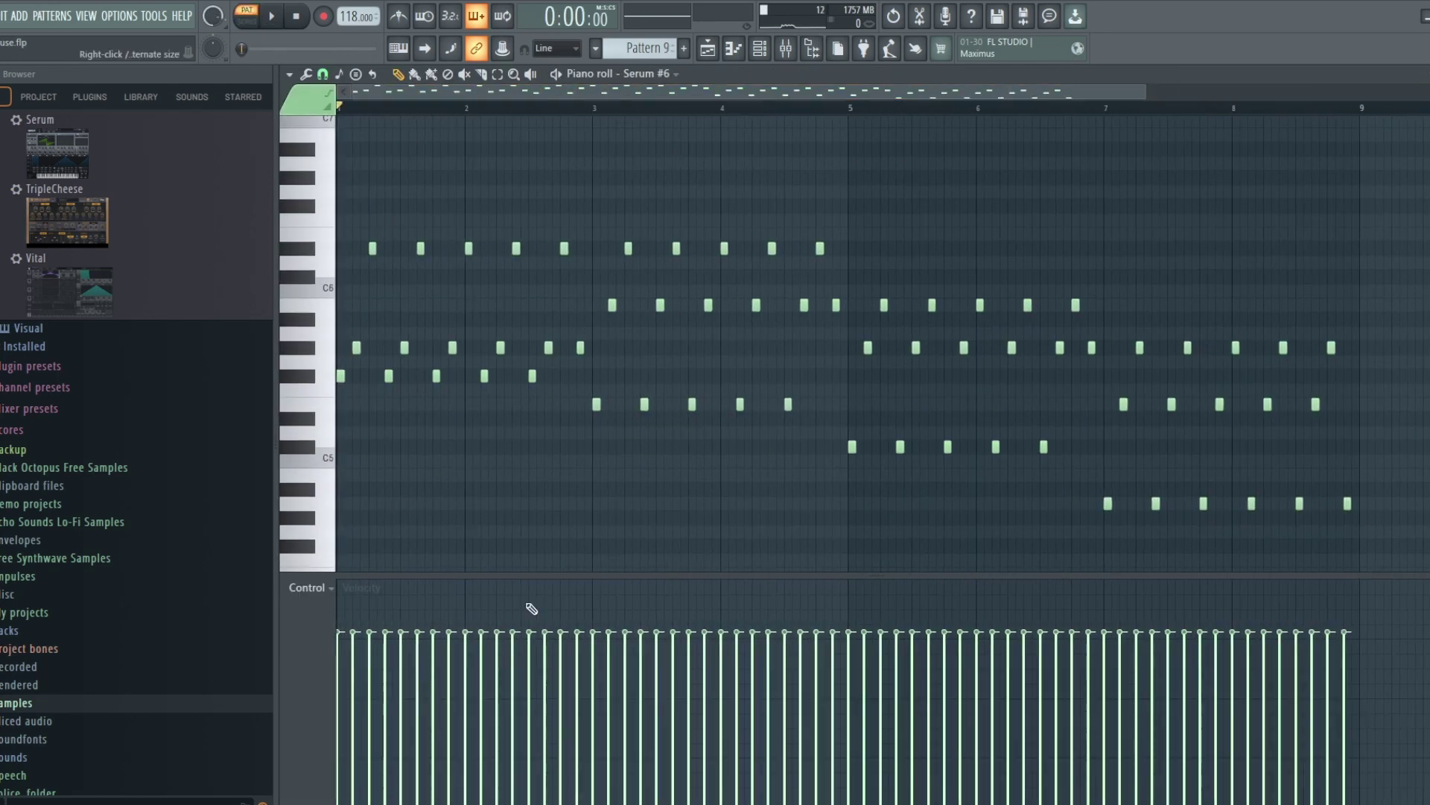
pyautogui.click(273, 22)
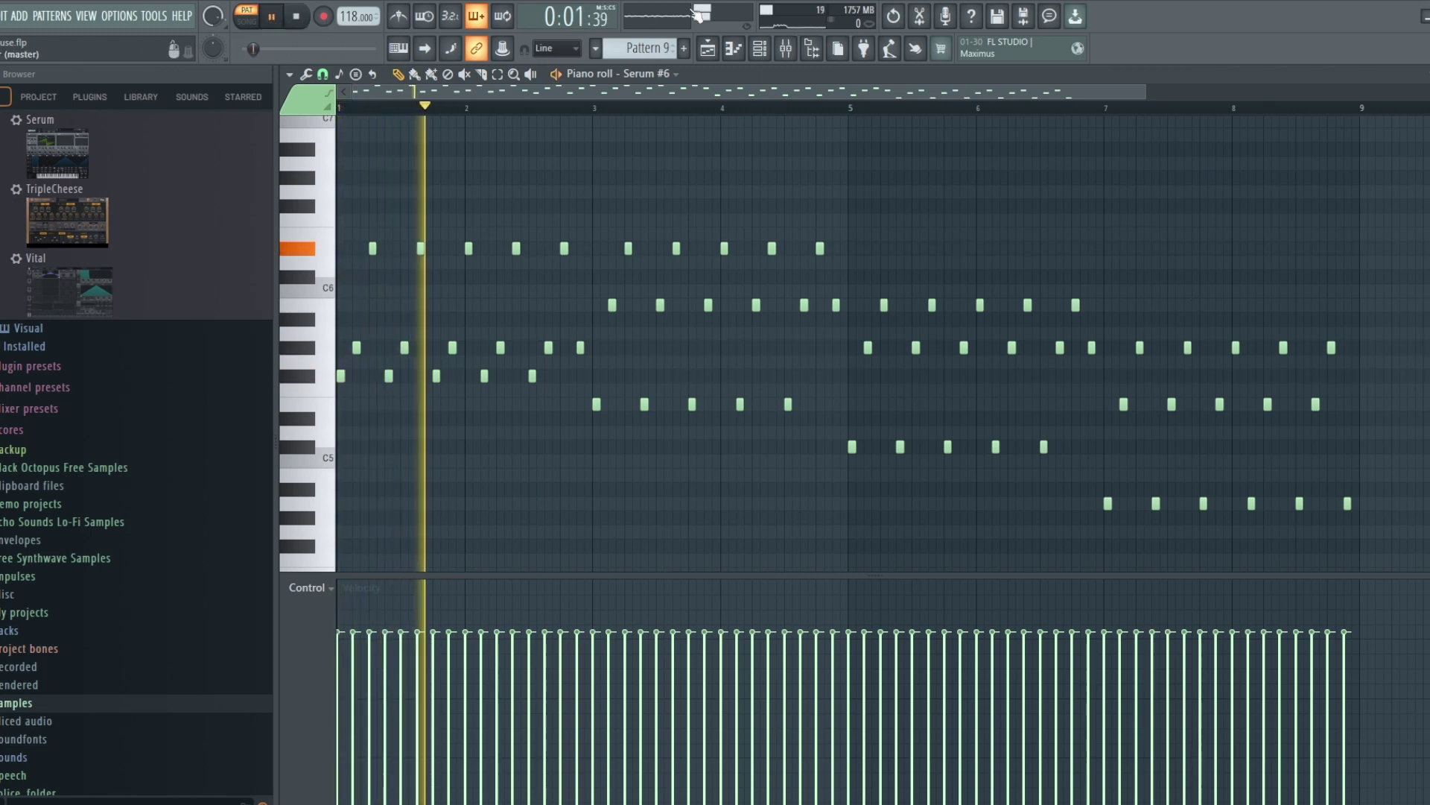
# Open Serum #6 from the channel rack and examine its effects along with its oscillator and filter settings
pyautogui.click(760, 45)
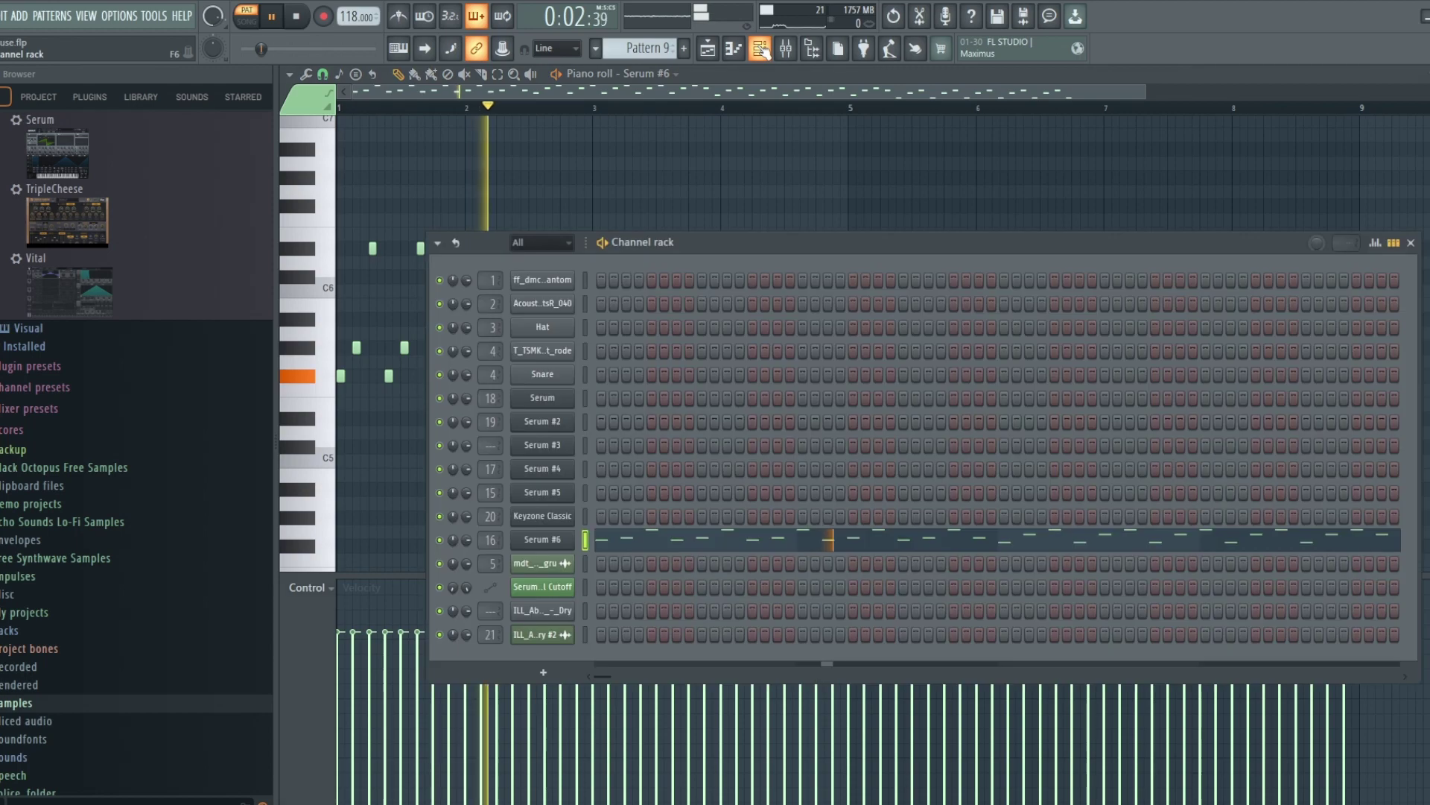
pyautogui.click(565, 550)
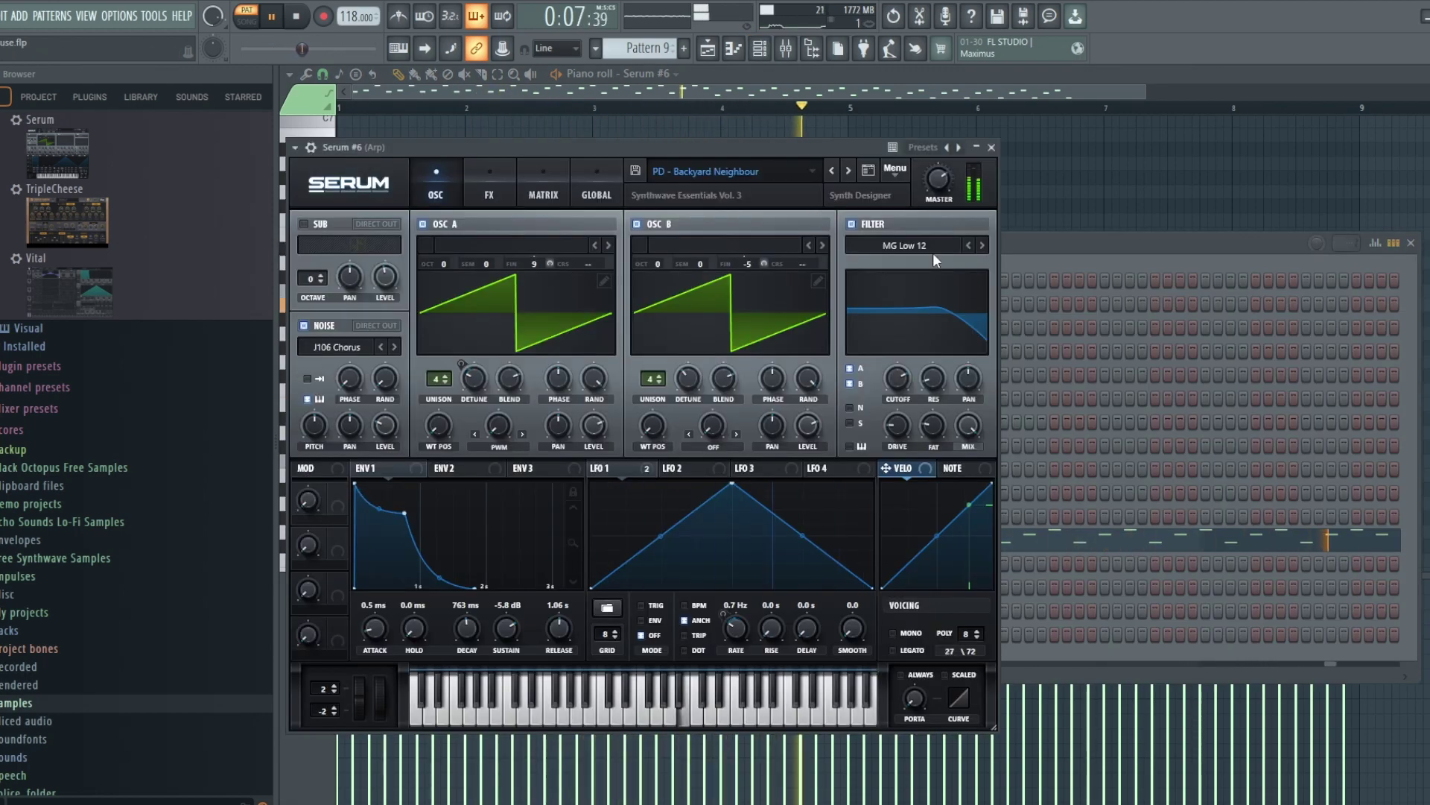
pyautogui.click(486, 176)
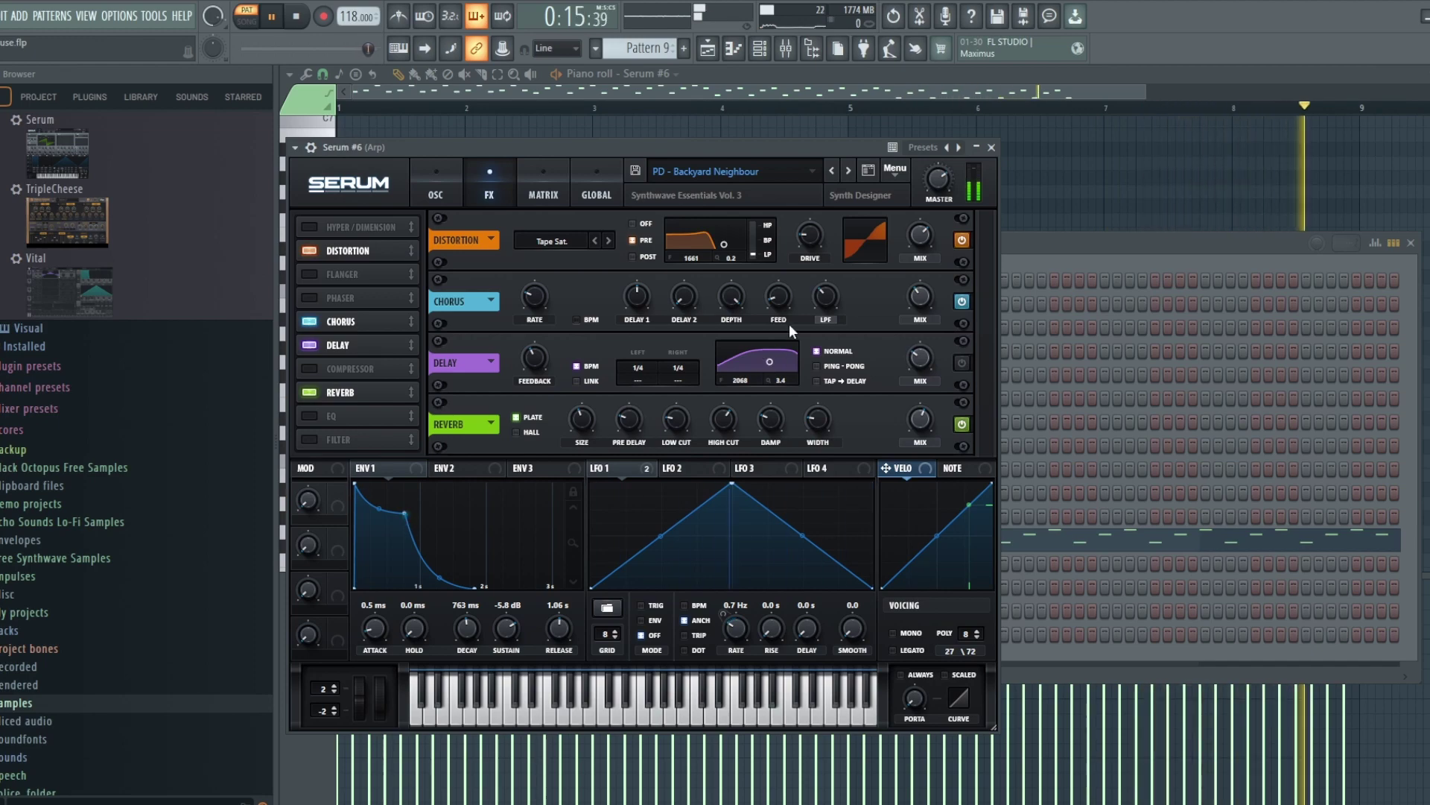
pyautogui.click(436, 170)
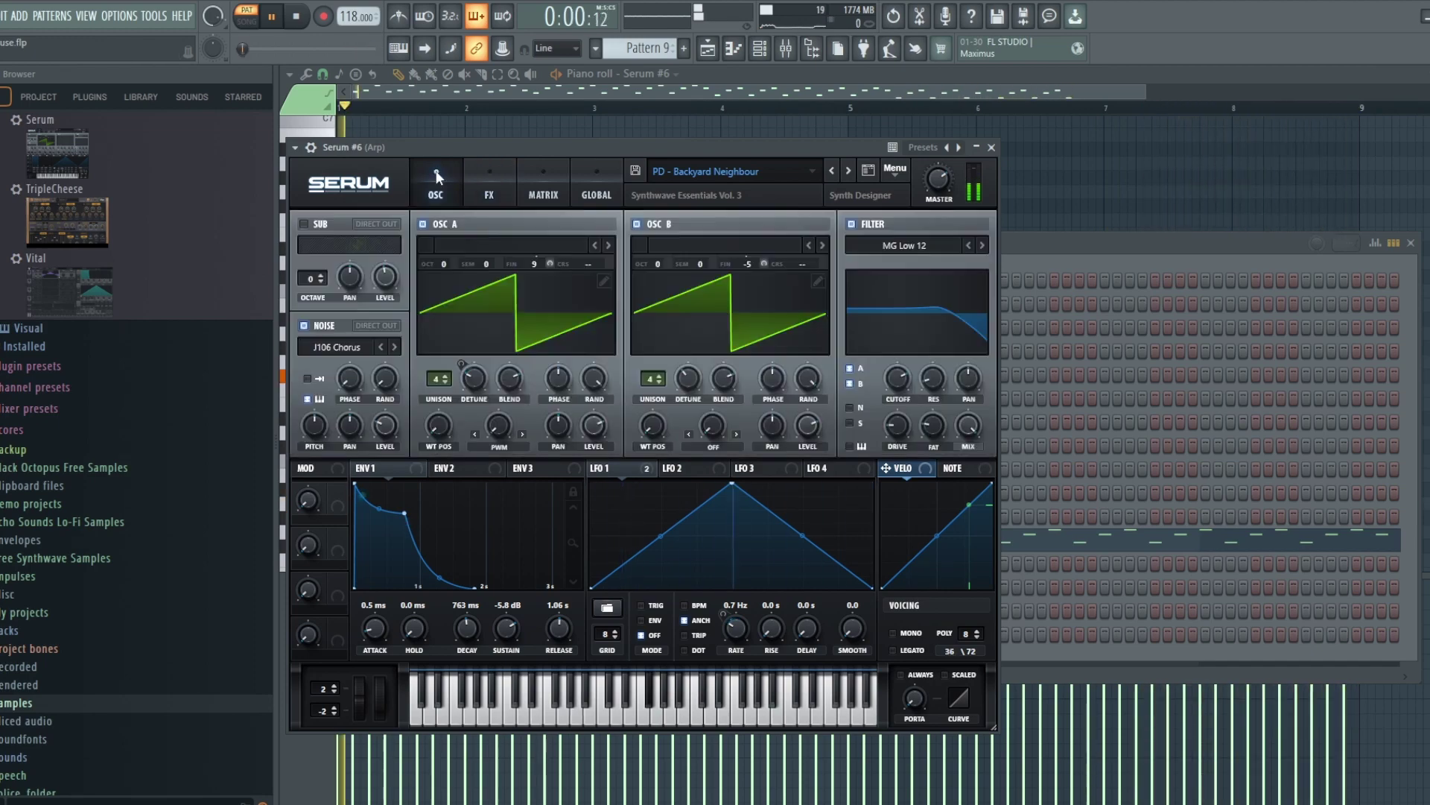
# Examine the Kickstart 2 and Fruity Parametric EQ 2 effects on the Arp track in the mixer
pyautogui.click(760, 49)
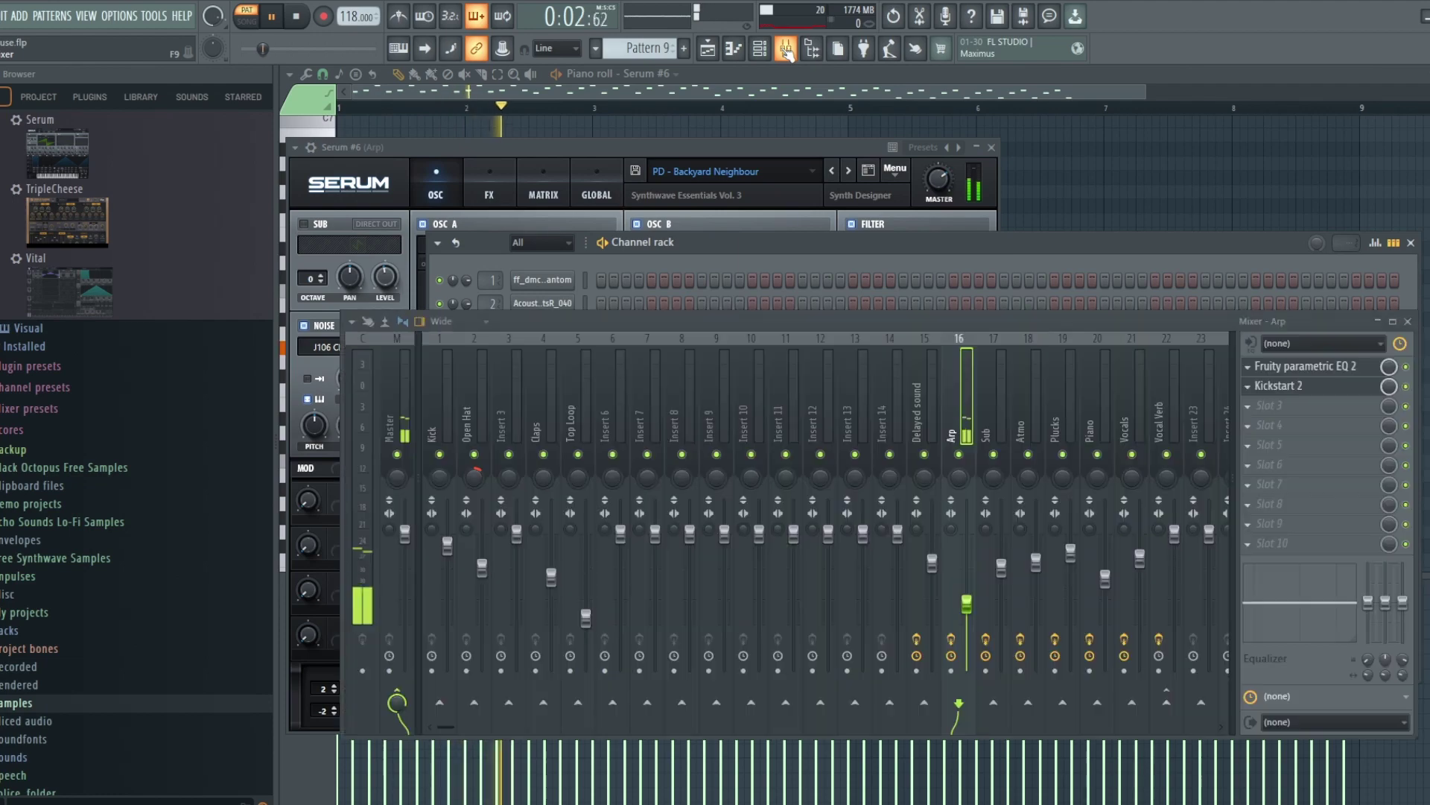
pyautogui.click(785, 49)
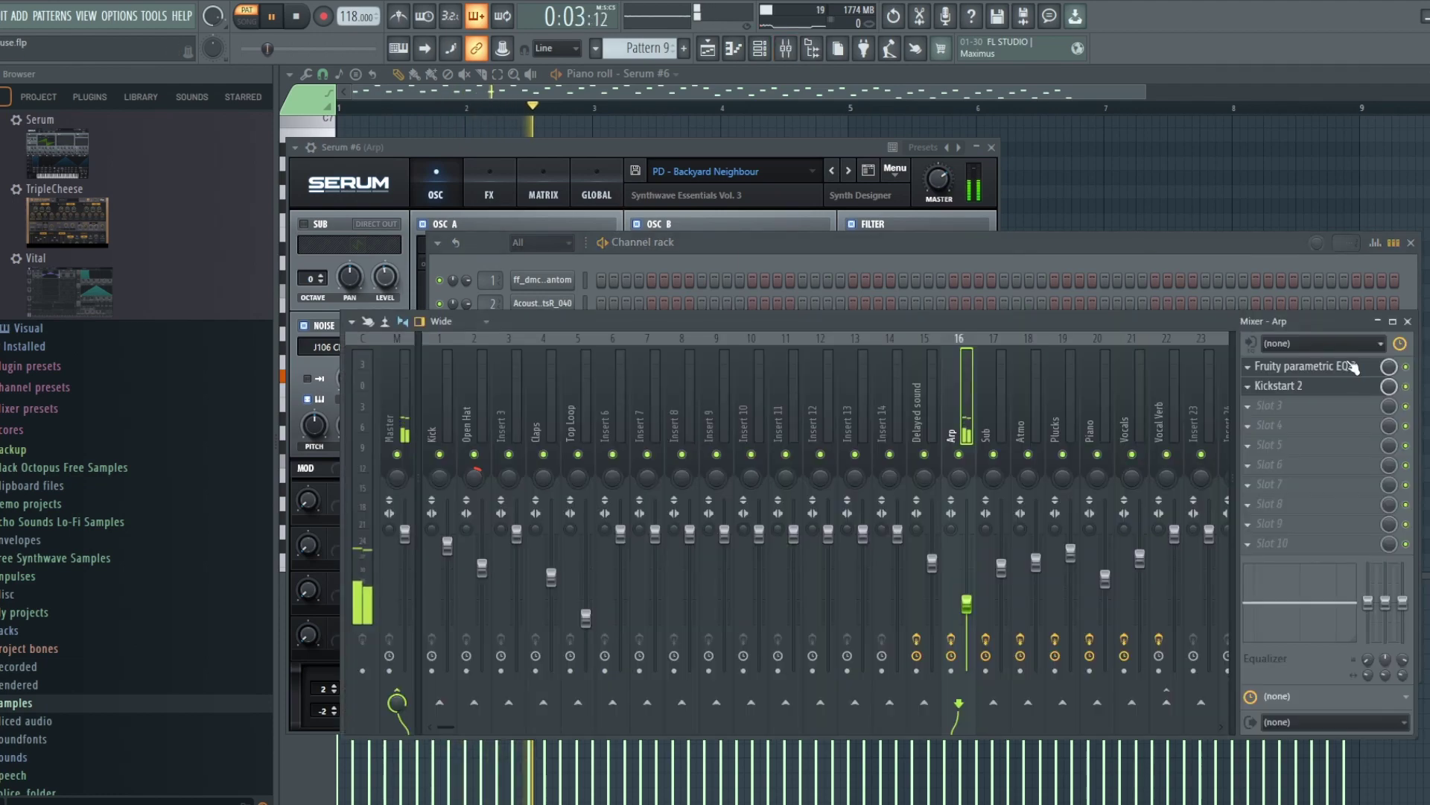
pyautogui.click(1297, 388)
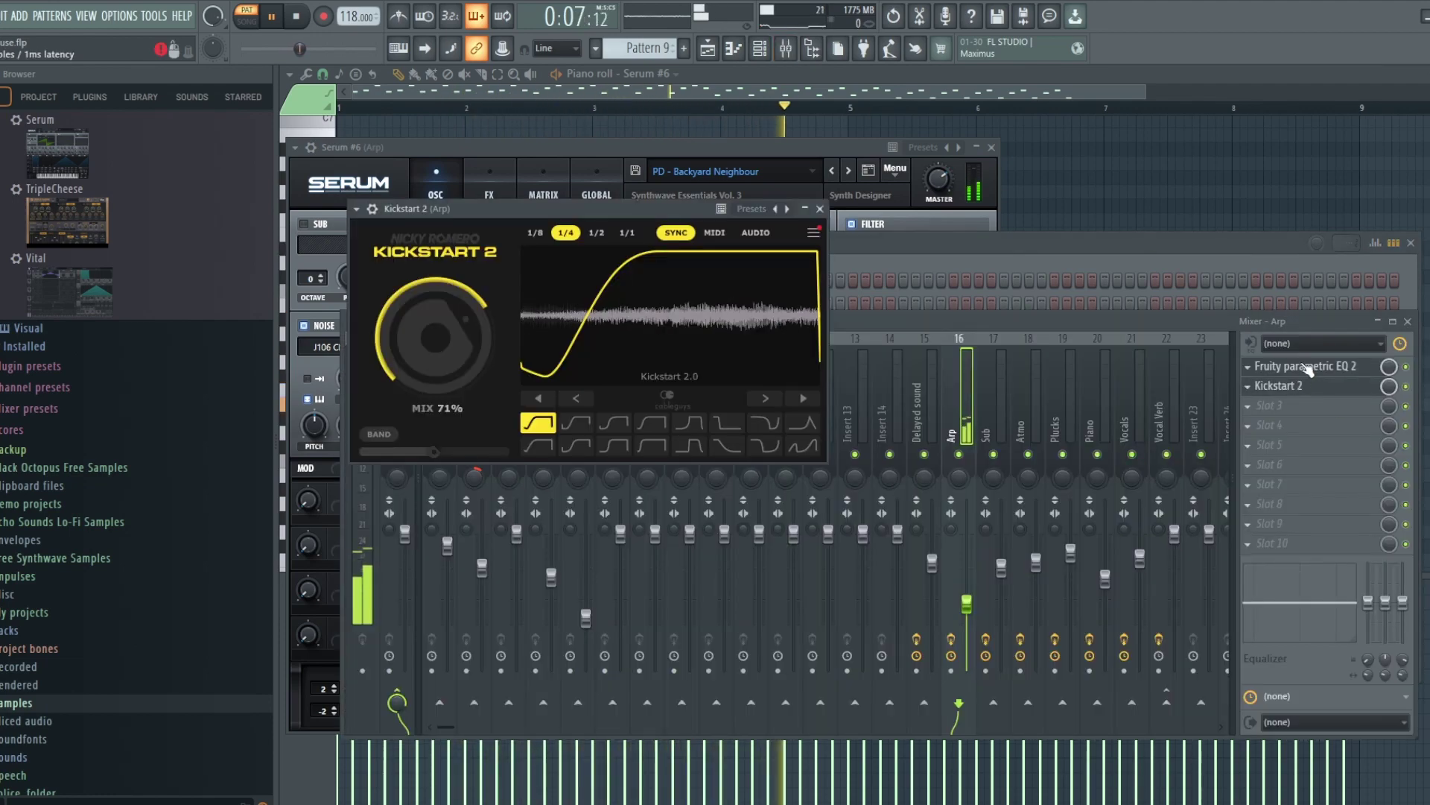
pyautogui.click(1305, 367)
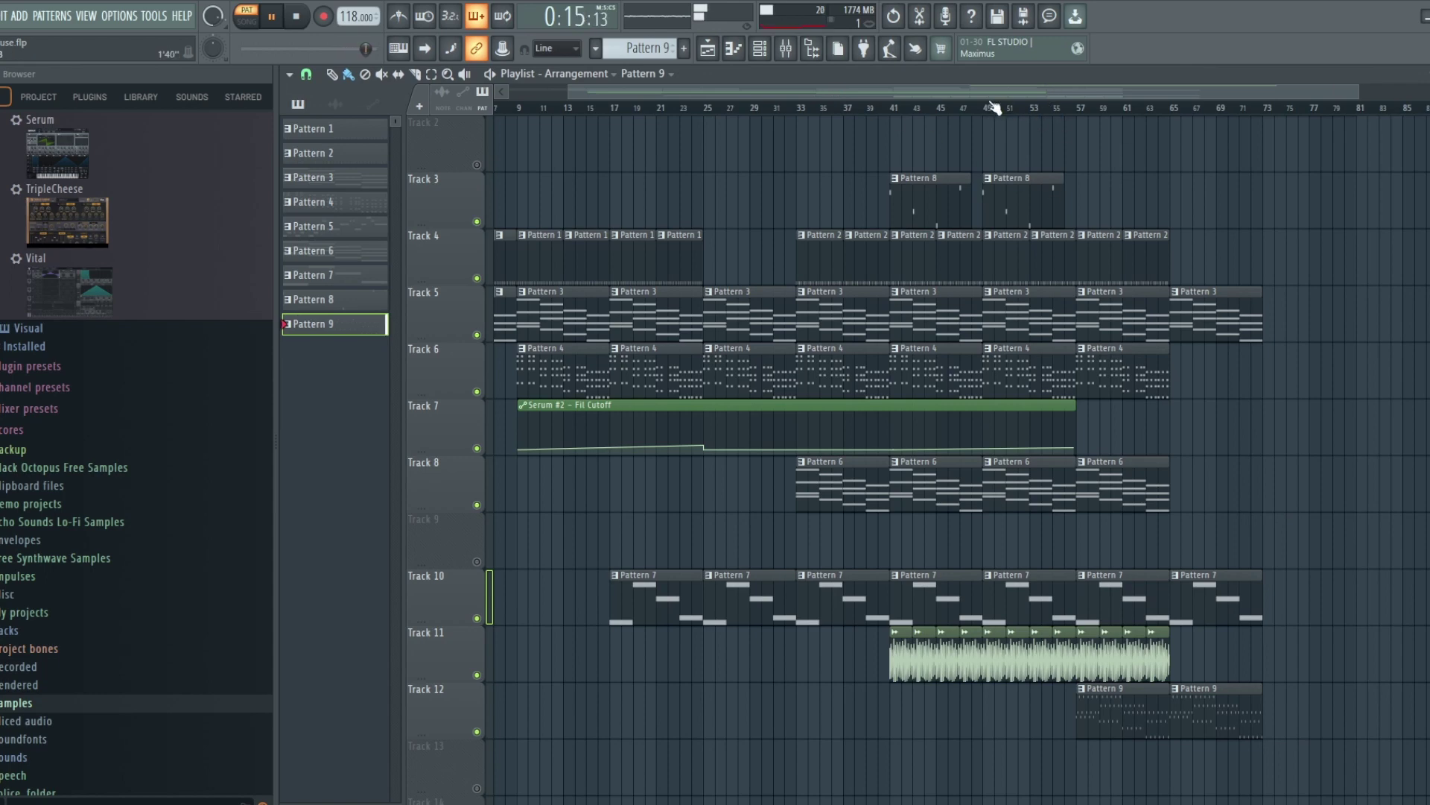
# Play the full arrangement in song mode from the start to about bar 73, then stop it
pyautogui.scroll(1, 1095, 264)
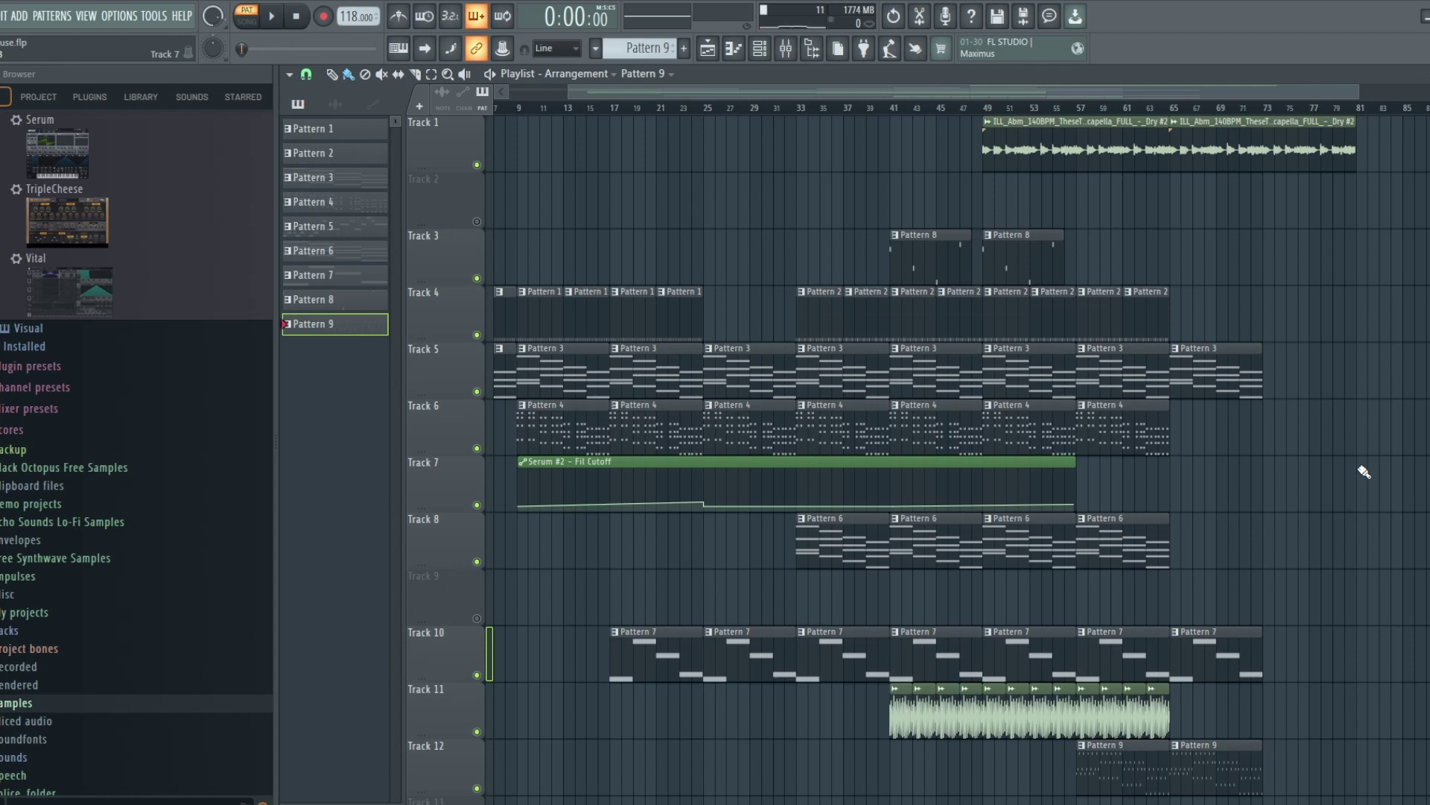
pyautogui.hscroll(-2, 1364, 471)
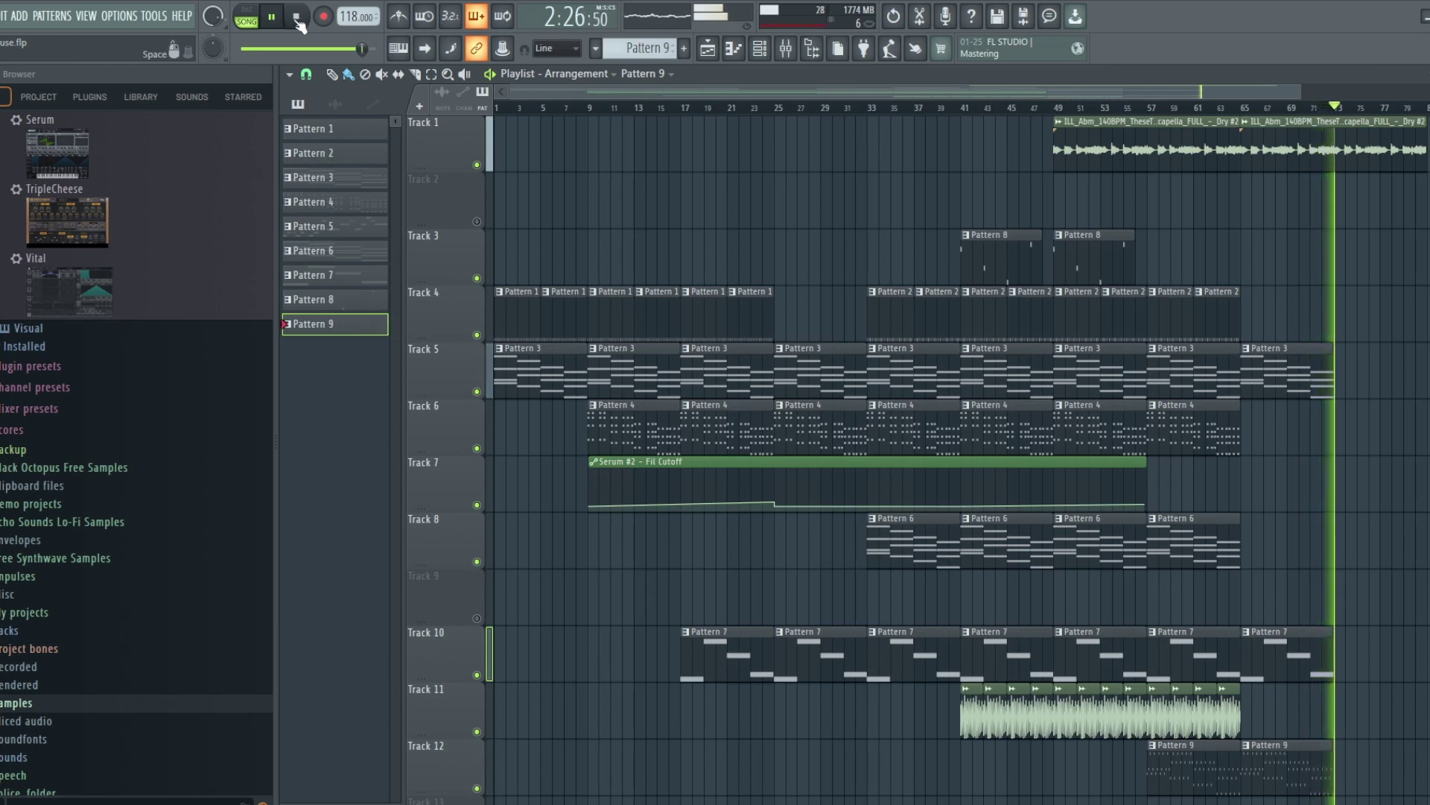
pyautogui.click(297, 21)
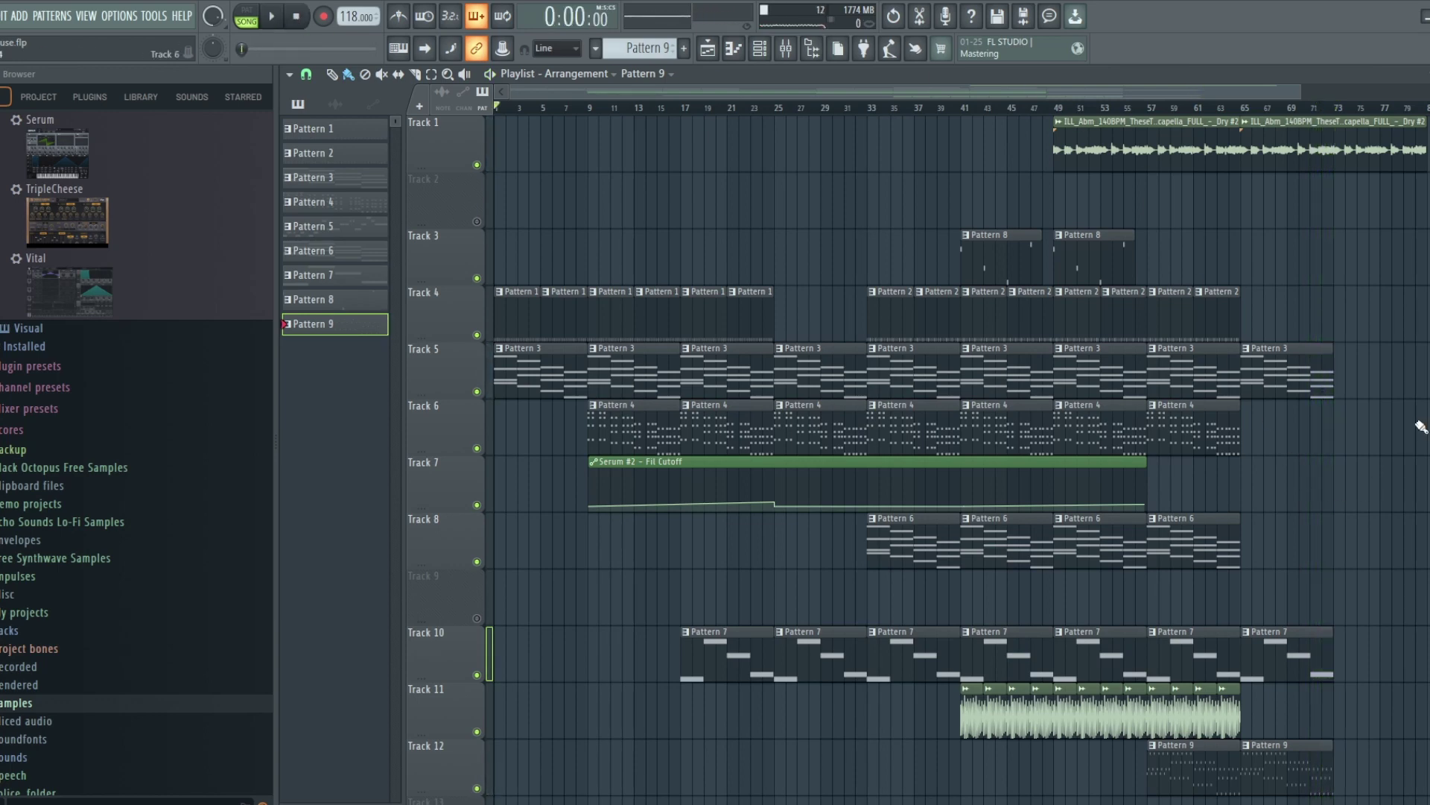